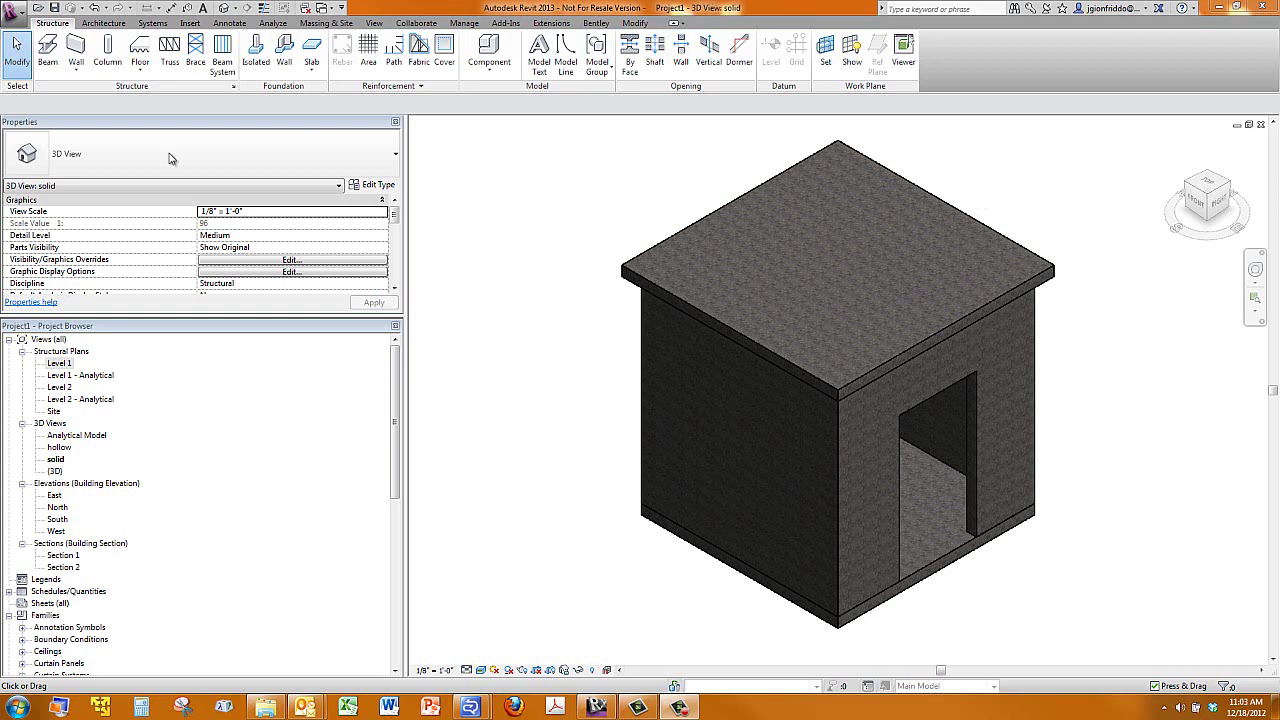
Step: Check the Level 1 structural plan, then switch to the West elevation
{"action": "double_click", "coordinate": [58, 364]}
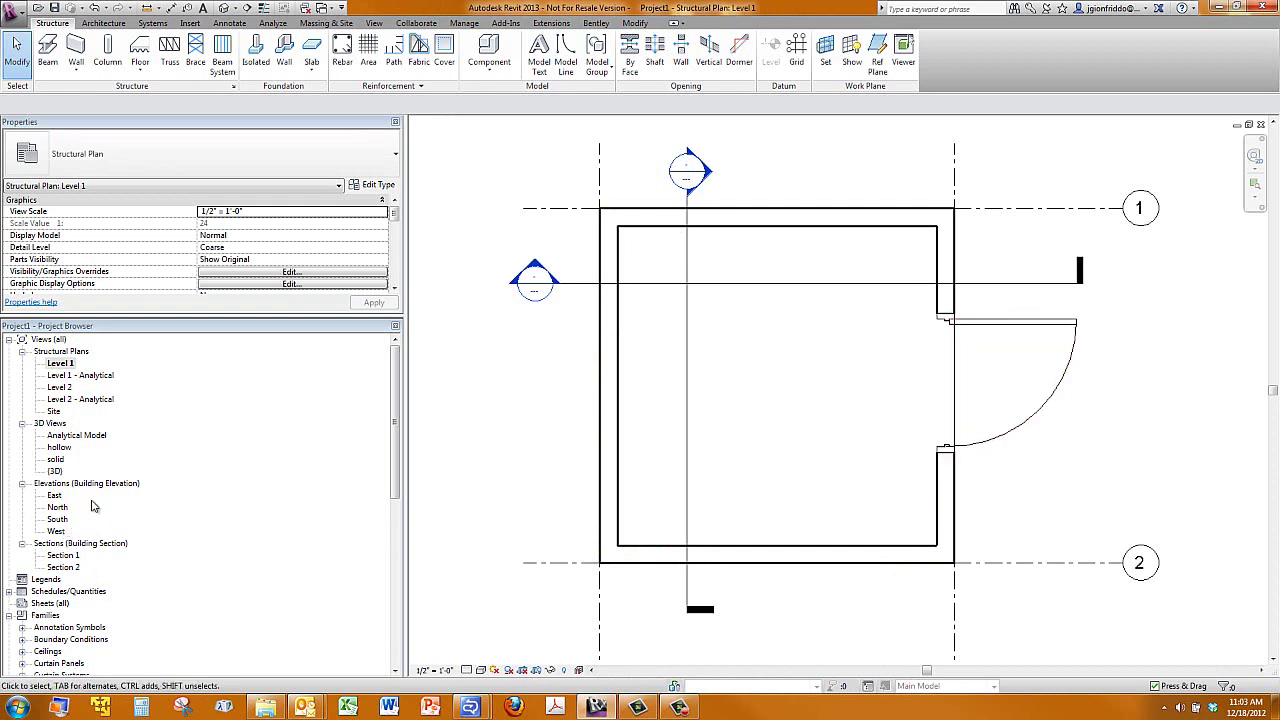
{"action": "double_click", "coordinate": [56, 531]}
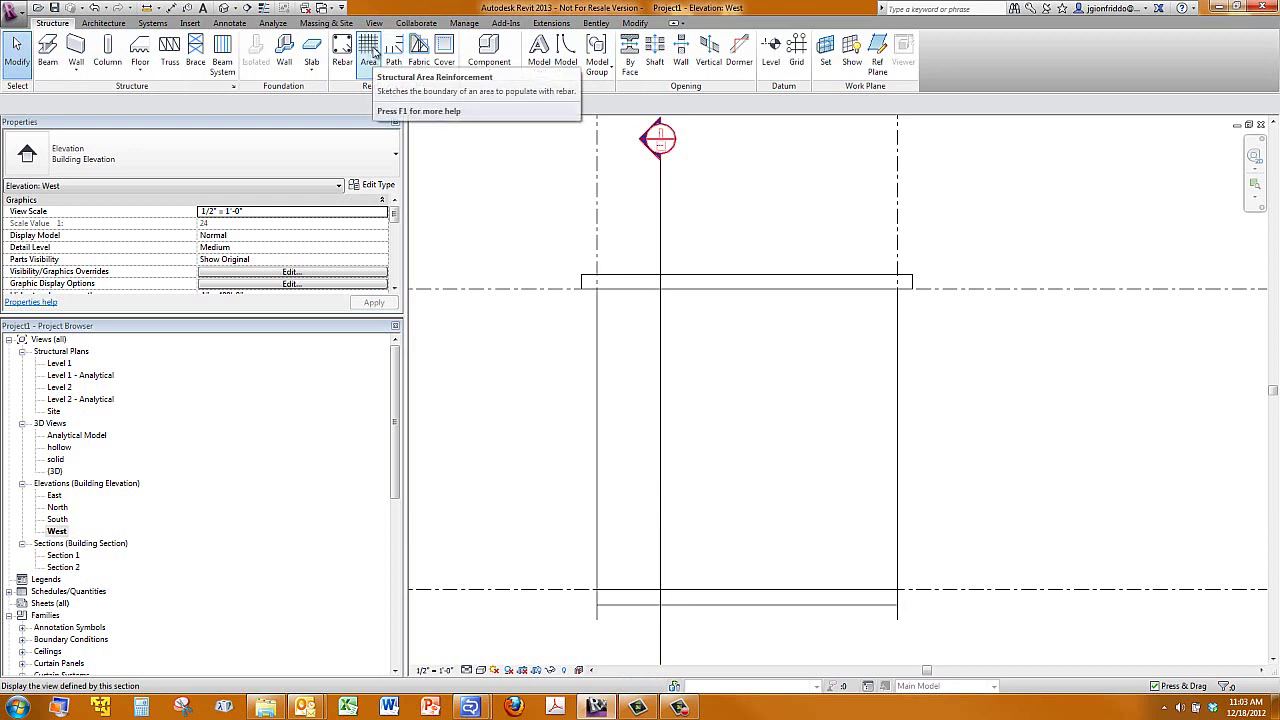
Step: Place area reinforcement over the west wall chain, producing a #4 @ 1'-0" E.W. E.F. tag
{"action": "left_click", "coordinate": [373, 50]}
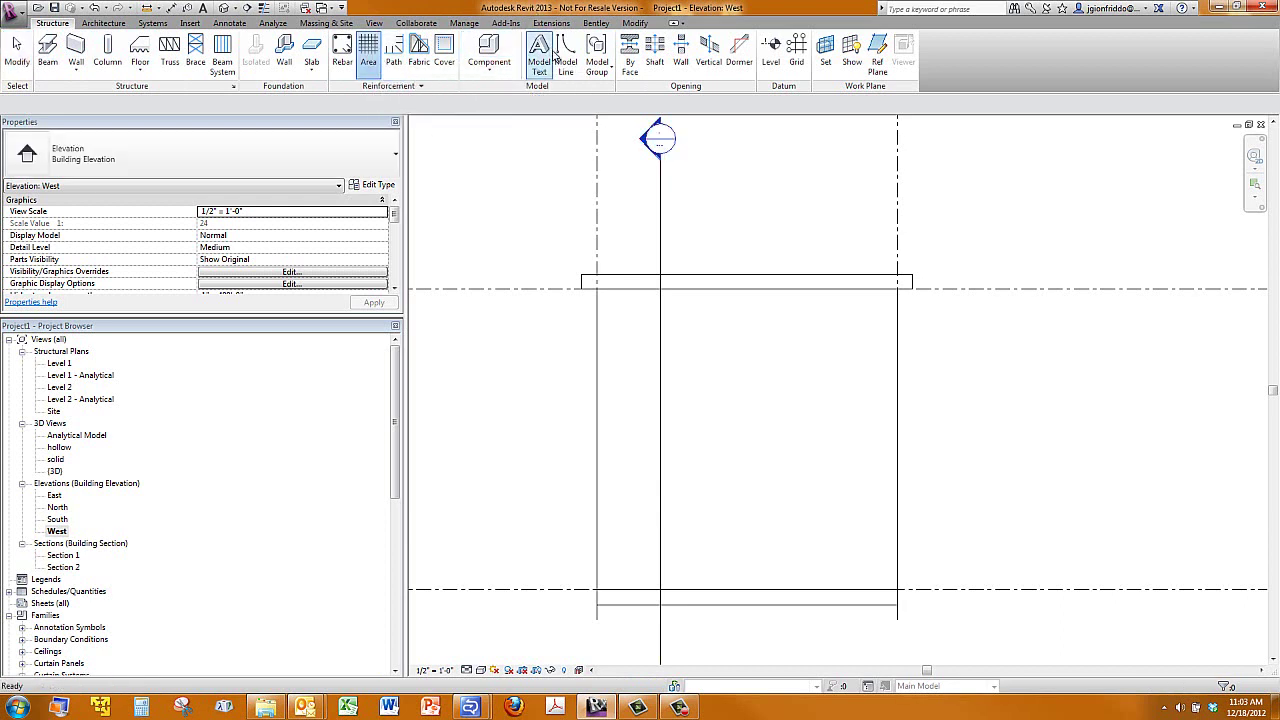
{"action": "left_click", "coordinate": [600, 371]}
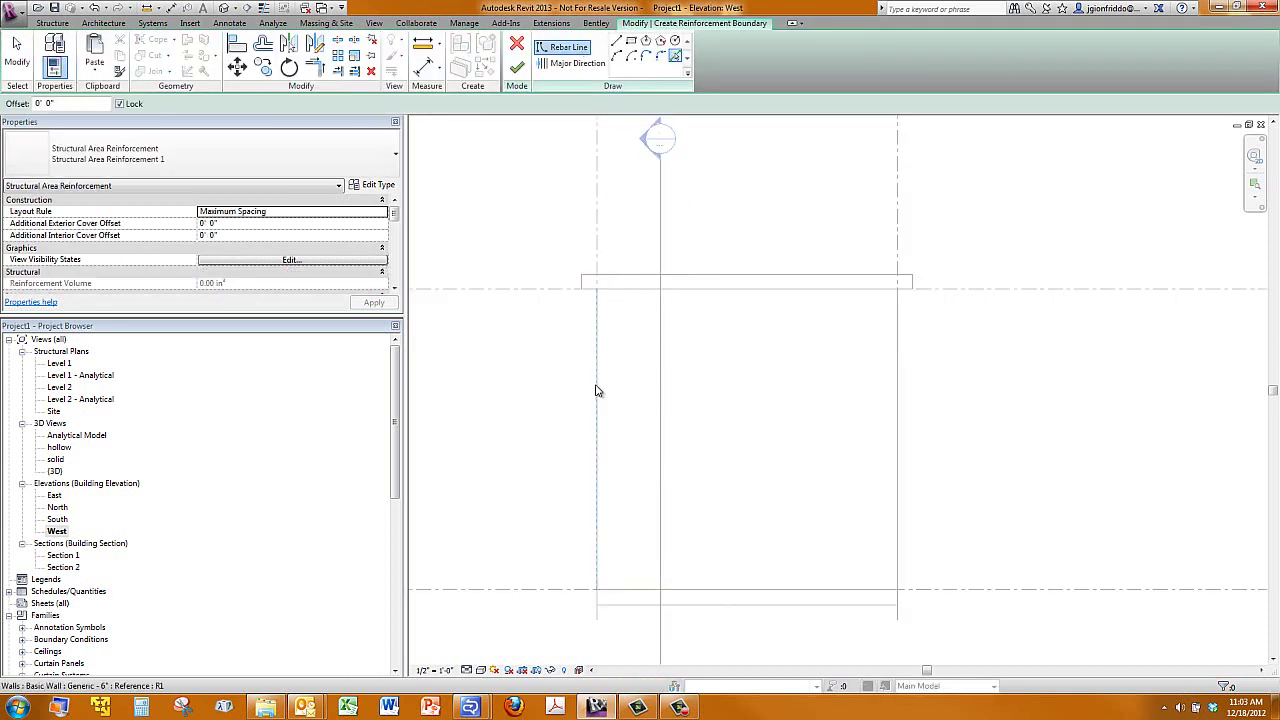
{"action": "key", "text": "Tab"}
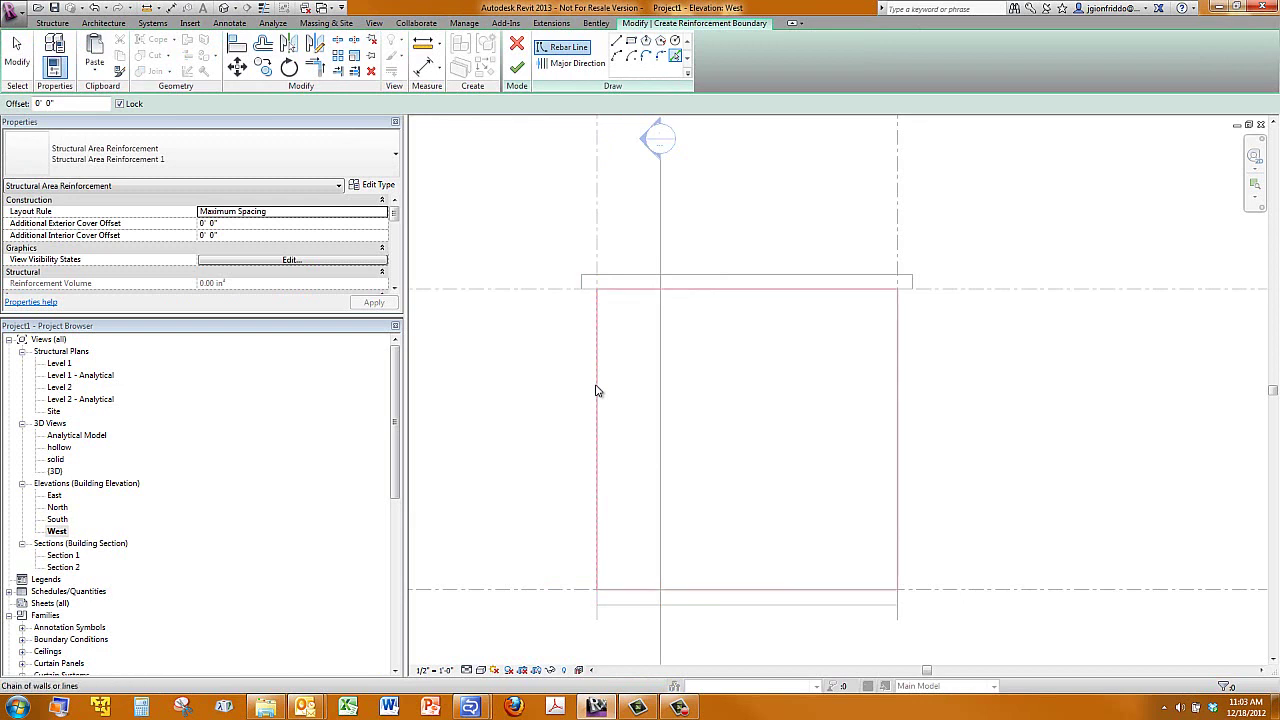
{"action": "left_click", "coordinate": [596, 391]}
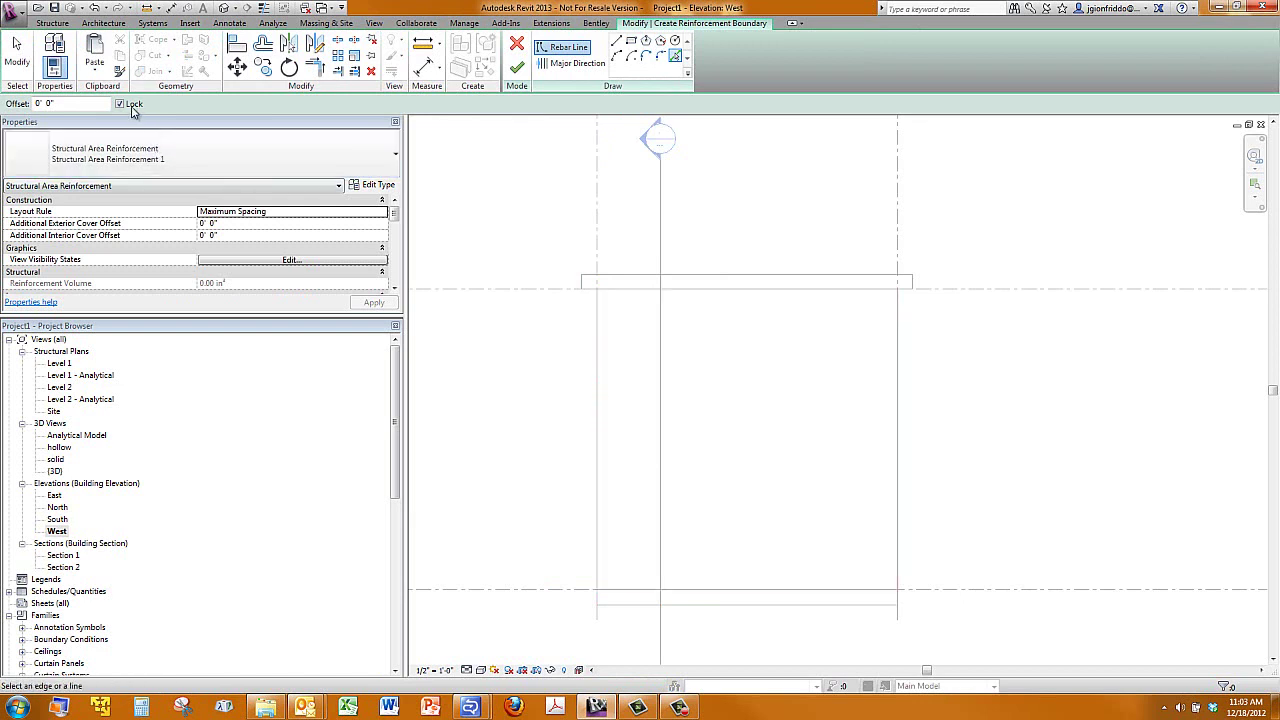
{"action": "key", "text": "Tab"}
{"action": "left_click", "coordinate": [594, 429]}
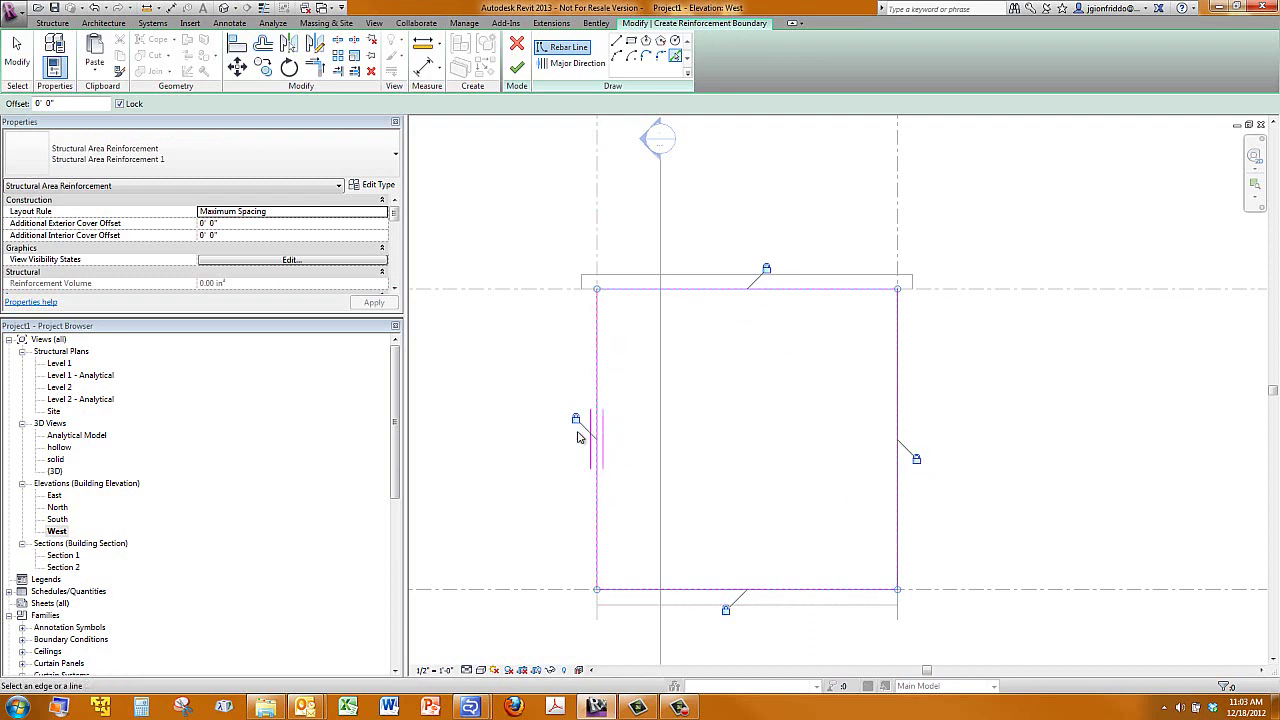
{"action": "left_click", "coordinate": [518, 68]}
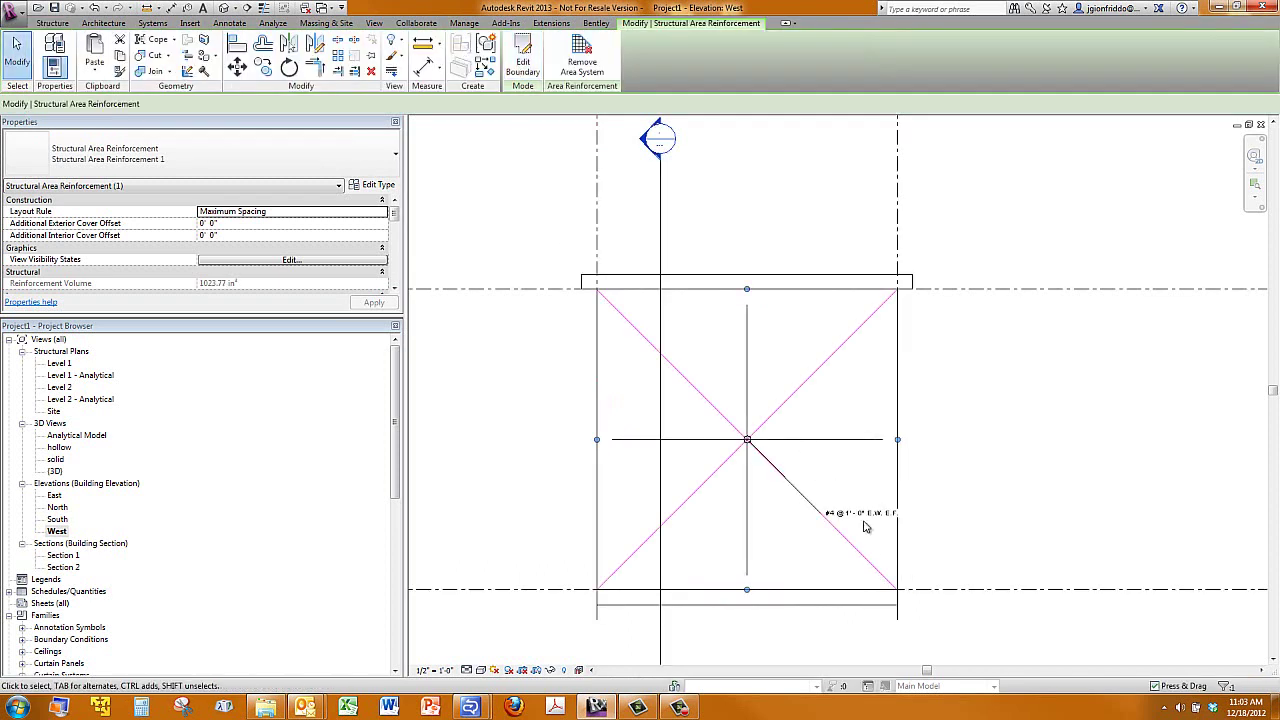
Step: Move the #4 @ 1'-0" E.W. E.F. tag beside its symbol and straighten its leader
{"action": "left_click", "coordinate": [852, 513]}
{"action": "left_click_drag", "start_coordinate": [852, 513], "coordinate": [818, 472]}
{"action": "scroll", "coordinate": [820, 460], "scroll_direction": "up", "scroll_amount": 4}
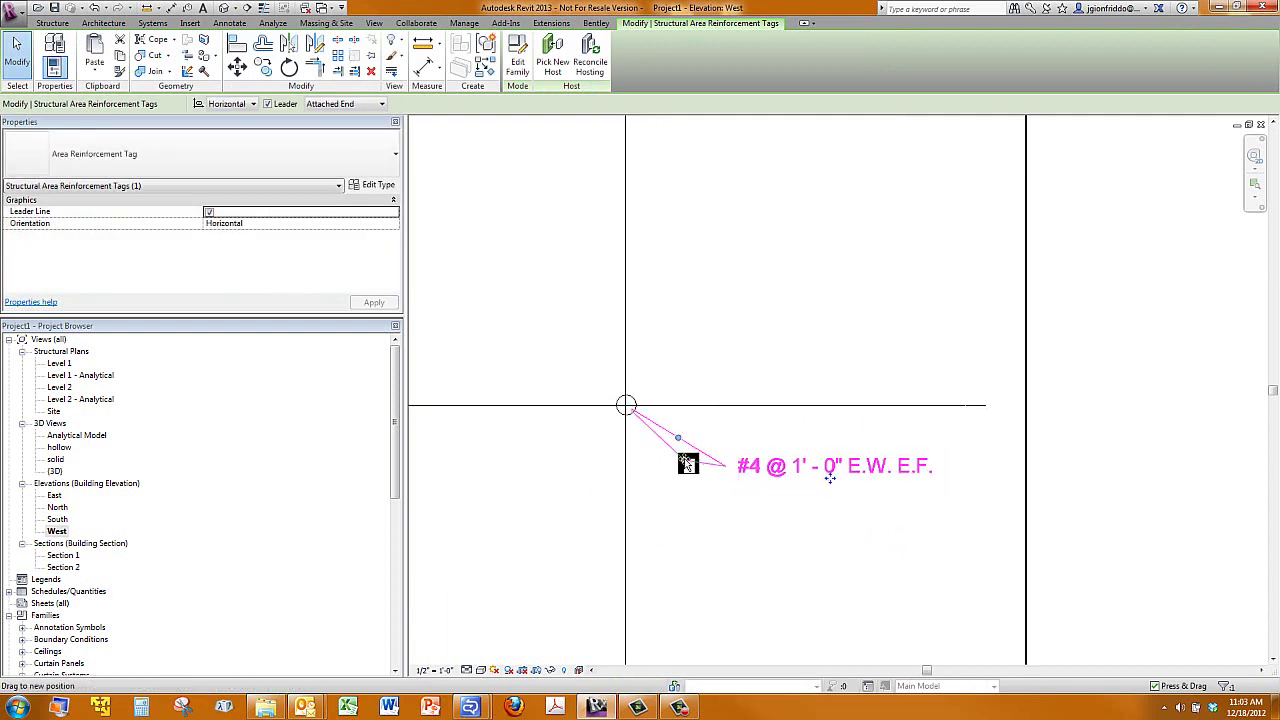
{"action": "left_click_drag", "start_coordinate": [688, 463], "coordinate": [707, 466]}
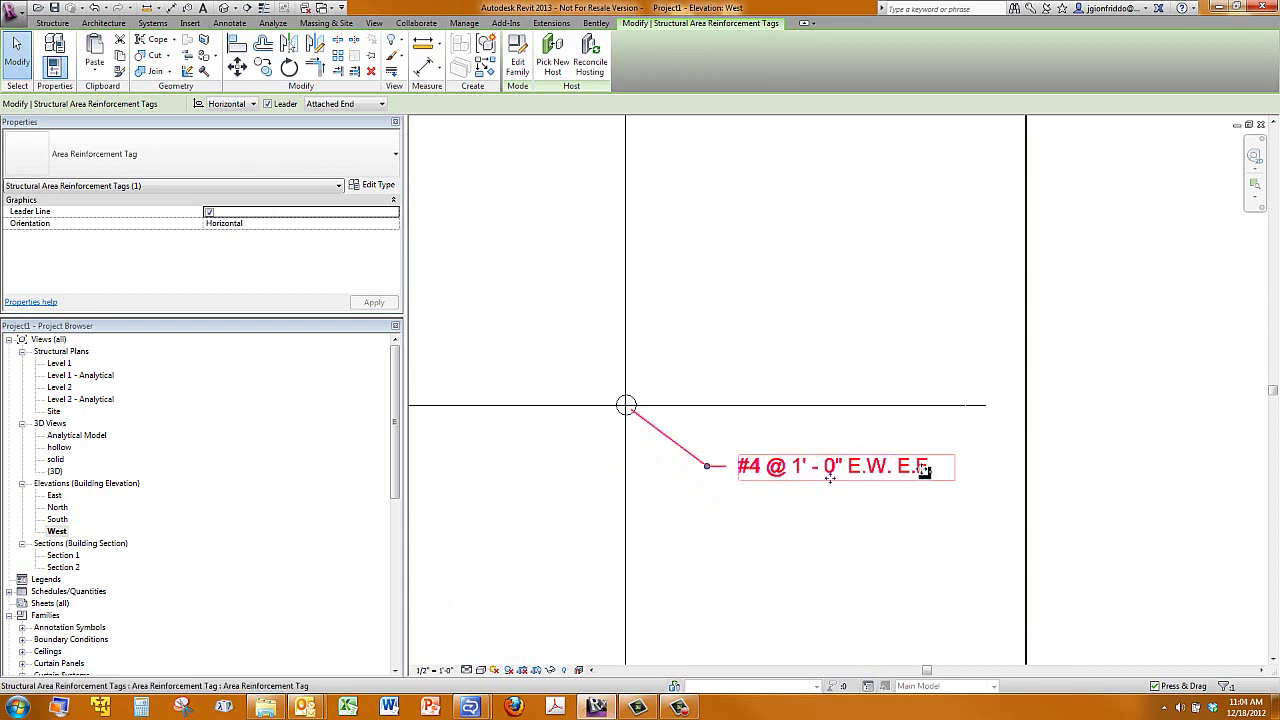
{"action": "scroll", "coordinate": [811, 416], "scroll_direction": "down", "scroll_amount": 4}
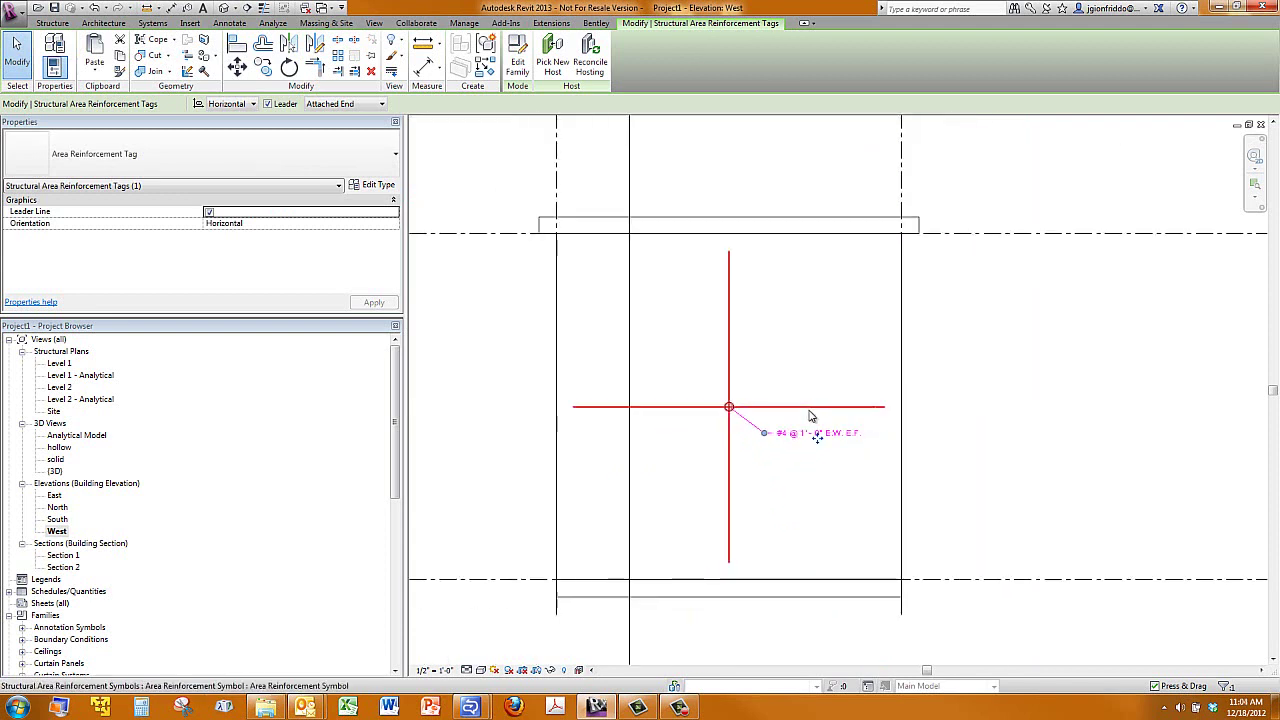
{"action": "left_click", "coordinate": [843, 300]}
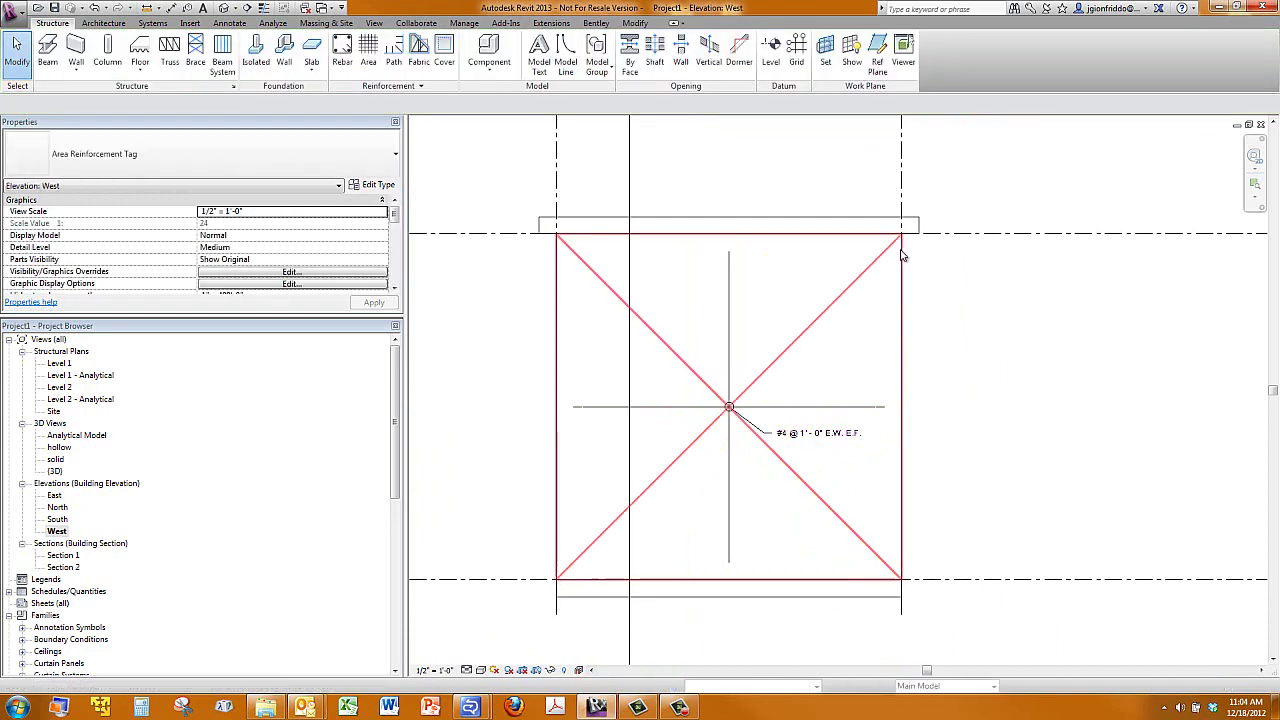
{"action": "left_click", "coordinate": [901, 257]}
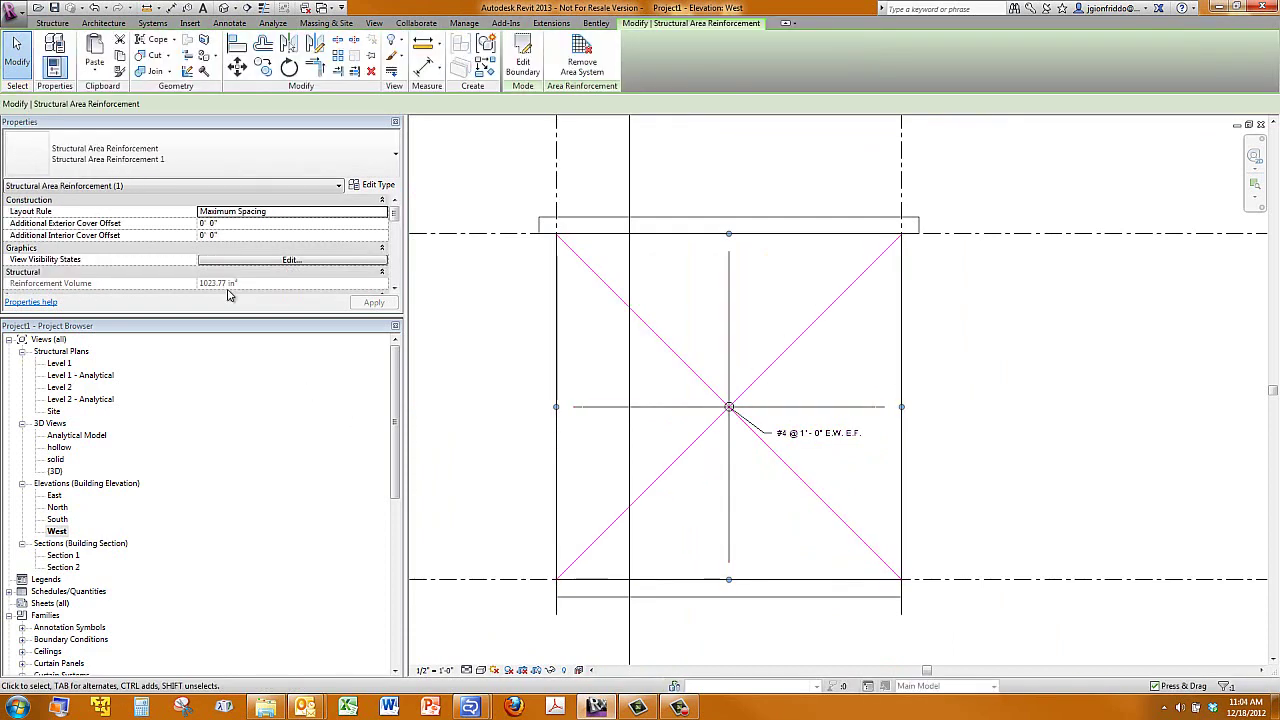
Step: Set exterior and interior minor bars to #3 at 2' spacing and apply
{"action": "left_click_drag", "start_coordinate": [220, 318], "coordinate": [220, 634]}
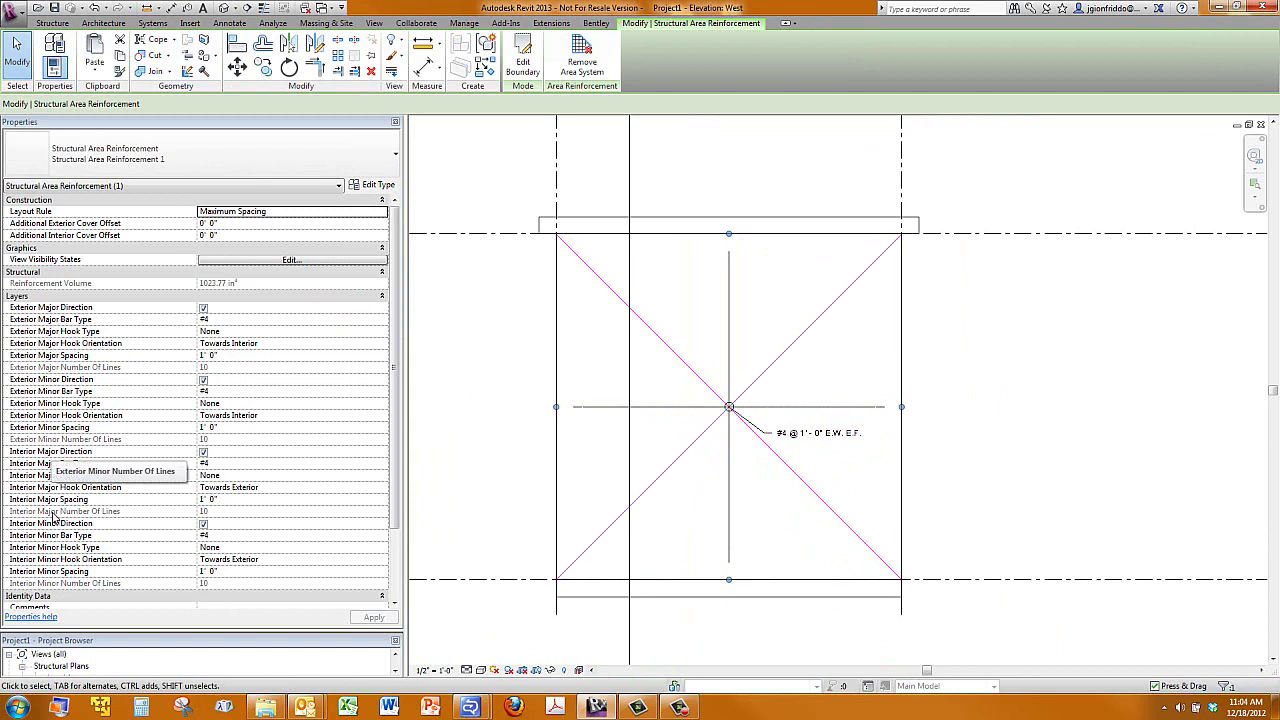
{"action": "left_click", "coordinate": [214, 391]}
{"action": "left_click", "coordinate": [383, 395]}
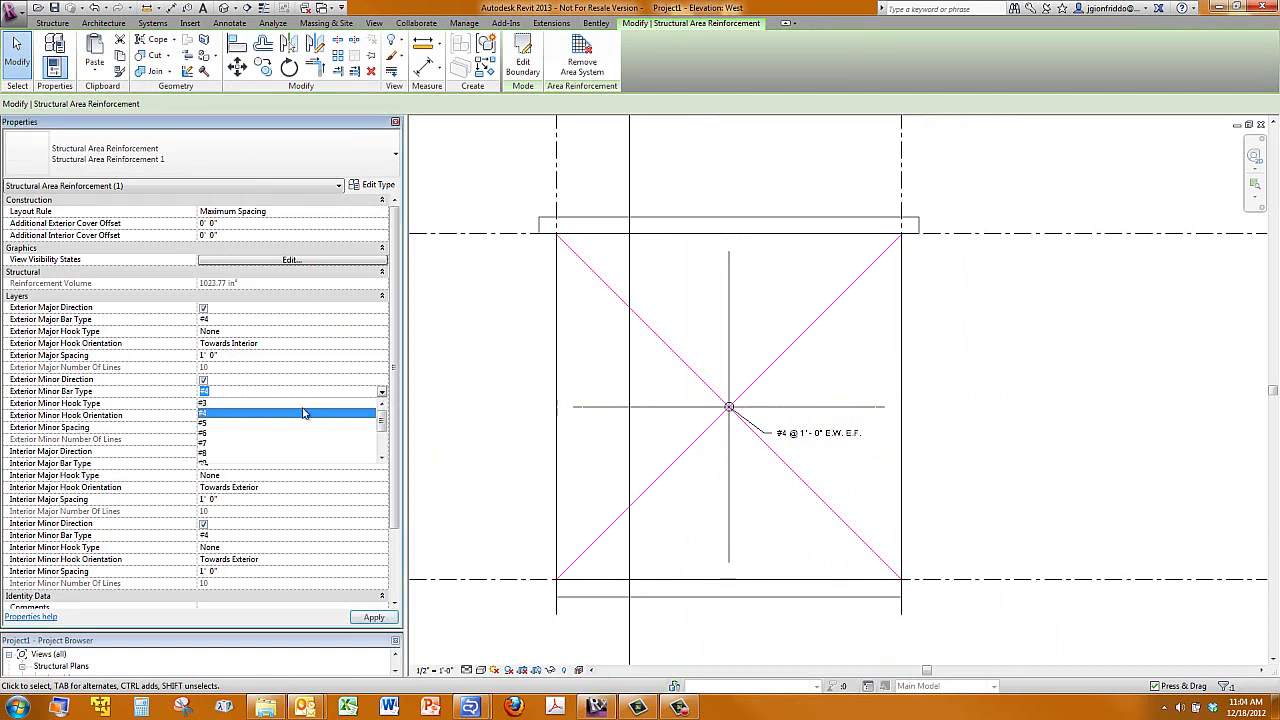
{"action": "left_click", "coordinate": [237, 404]}
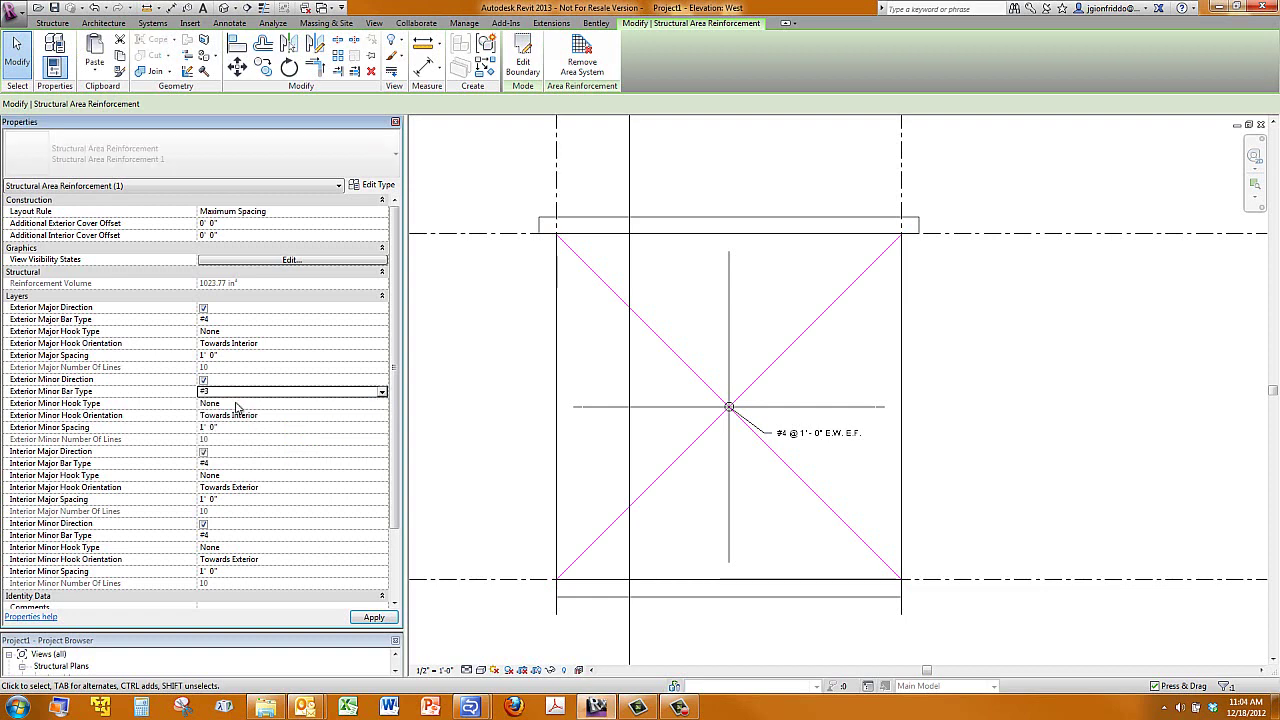
{"action": "left_click", "coordinate": [238, 543]}
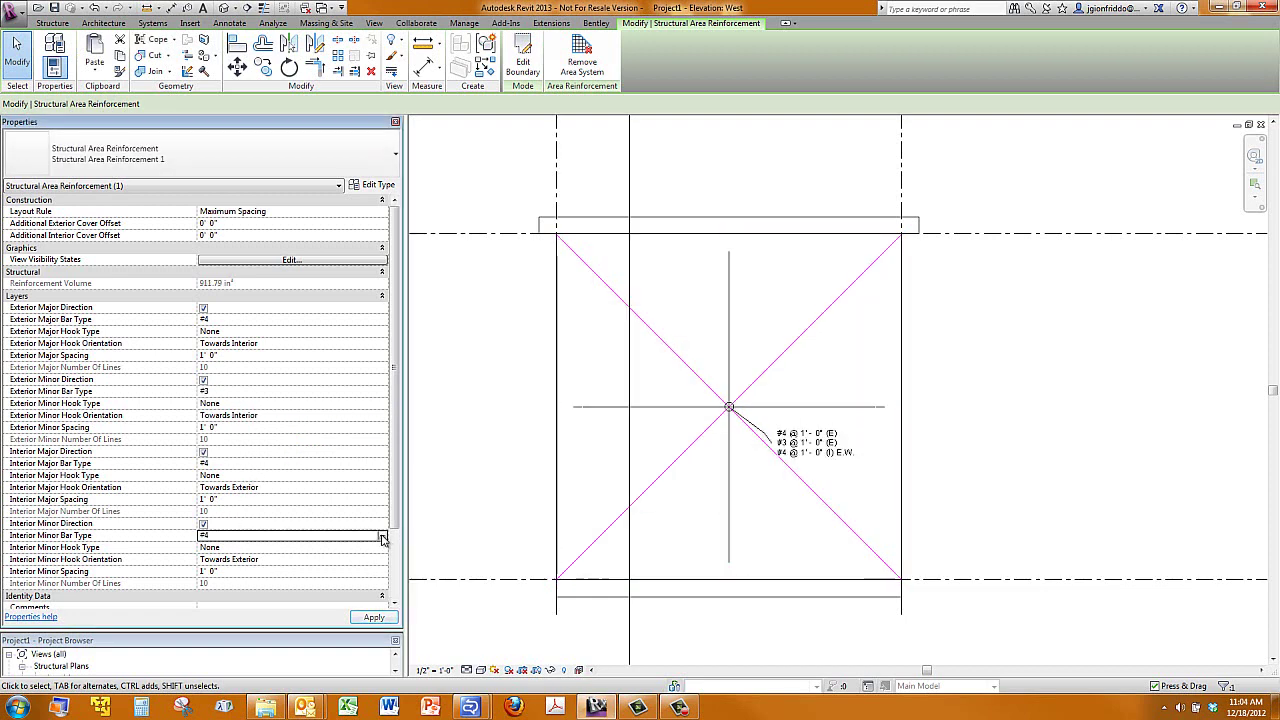
{"action": "left_click", "coordinate": [382, 540]}
{"action": "left_click", "coordinate": [240, 546]}
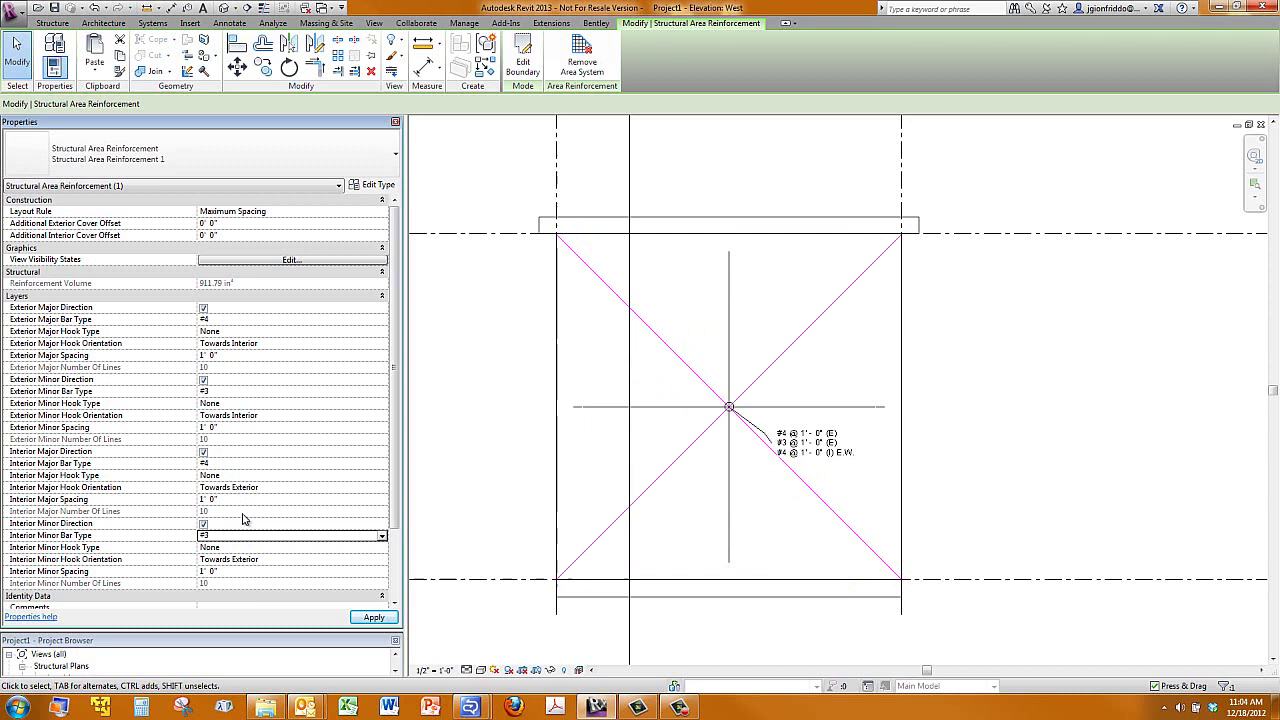
{"action": "left_click", "coordinate": [232, 571]}
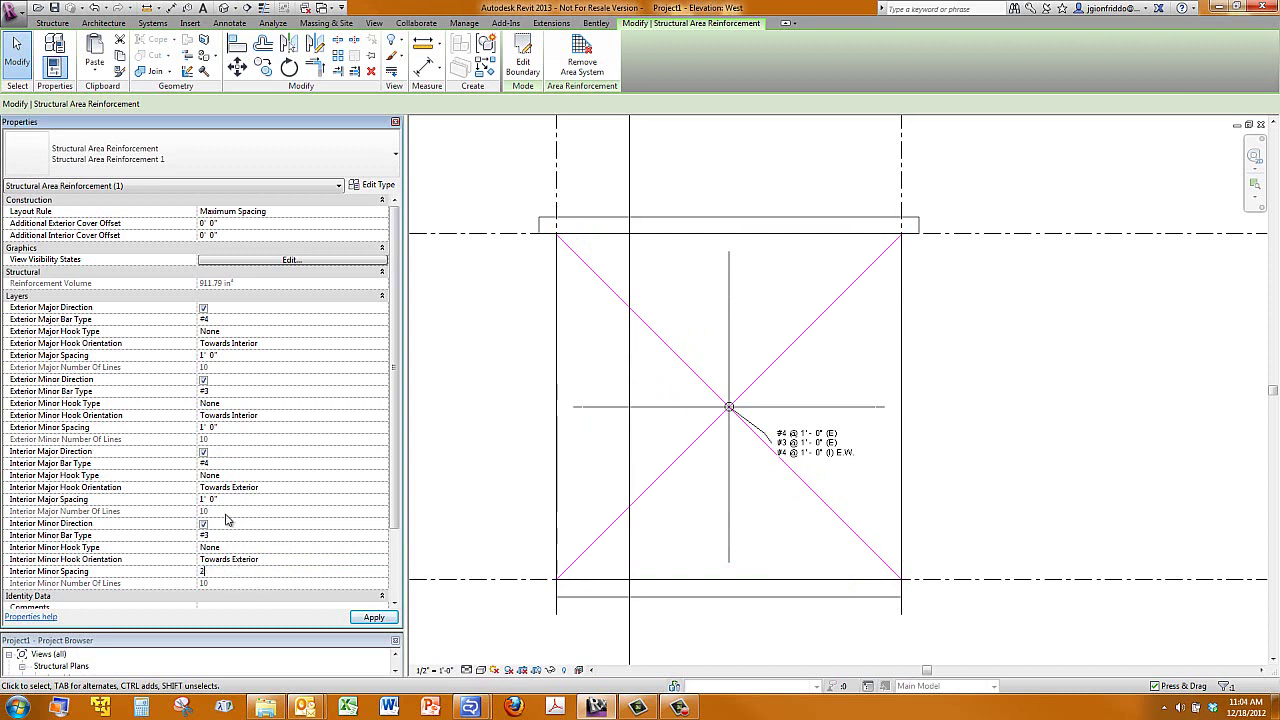
{"action": "type", "text": "2"}
{"action": "left_click", "coordinate": [226, 427]}
{"action": "type", "text": "2"}
{"action": "left_click", "coordinate": [228, 356]}
{"action": "left_click", "coordinate": [370, 617]}
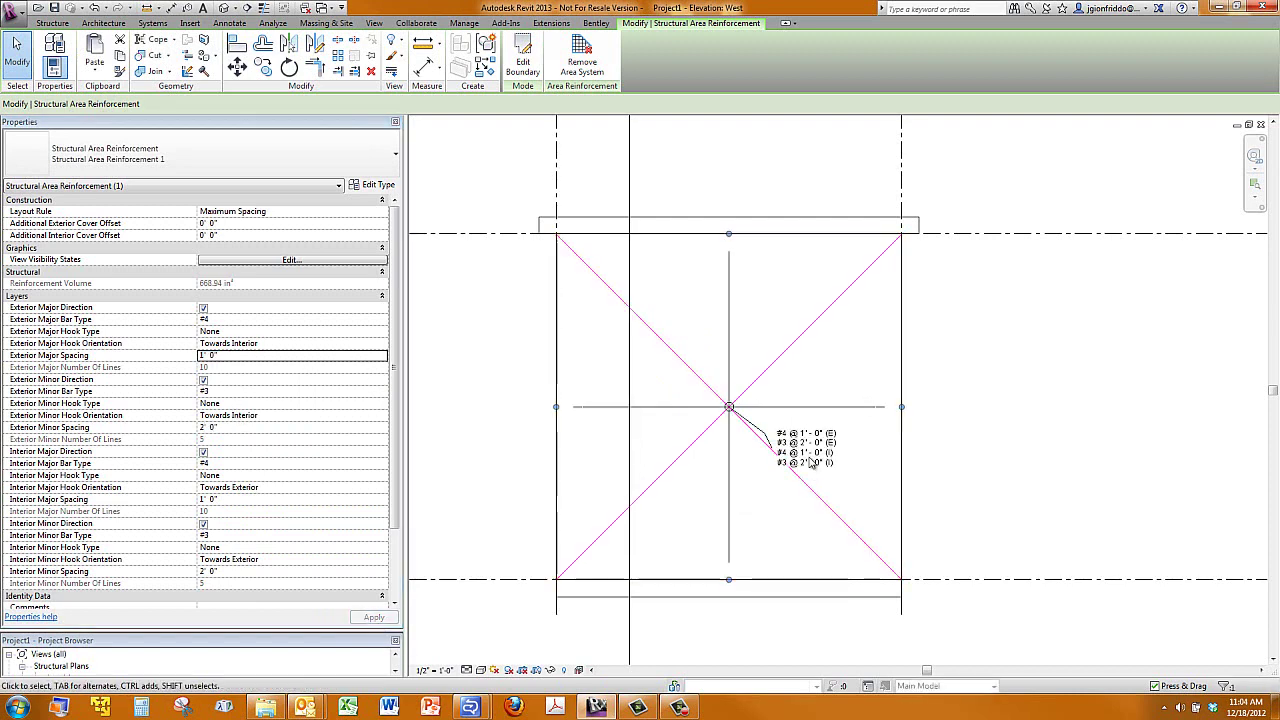
Step: Give the reinforcement tag's leader a shoulder and reframe the whole wall
{"action": "scroll", "coordinate": [760, 490], "scroll_direction": "up", "scroll_amount": 3}
{"action": "left_click", "coordinate": [705, 408]}
{"action": "left_click_drag", "start_coordinate": [705, 408], "coordinate": [699, 445]}
{"action": "left_click", "coordinate": [773, 521]}
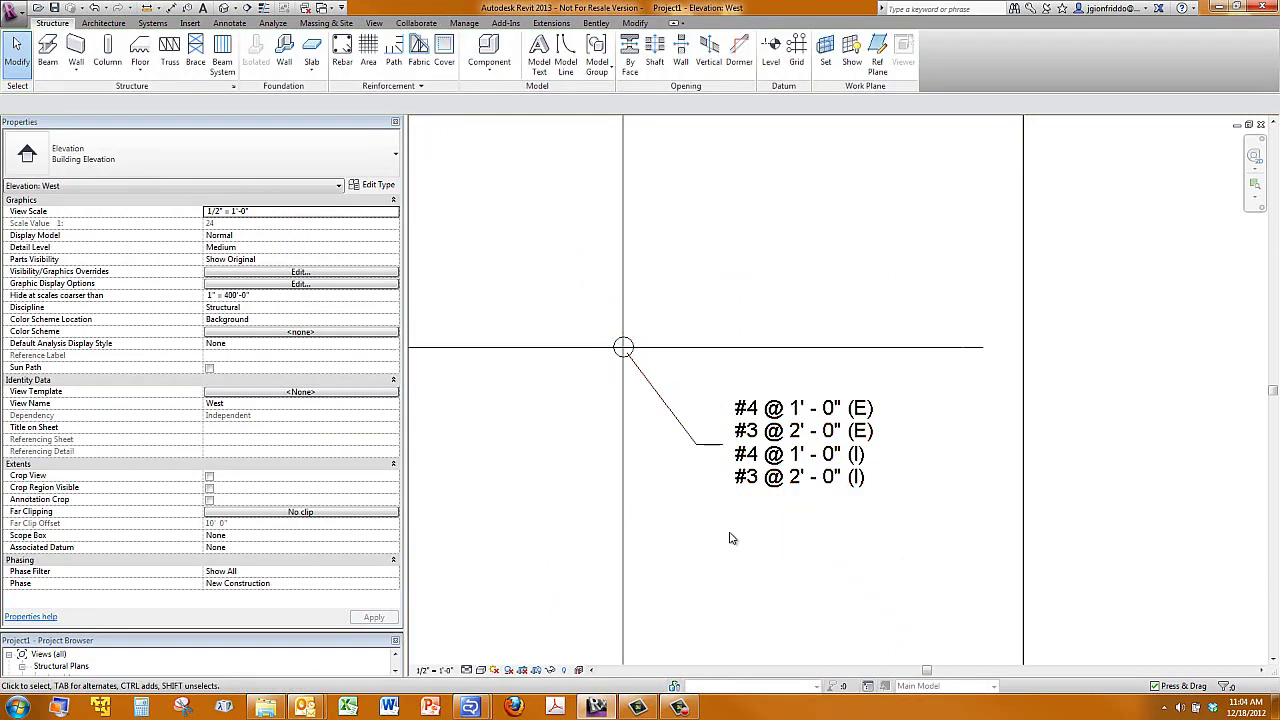
{"action": "scroll", "coordinate": [760, 528], "scroll_direction": "down", "scroll_amount": 2}
{"action": "middle_click_drag", "start_coordinate": [732, 539], "coordinate": [789, 455]}
{"action": "scroll", "coordinate": [927, 608], "scroll_direction": "down", "scroll_amount": 1}
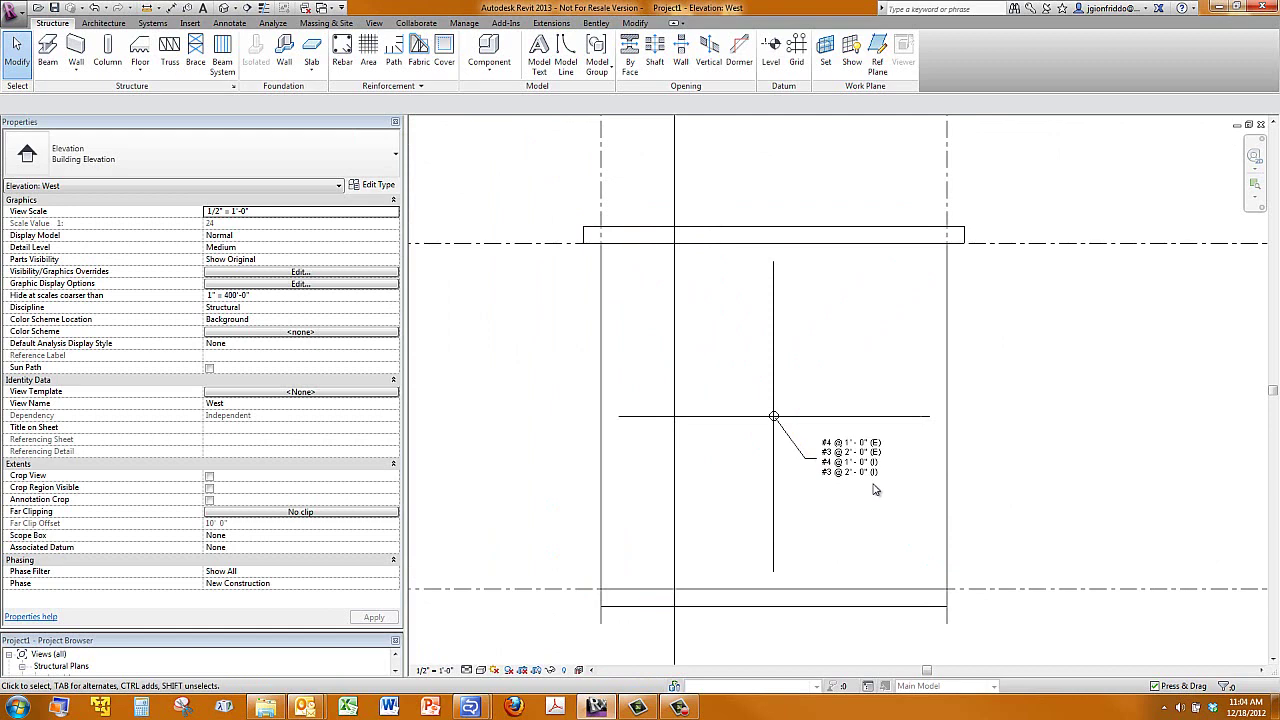
Step: Open Section 2 and frame the whole box to inspect the wall and slab rebar
{"action": "scroll", "coordinate": [873, 480], "scroll_direction": "down", "scroll_amount": 1}
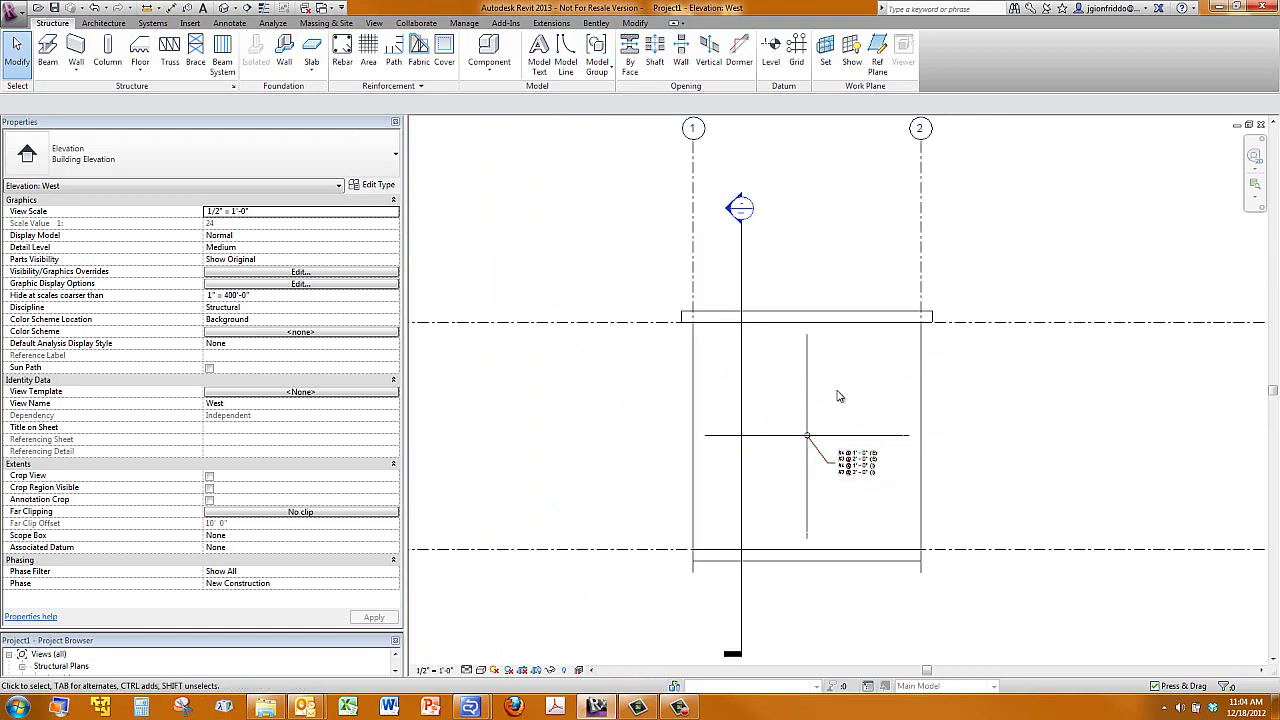
{"action": "double_click", "coordinate": [742, 216]}
{"action": "scroll", "coordinate": [735, 497], "scroll_direction": "up", "scroll_amount": 2}
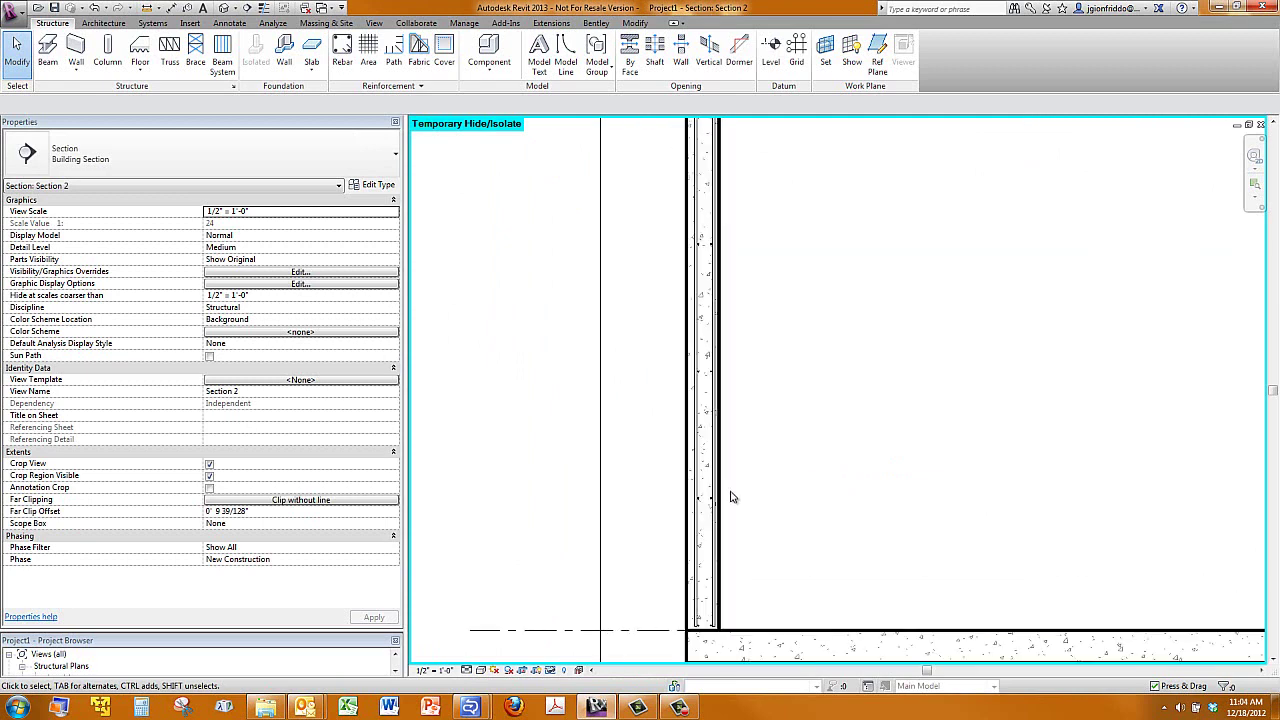
{"action": "scroll", "coordinate": [676, 320], "scroll_direction": "up", "scroll_amount": 1}
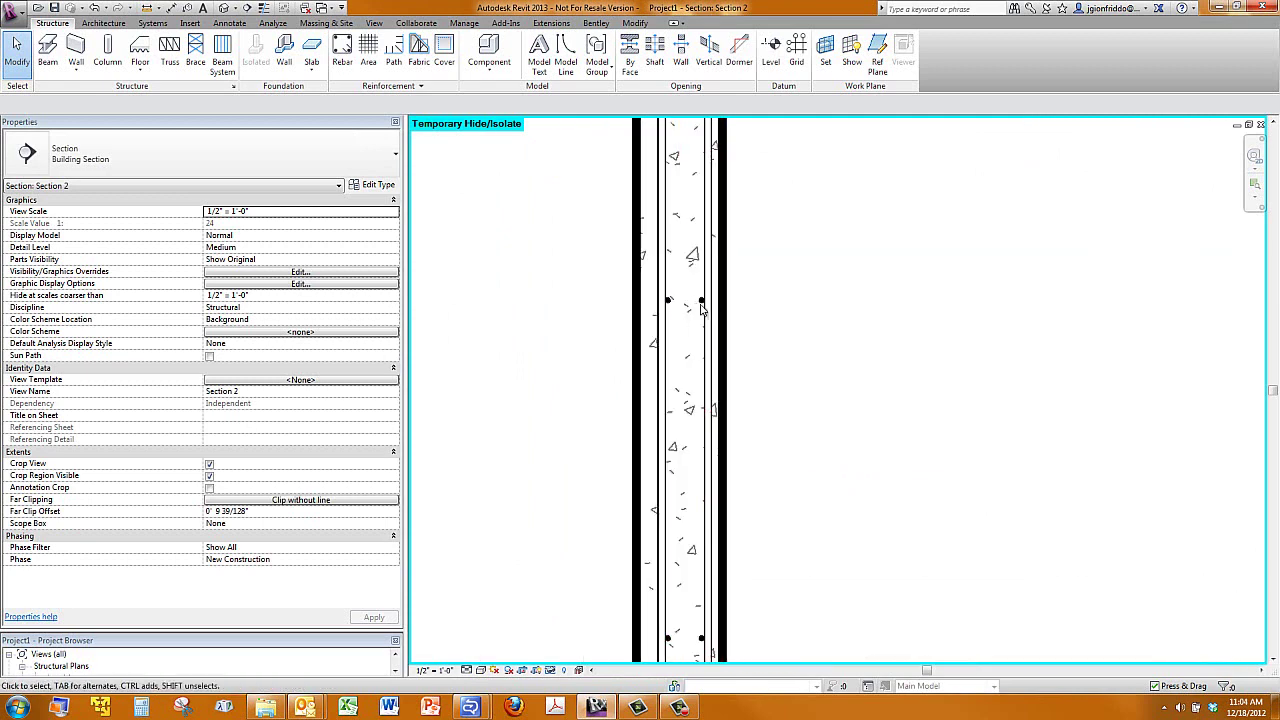
{"action": "scroll", "coordinate": [697, 448], "scroll_direction": "down", "scroll_amount": 1}
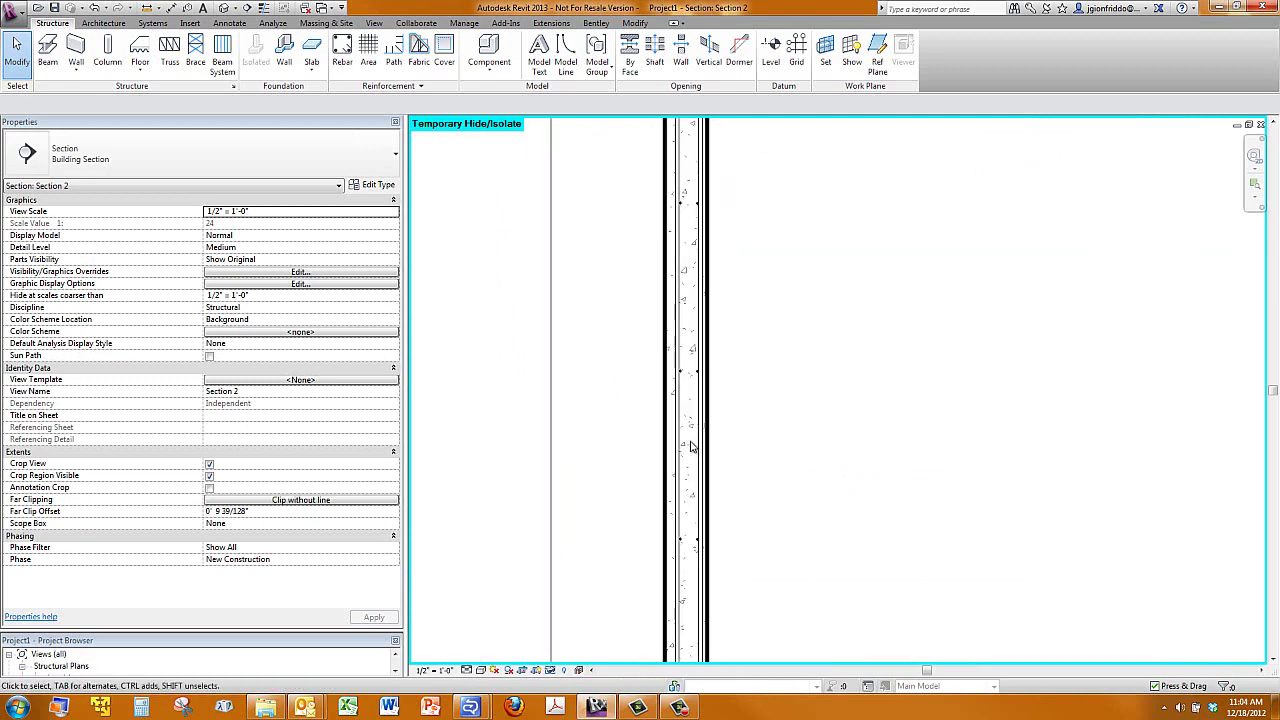
{"action": "scroll", "coordinate": [690, 447], "scroll_direction": "down", "scroll_amount": 2}
{"action": "scroll", "coordinate": [803, 449], "scroll_direction": "up", "scroll_amount": 1}
{"action": "middle_click_drag", "start_coordinate": [803, 449], "coordinate": [716, 355]}
{"action": "scroll", "coordinate": [718, 360], "scroll_direction": "down", "scroll_amount": 1}
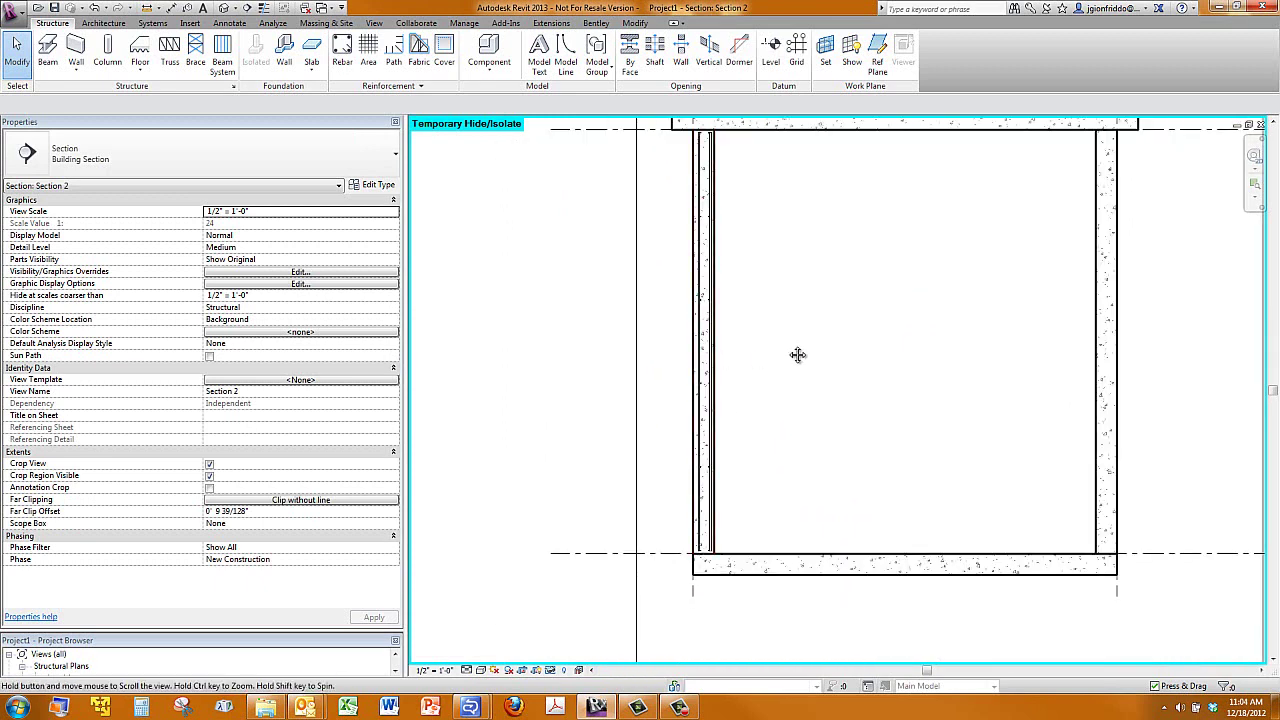
{"action": "middle_click_drag", "start_coordinate": [877, 354], "coordinate": [875, 386]}
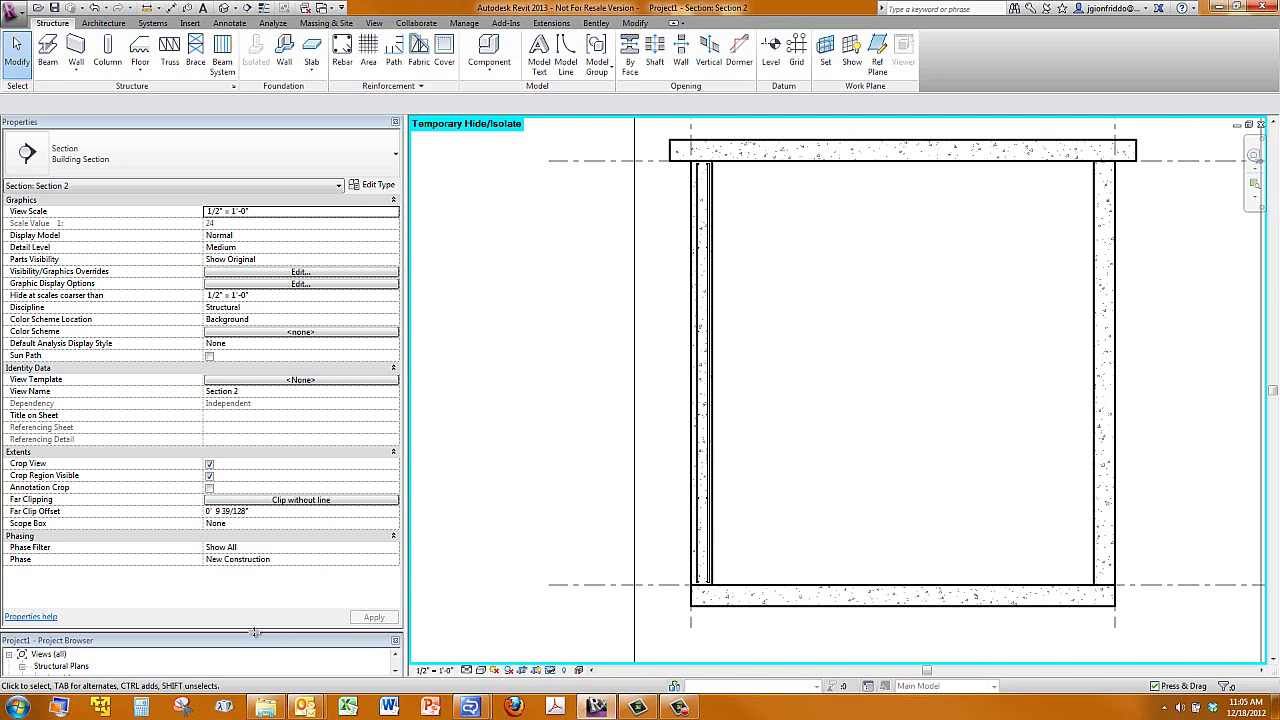
{"action": "left_click_drag", "start_coordinate": [255, 632], "coordinate": [255, 316]}
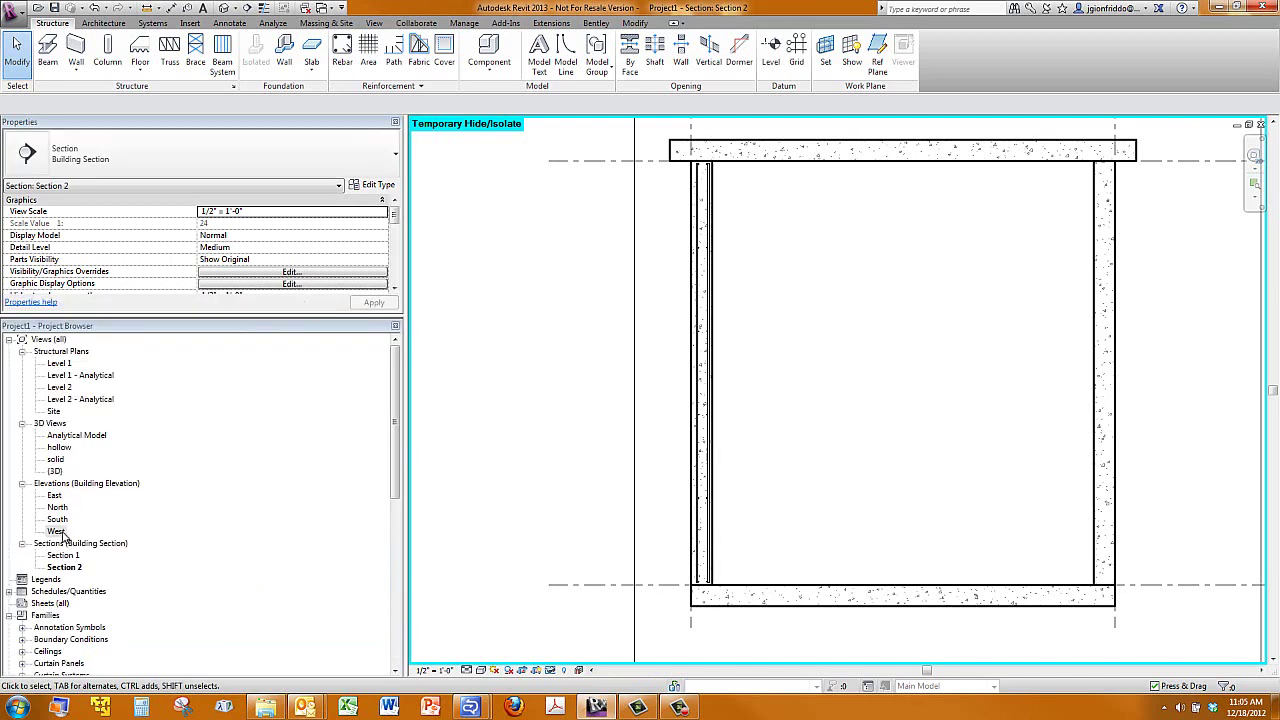
Step: Open the East elevation and temporarily hide the section line
{"action": "double_click", "coordinate": [55, 495]}
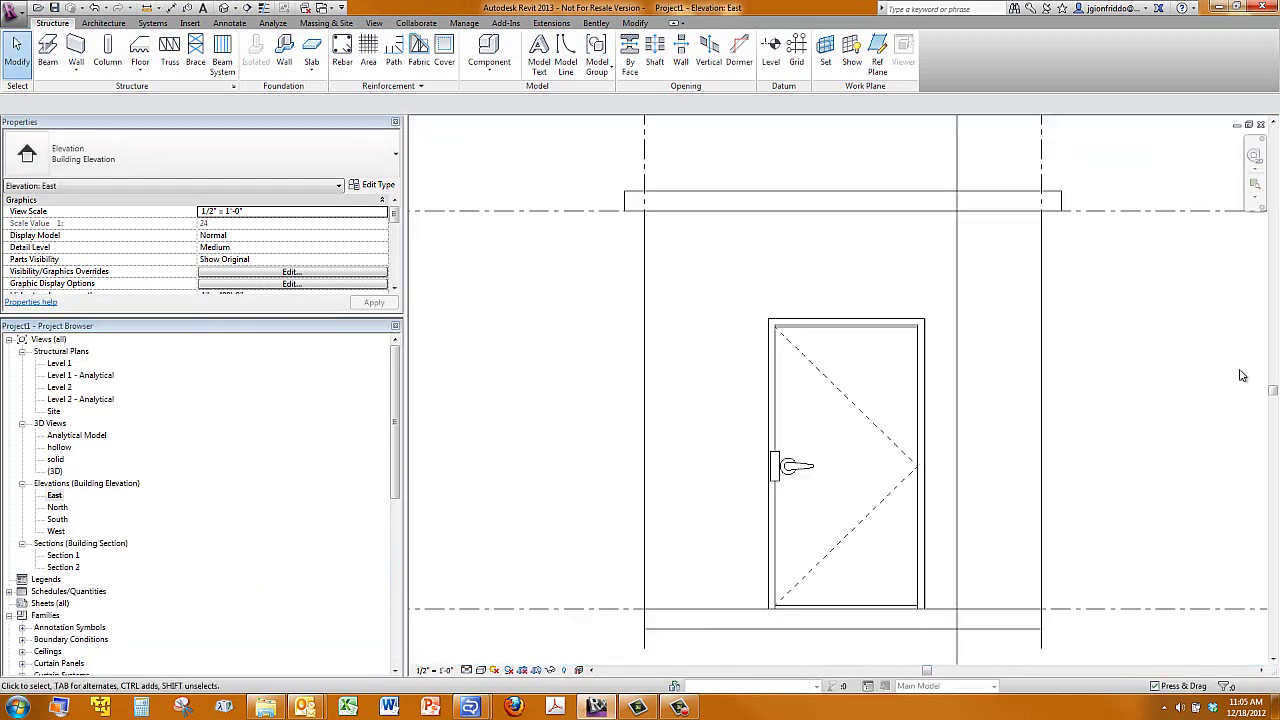
{"action": "scroll", "coordinate": [1023, 337], "scroll_direction": "down", "scroll_amount": 2}
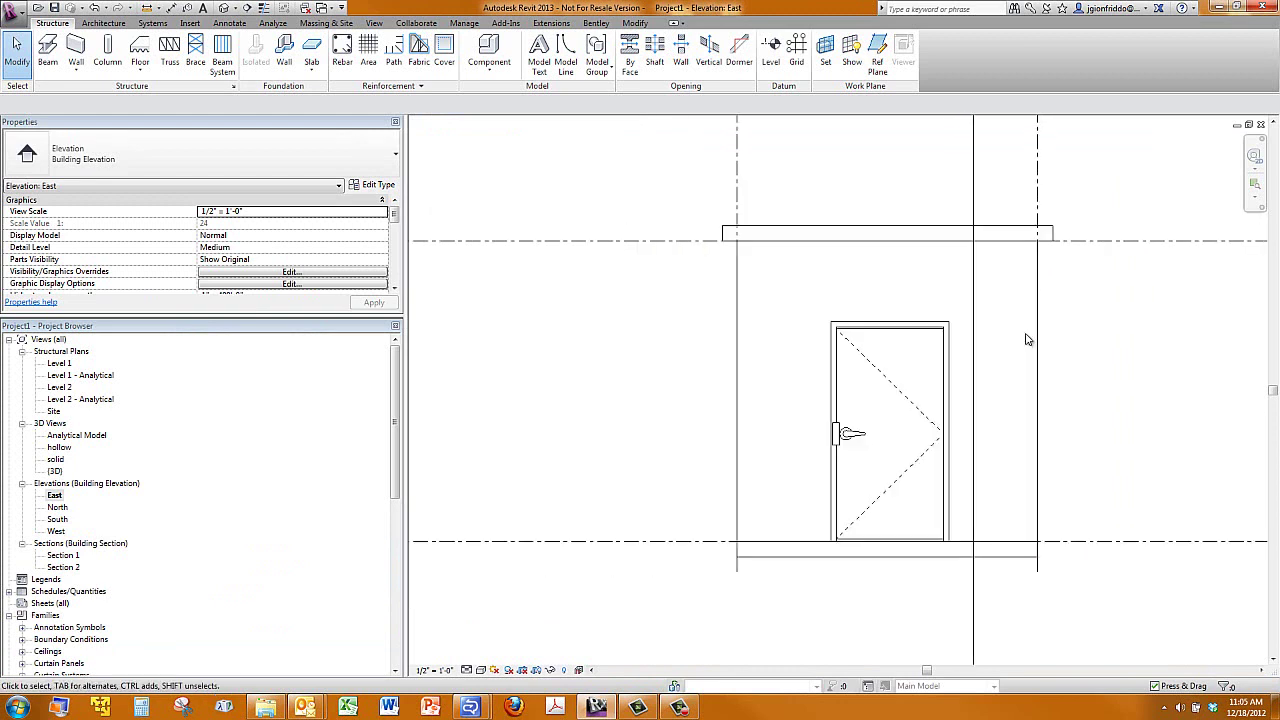
{"action": "left_click", "coordinate": [955, 383]}
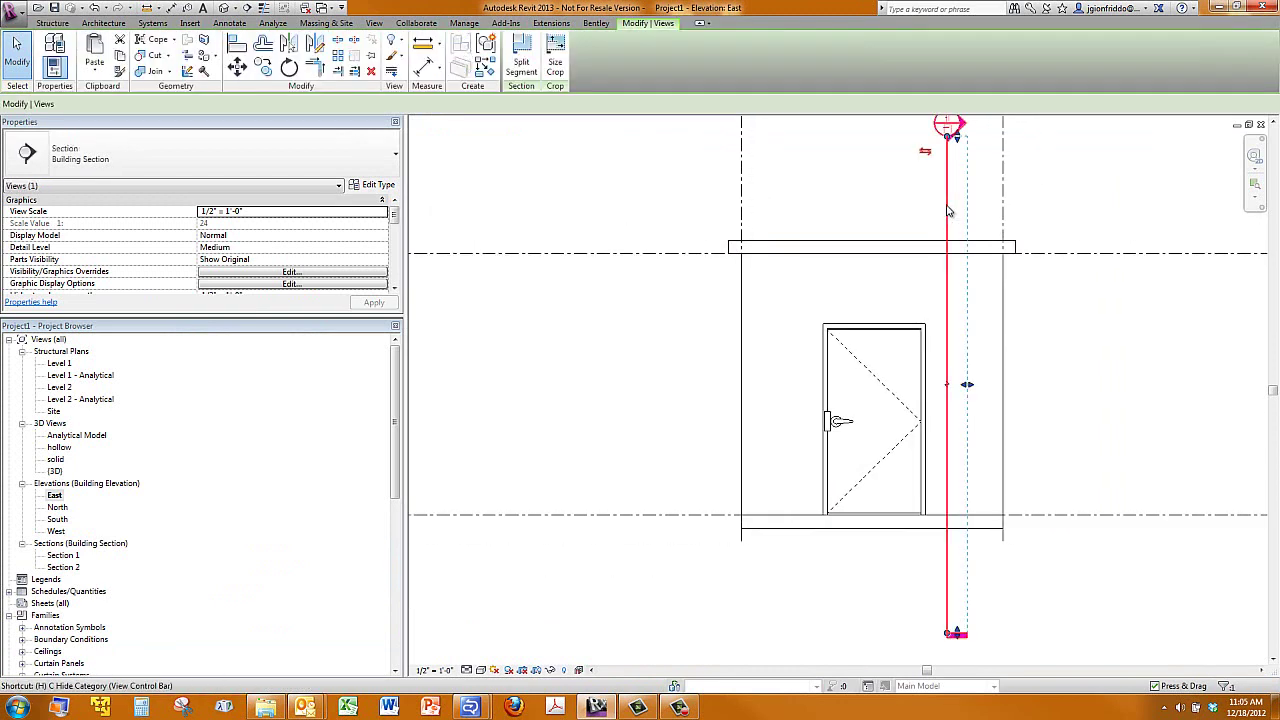
{"action": "key", "text": "h"}
{"action": "key", "text": "h"}
{"action": "scroll", "coordinate": [817, 296], "scroll_direction": "up", "scroll_amount": 4}
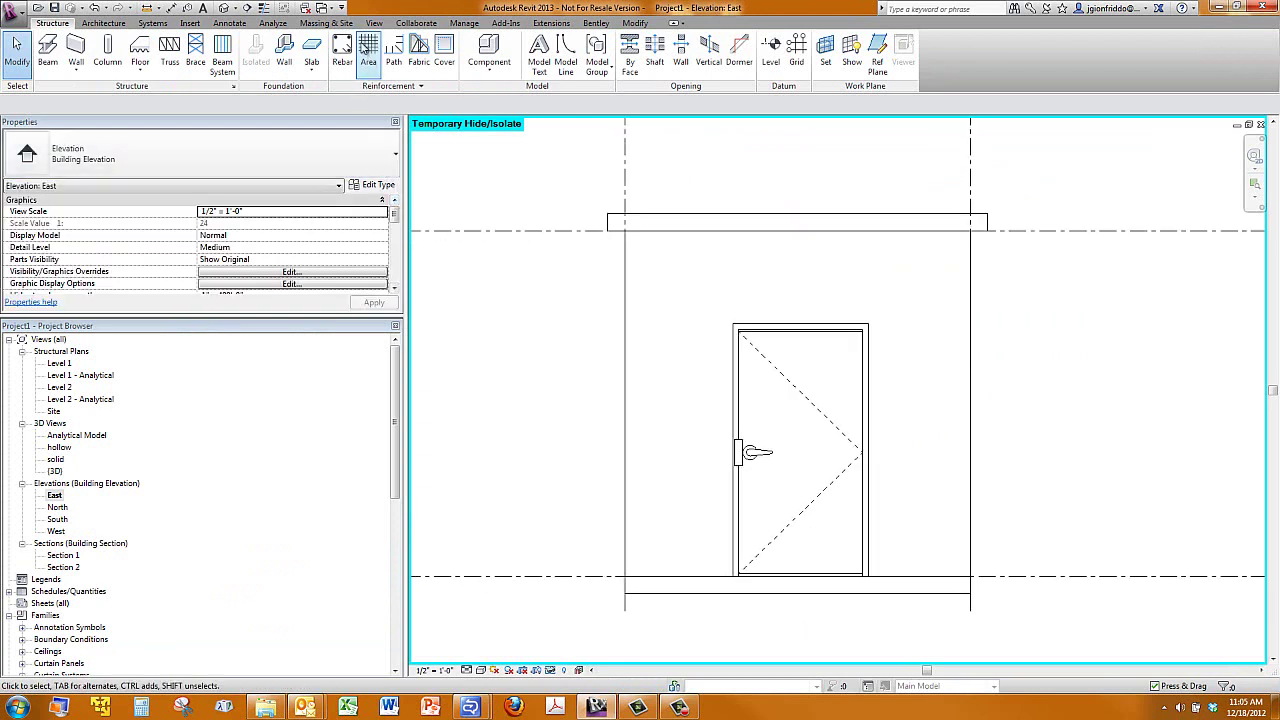
Step: Start area reinforcement on the East wall, picking its outer edges and door outline as the boundary
{"action": "left_click", "coordinate": [368, 50]}
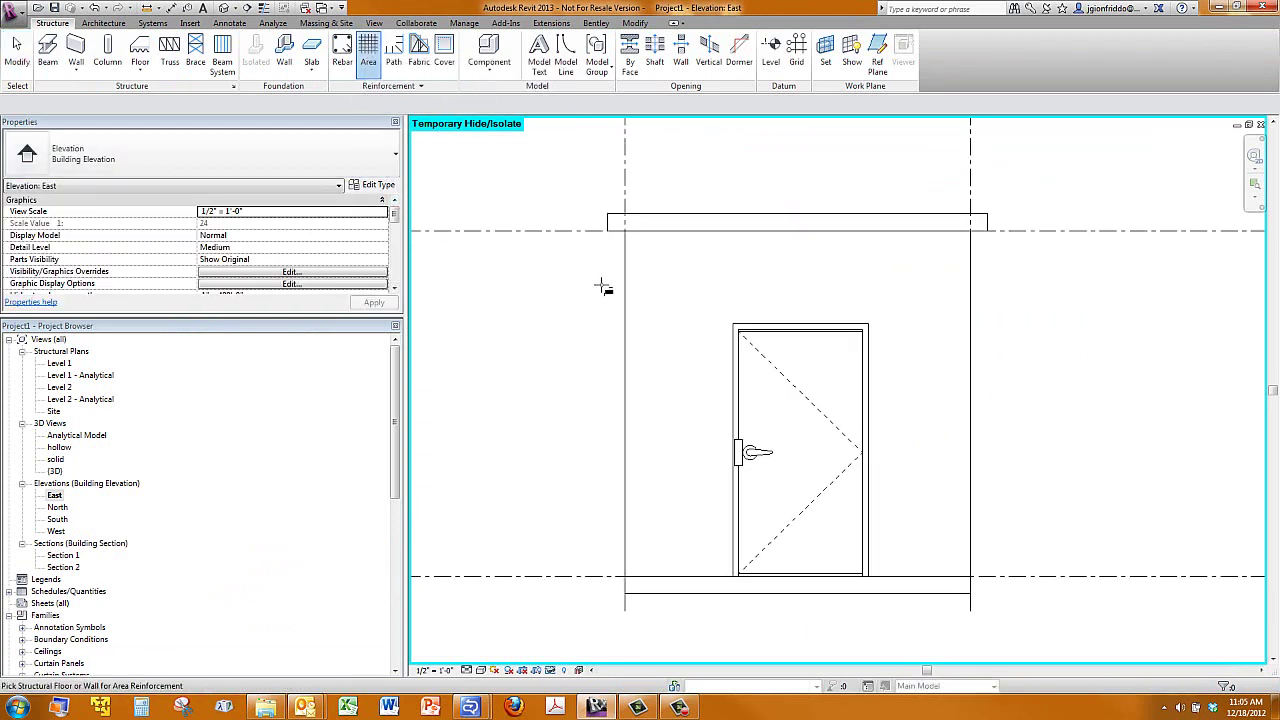
{"action": "left_click", "coordinate": [631, 291]}
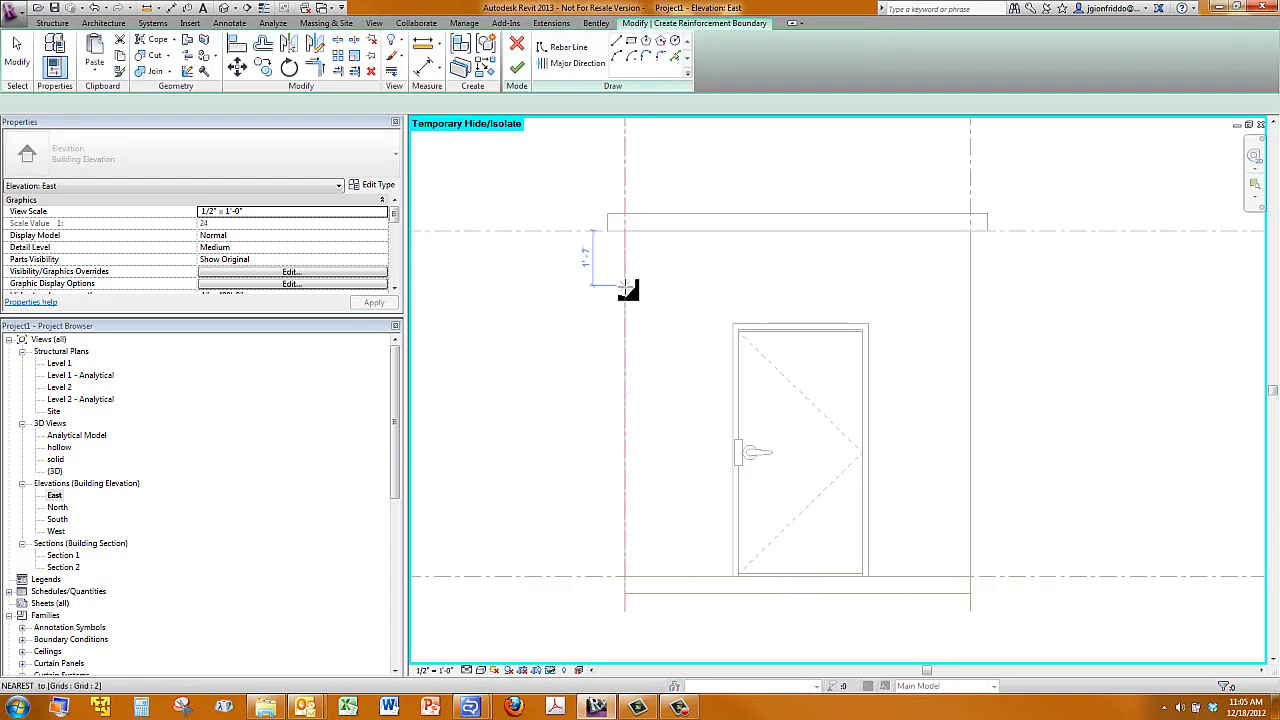
{"action": "left_click", "coordinate": [372, 86]}
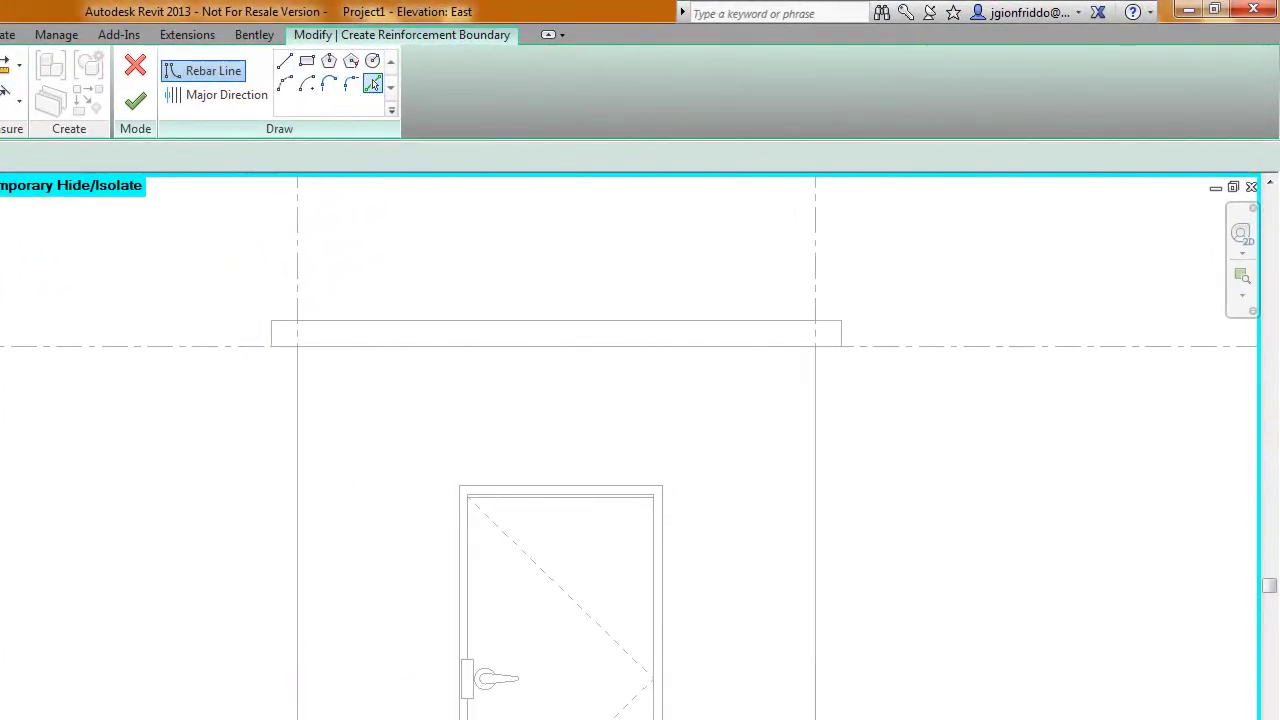
{"action": "left_click", "coordinate": [298, 524]}
{"action": "key", "text": "Tab"}
{"action": "left_click", "coordinate": [294, 524]}
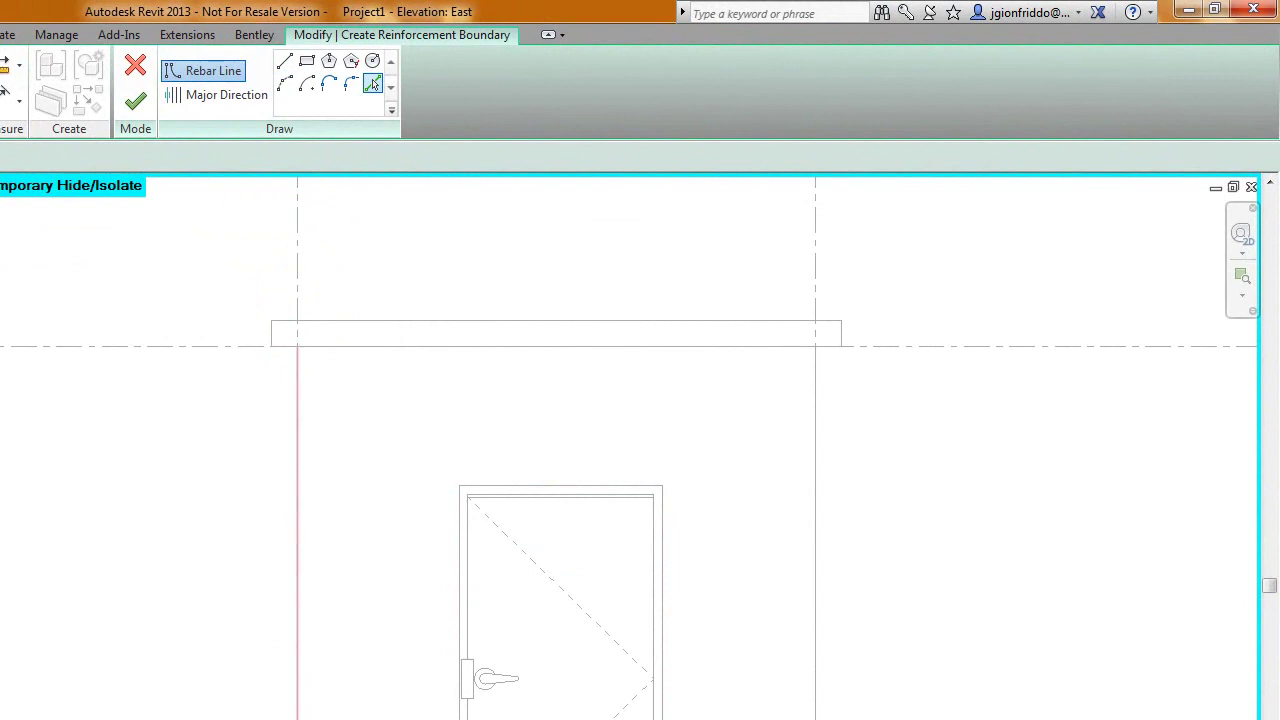
{"action": "left_click", "coordinate": [825, 693]}
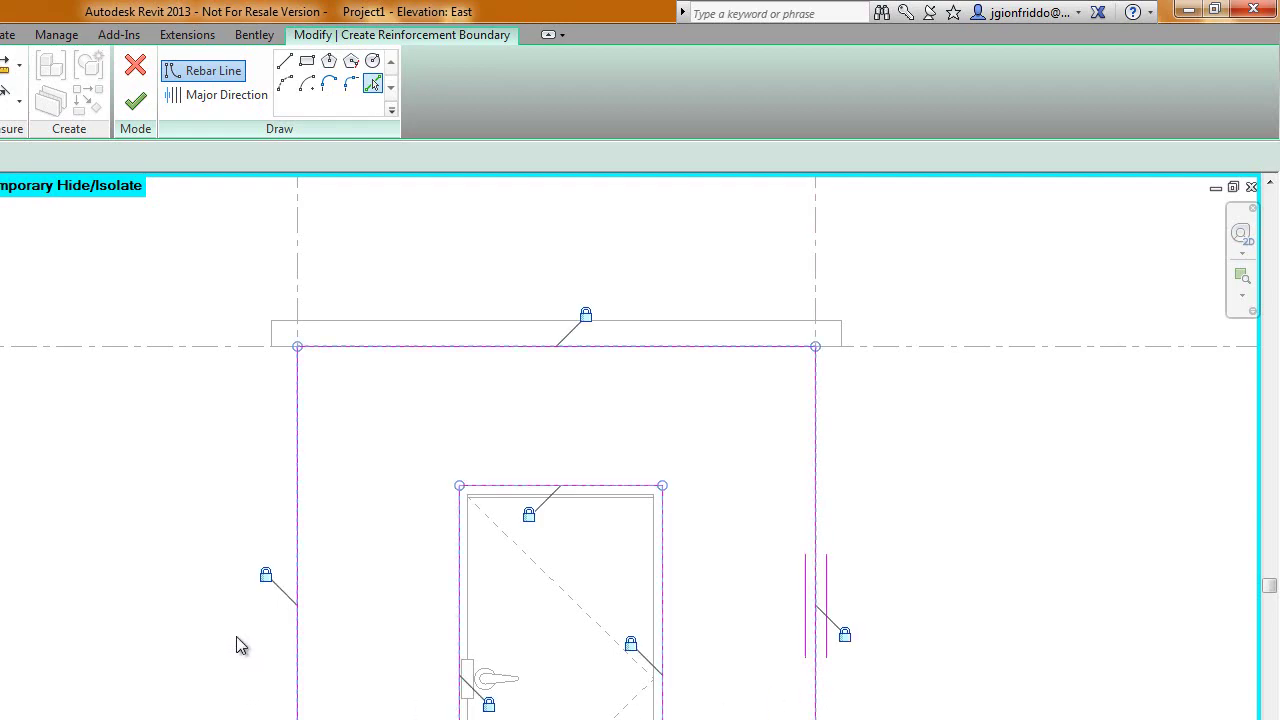
Step: Finish the East wall boundary sketch and drag the #4 @ 1'-0" E.W. E.F. tag beside the centre crosshair
{"action": "left_click", "coordinate": [134, 112]}
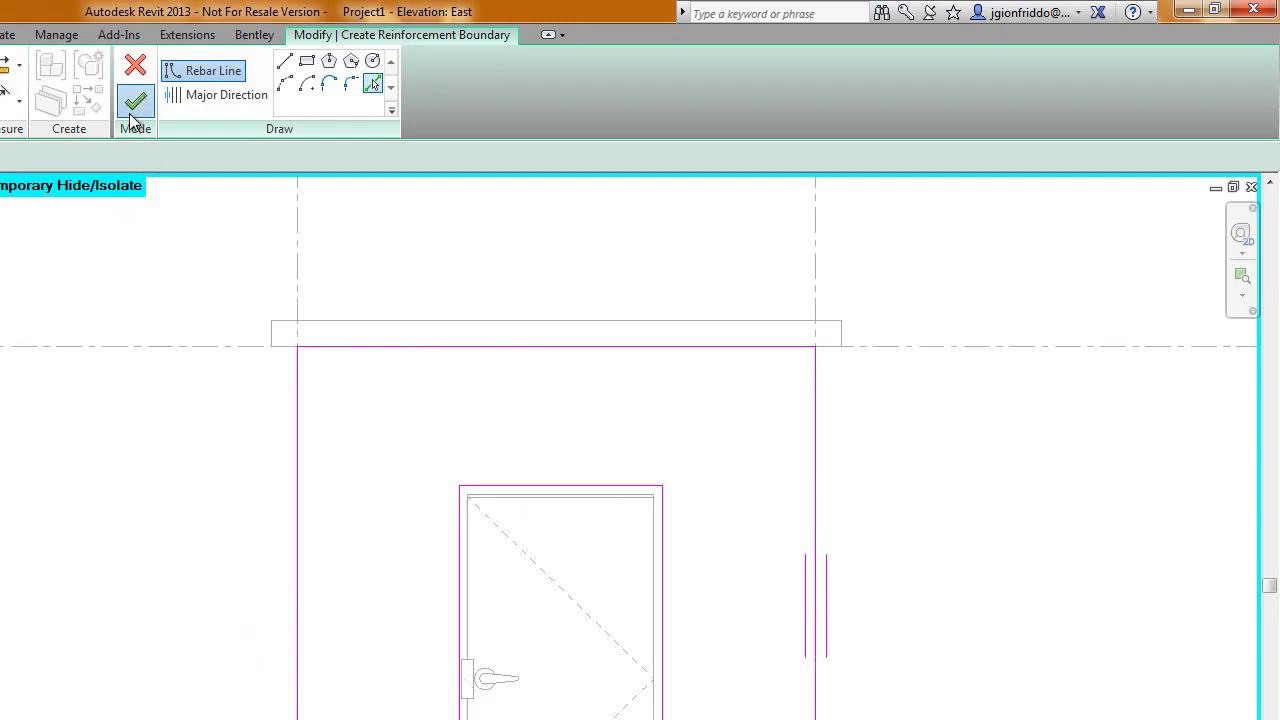
{"action": "left_click", "coordinate": [748, 306]}
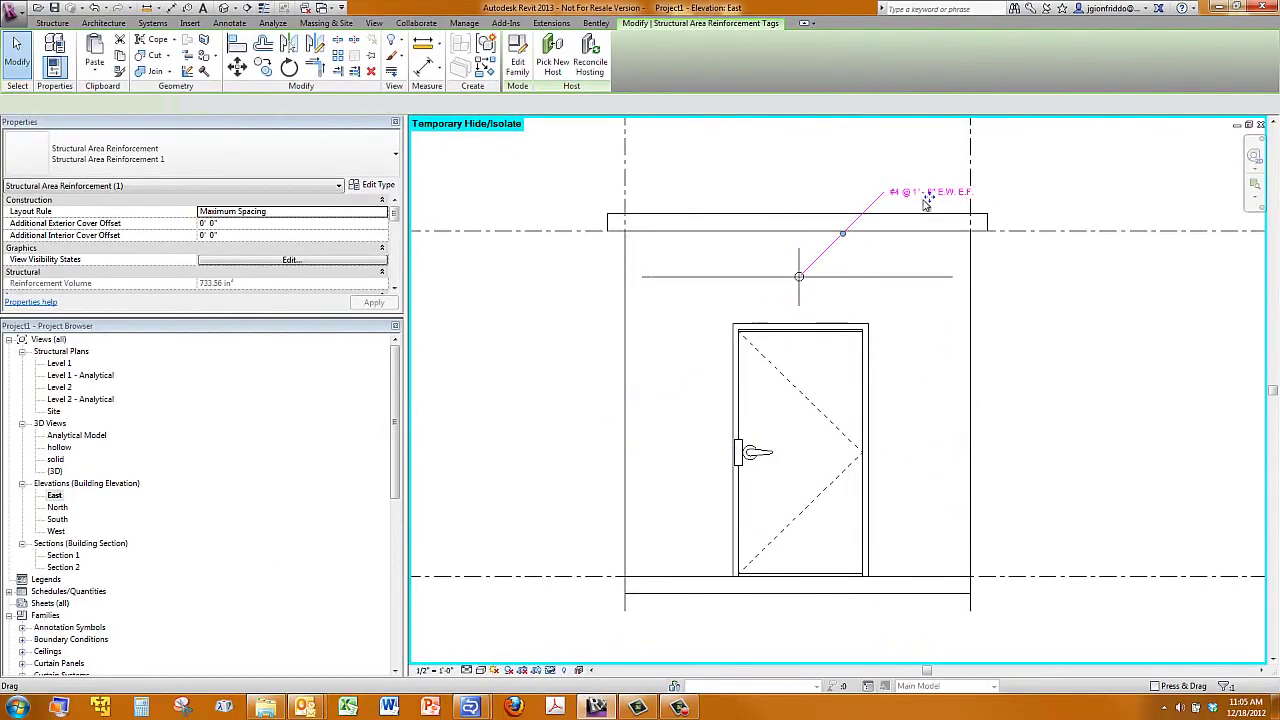
{"action": "left_click", "coordinate": [925, 203]}
{"action": "left_click_drag", "start_coordinate": [932, 203], "coordinate": [803, 265]}
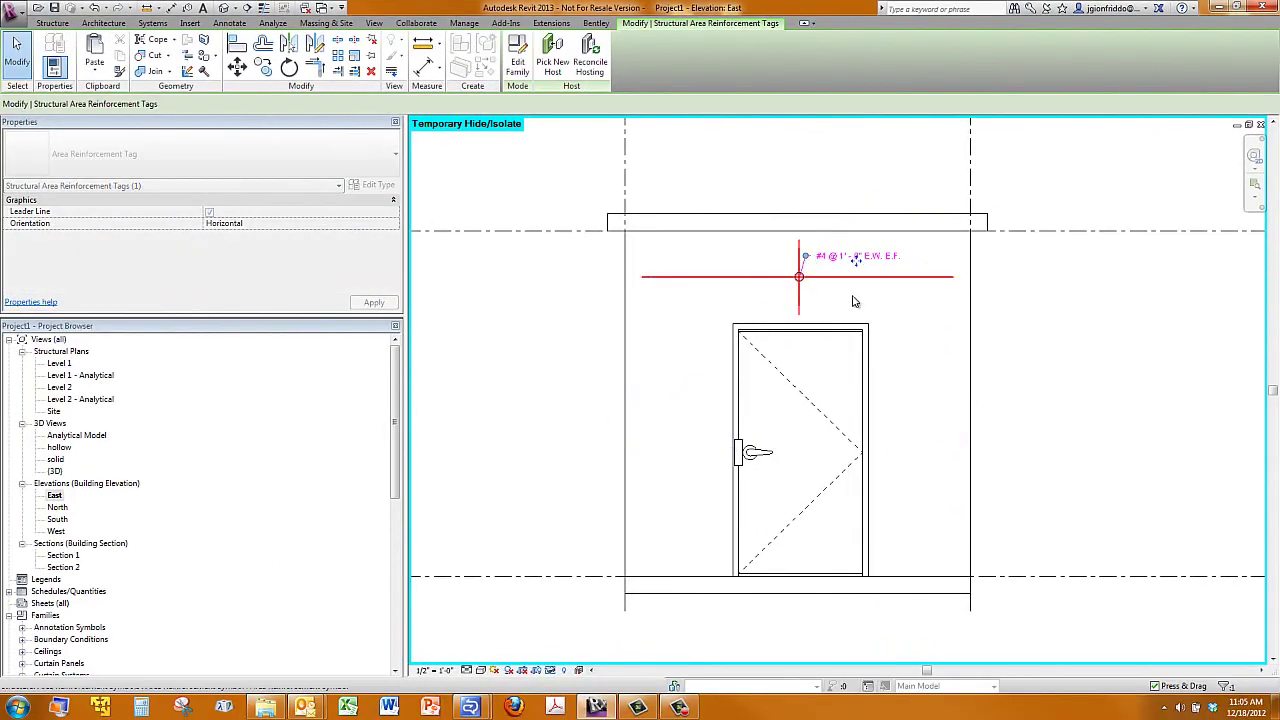
{"action": "left_click", "coordinate": [1076, 383]}
{"action": "scroll", "coordinate": [894, 296], "scroll_direction": "up", "scroll_amount": 1}
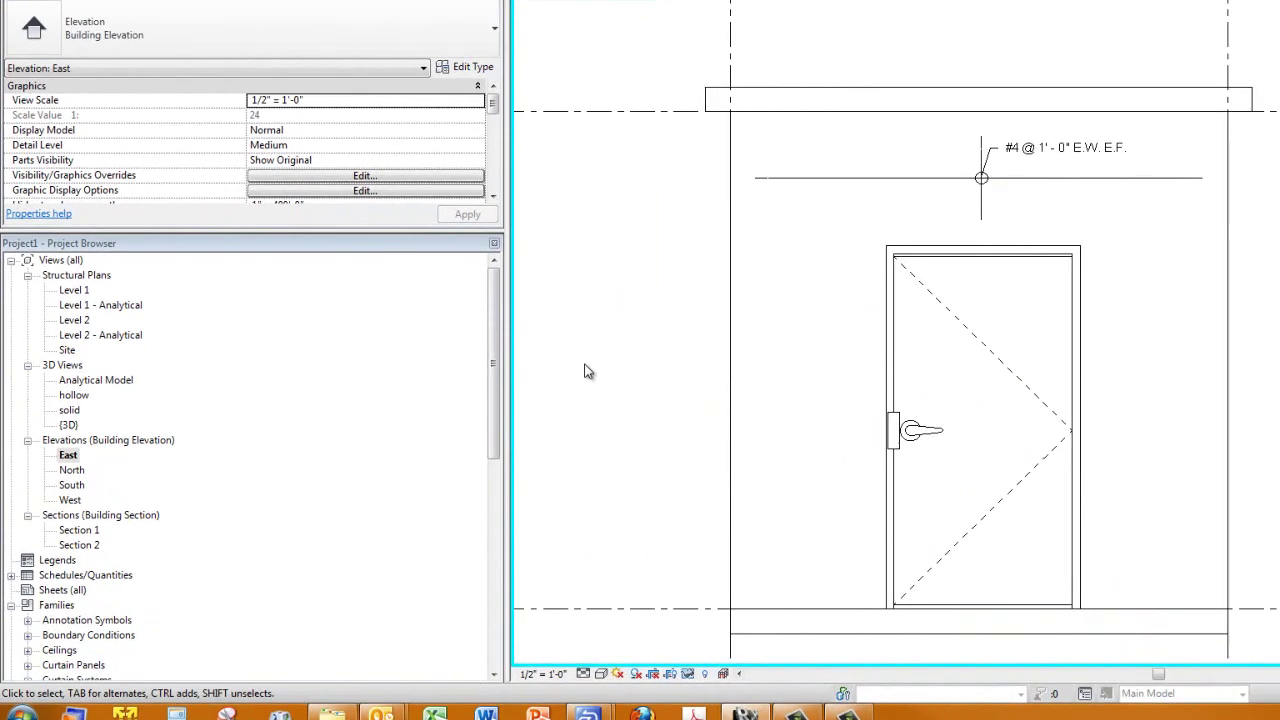
{"action": "double_click", "coordinate": [80, 543]}
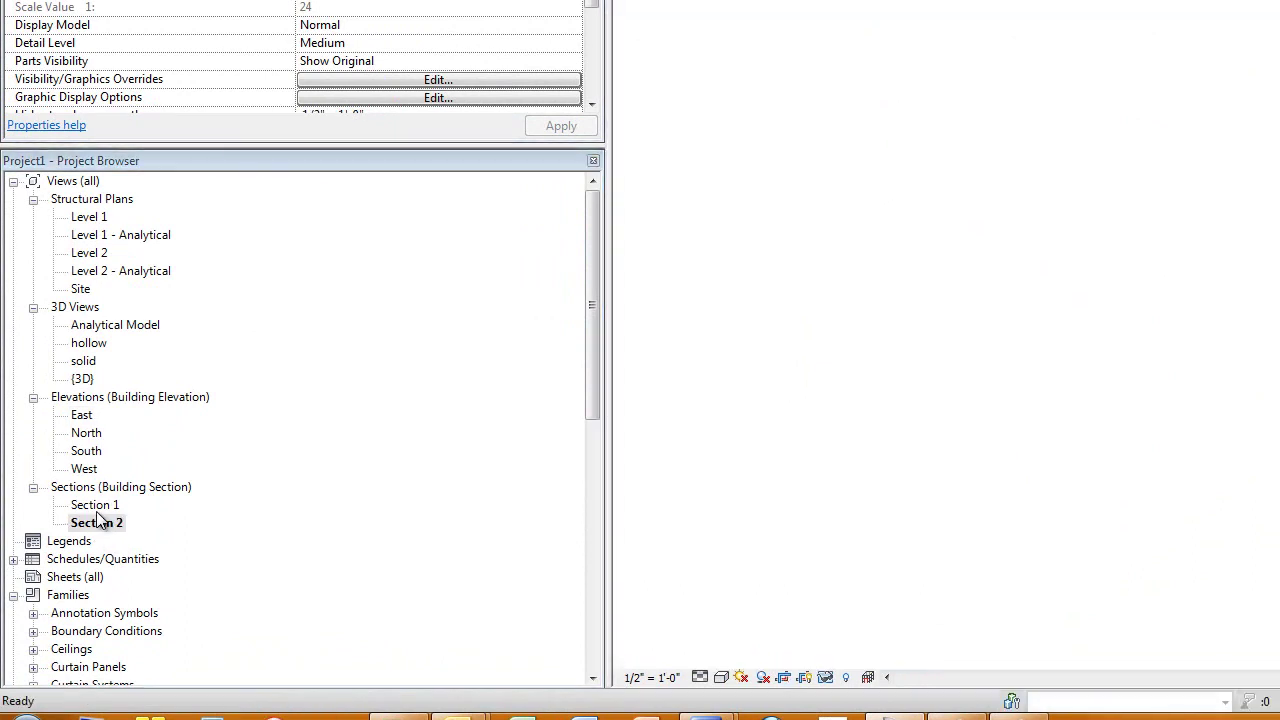
{"action": "double_click", "coordinate": [95, 505]}
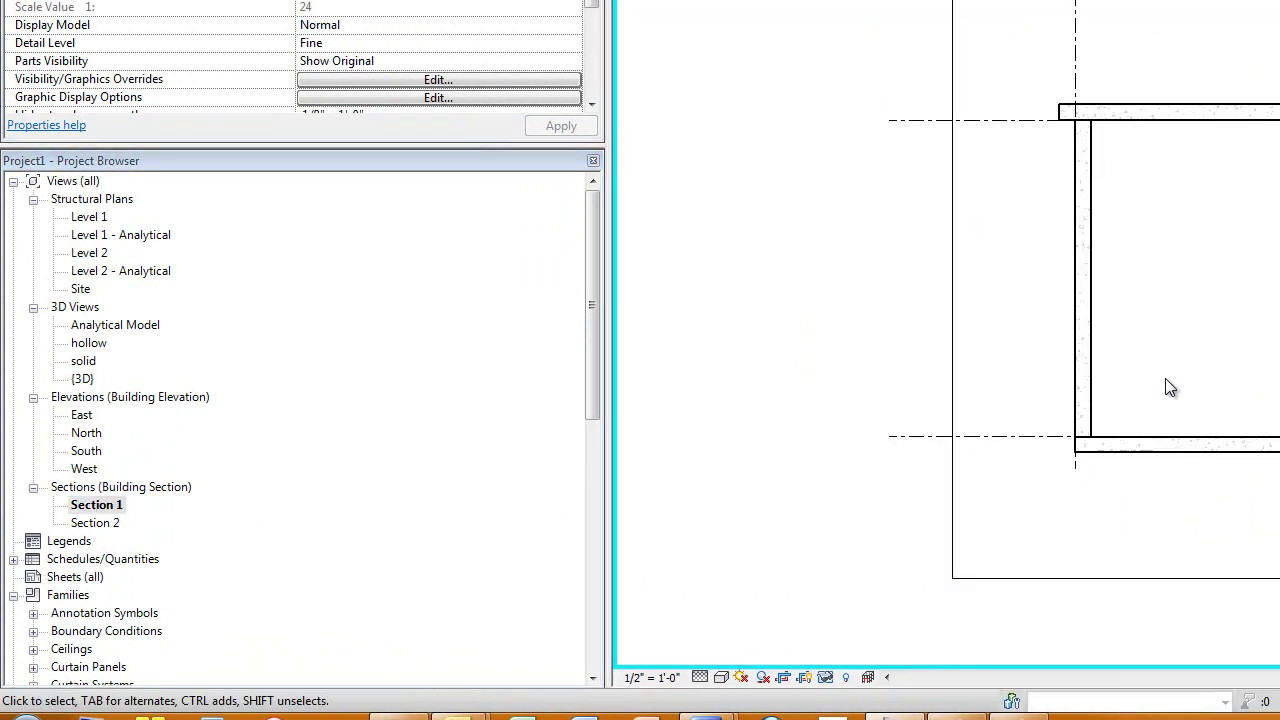
{"action": "double_click", "coordinate": [120, 216]}
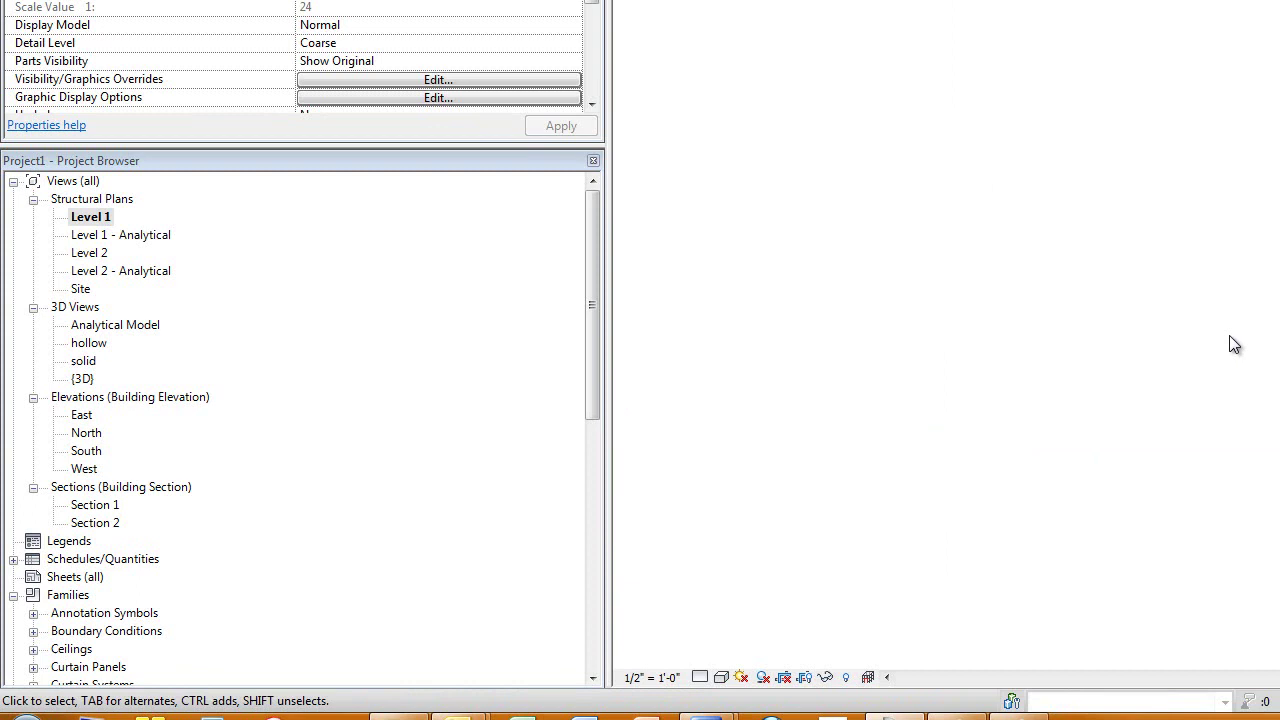
{"action": "double_click", "coordinate": [800, 91]}
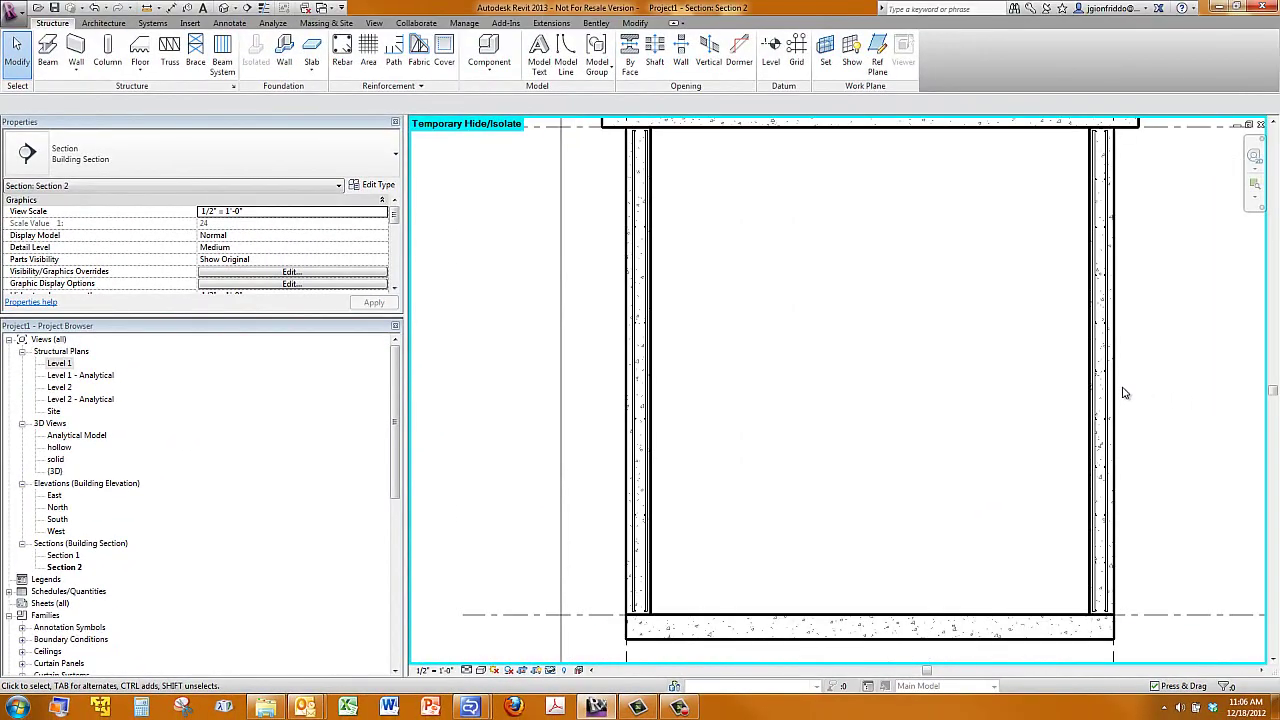
{"action": "scroll", "coordinate": [1122, 392], "scroll_direction": "down", "scroll_amount": 2}
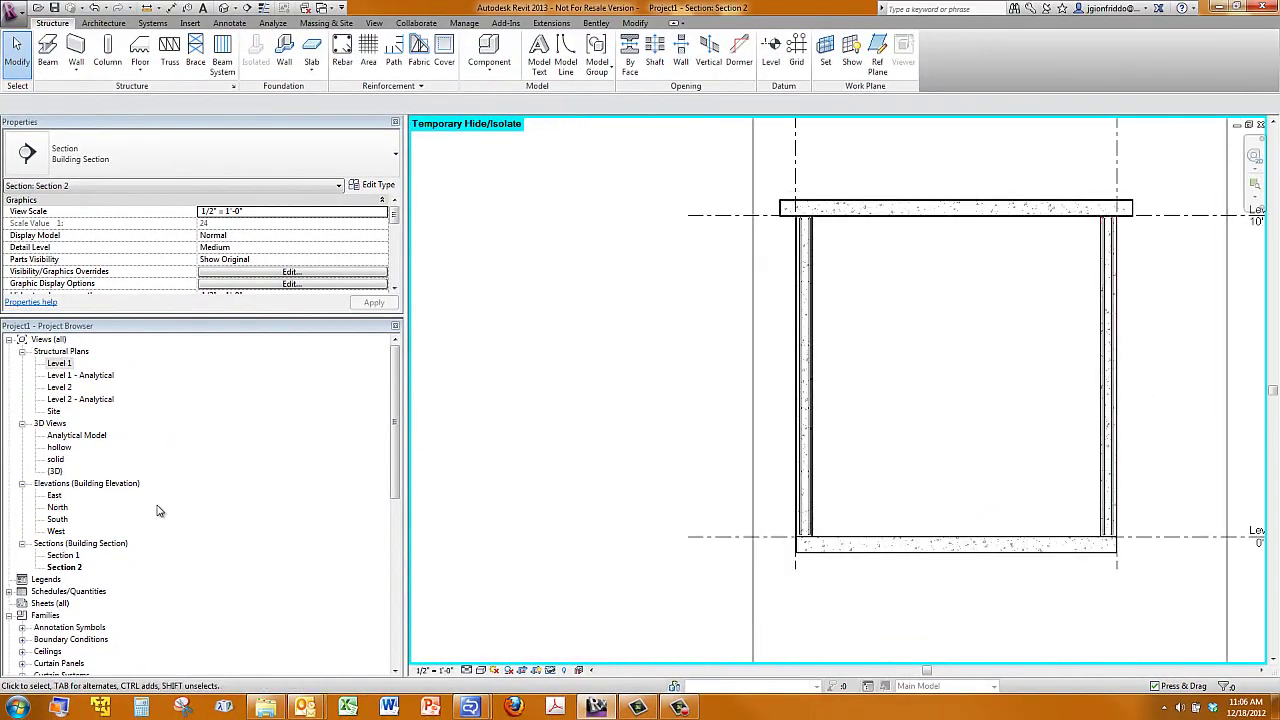
{"action": "double_click", "coordinate": [54, 496]}
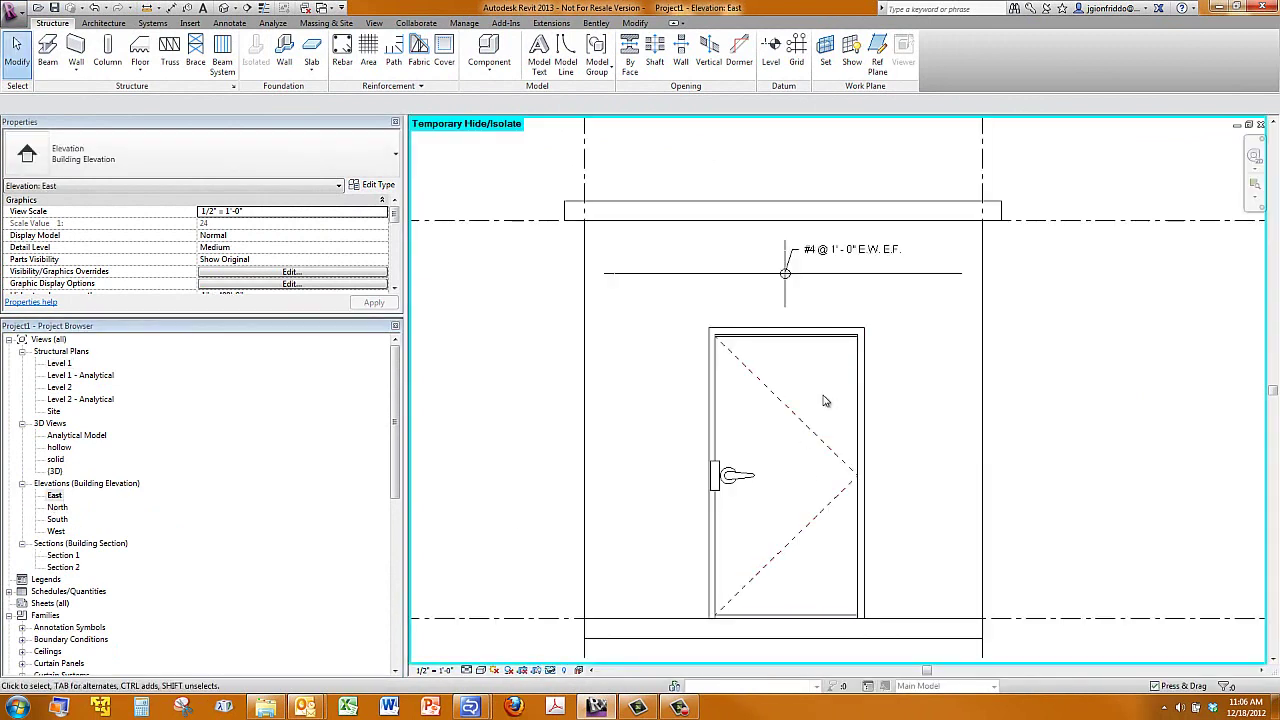
{"action": "scroll", "coordinate": [835, 436], "scroll_direction": "down", "scroll_amount": 1}
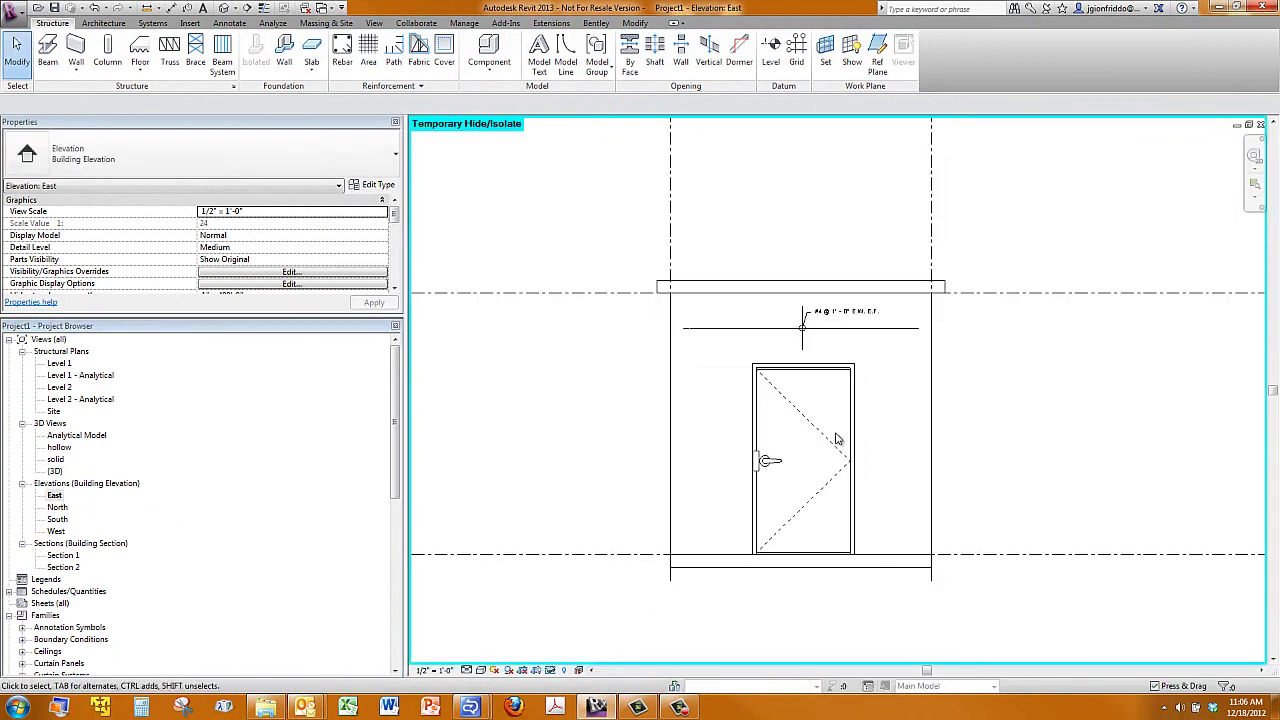
Step: Look at the hollow 3D view of the box's reinforcement
{"action": "left_click", "coordinate": [758, 432]}
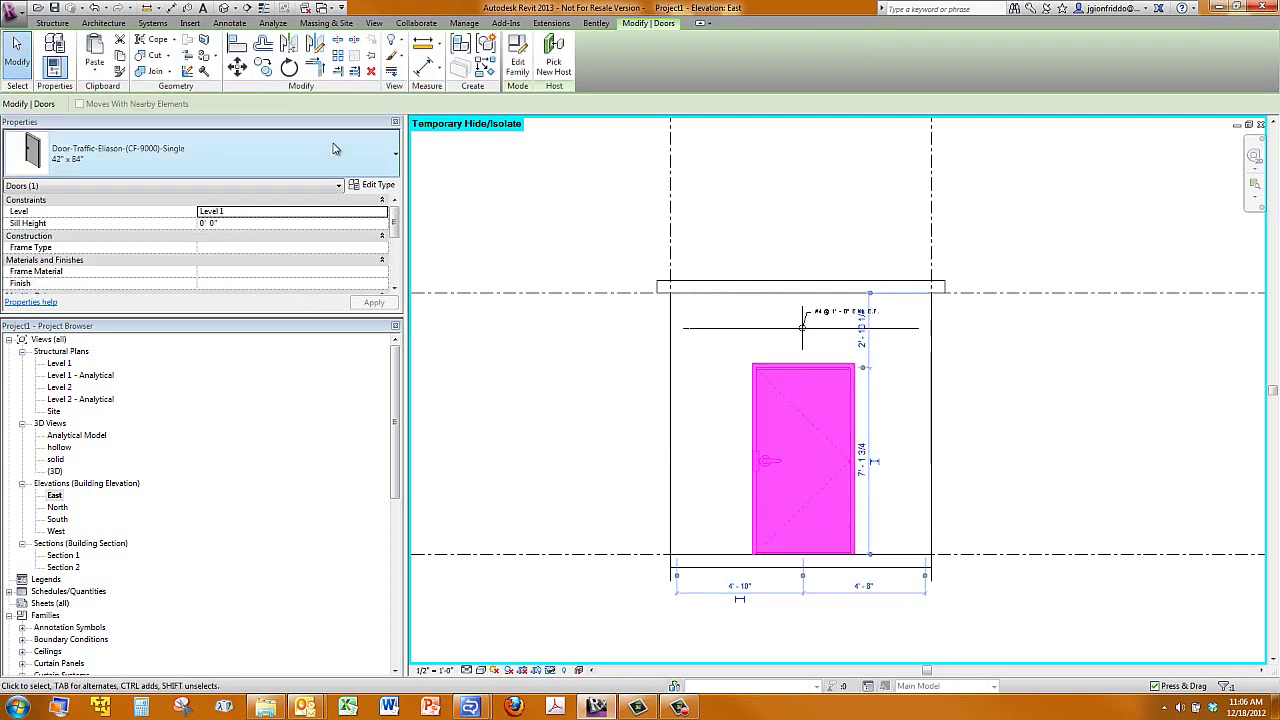
{"action": "key", "text": "Escape"}
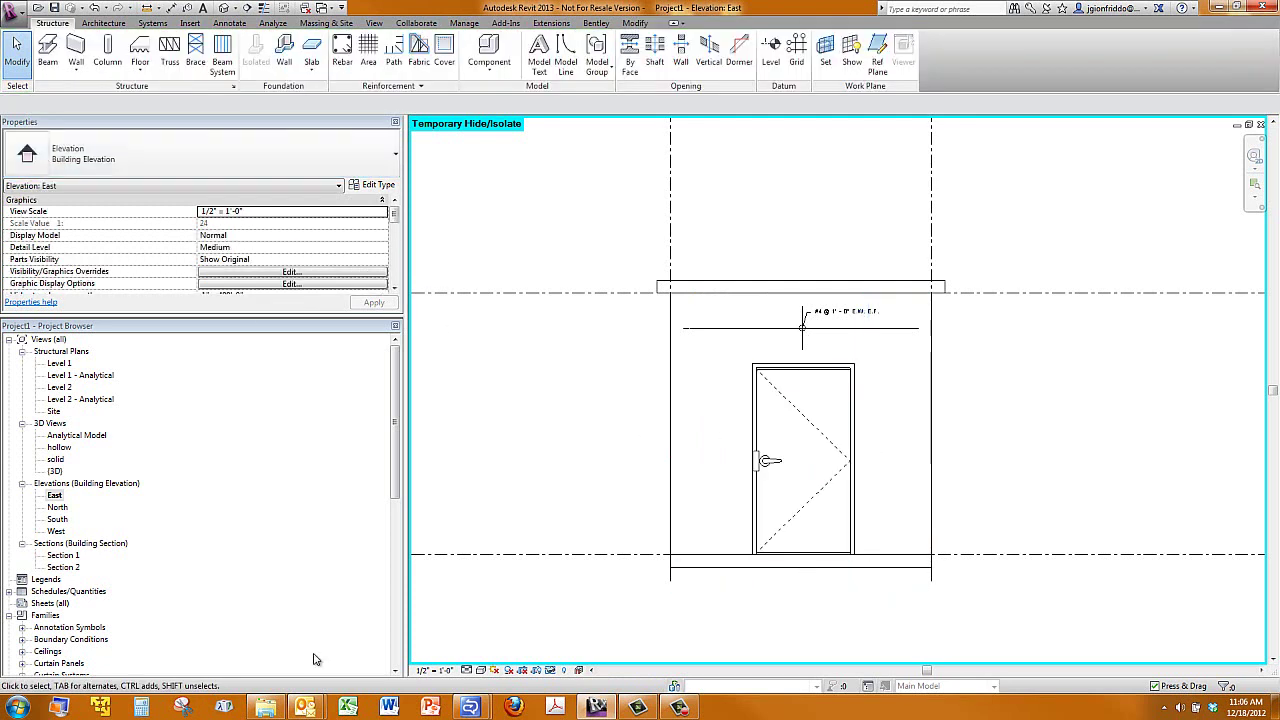
{"action": "double_click", "coordinate": [59, 448]}
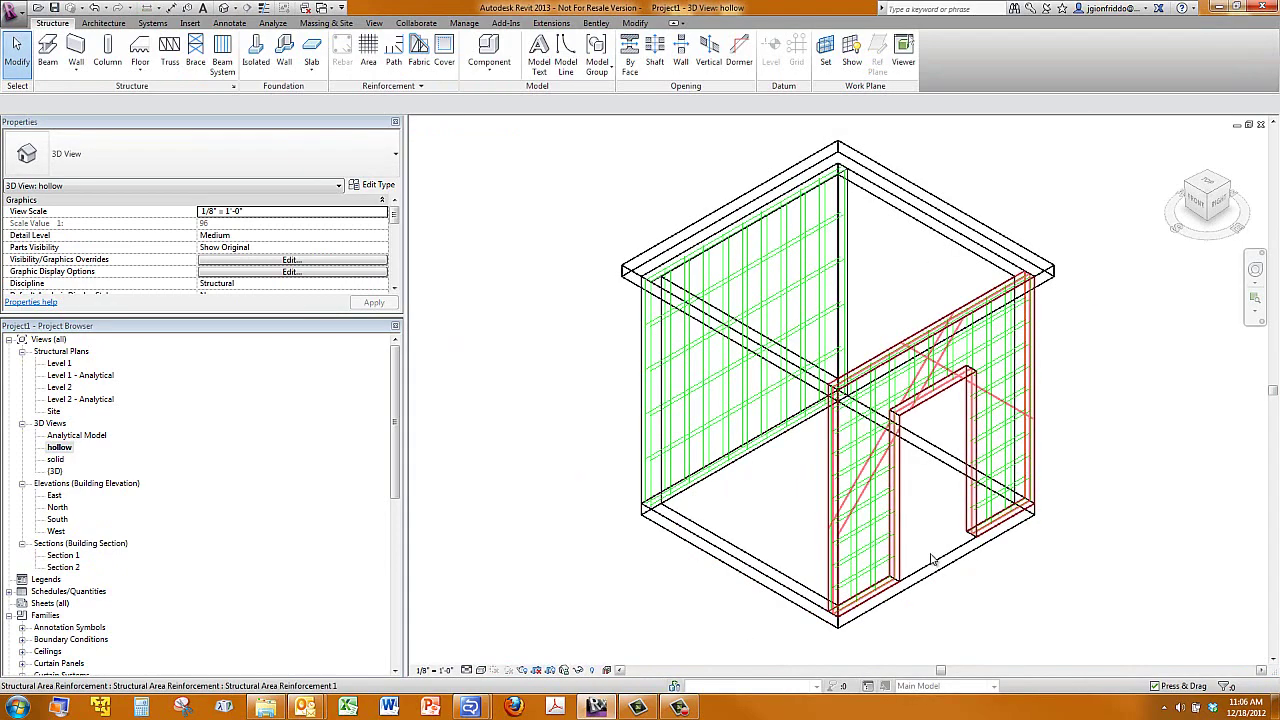
{"action": "middle_click_drag", "start_coordinate": [914, 531], "coordinate": [958, 472]}
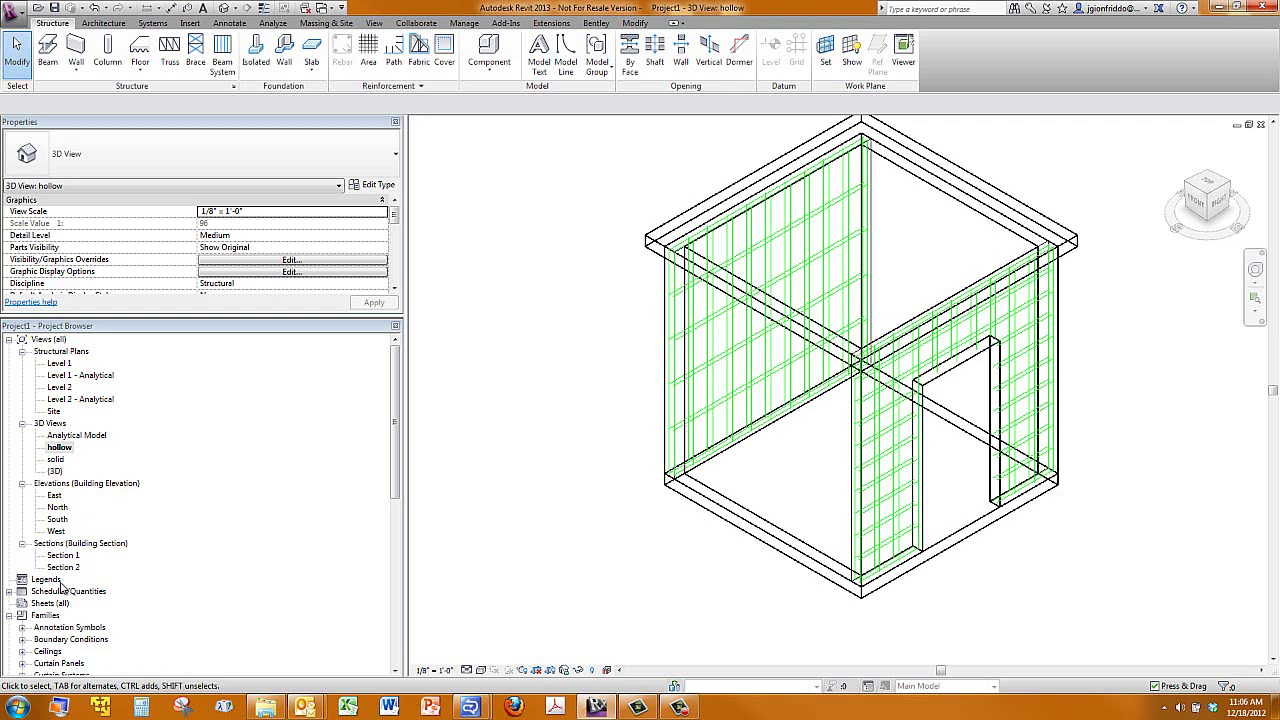
Step: Slide the East wall's door toward the right end and recheck the rebar in the hollow 3D view
{"action": "double_click", "coordinate": [54, 495]}
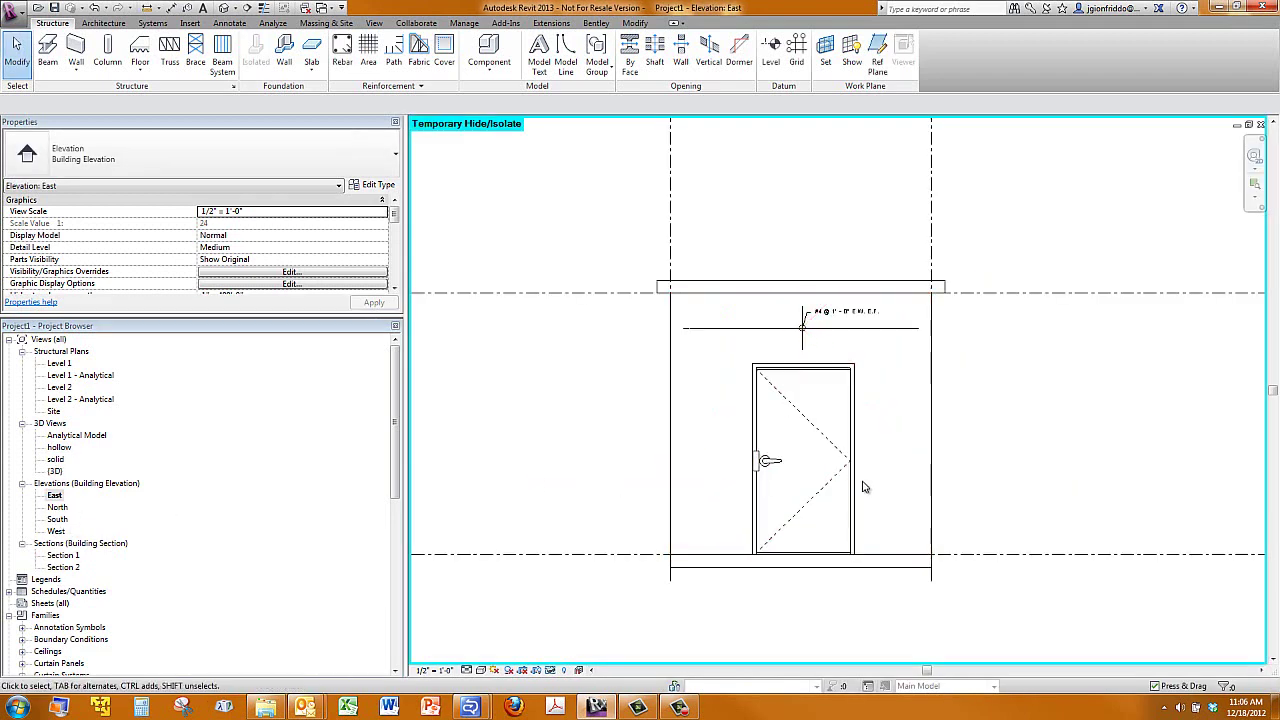
{"action": "left_click", "coordinate": [854, 488]}
{"action": "left_click_drag", "start_coordinate": [854, 488], "coordinate": [908, 487]}
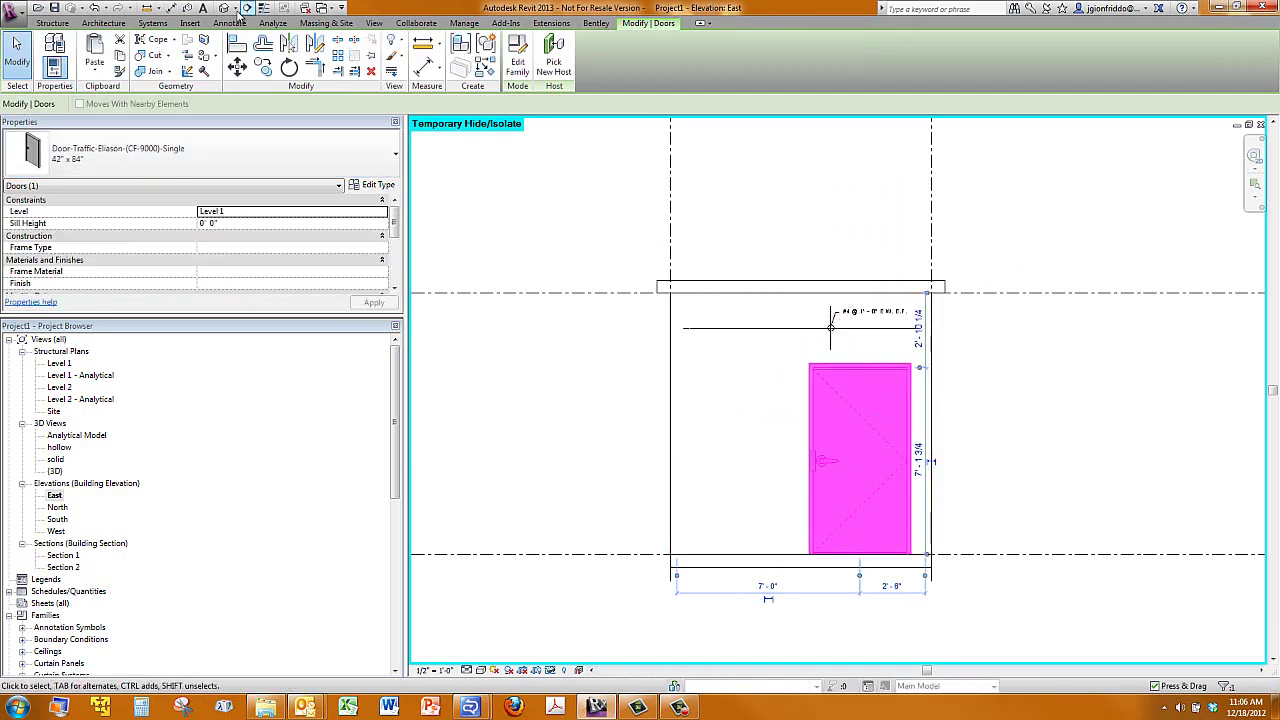
{"action": "double_click", "coordinate": [59, 448]}
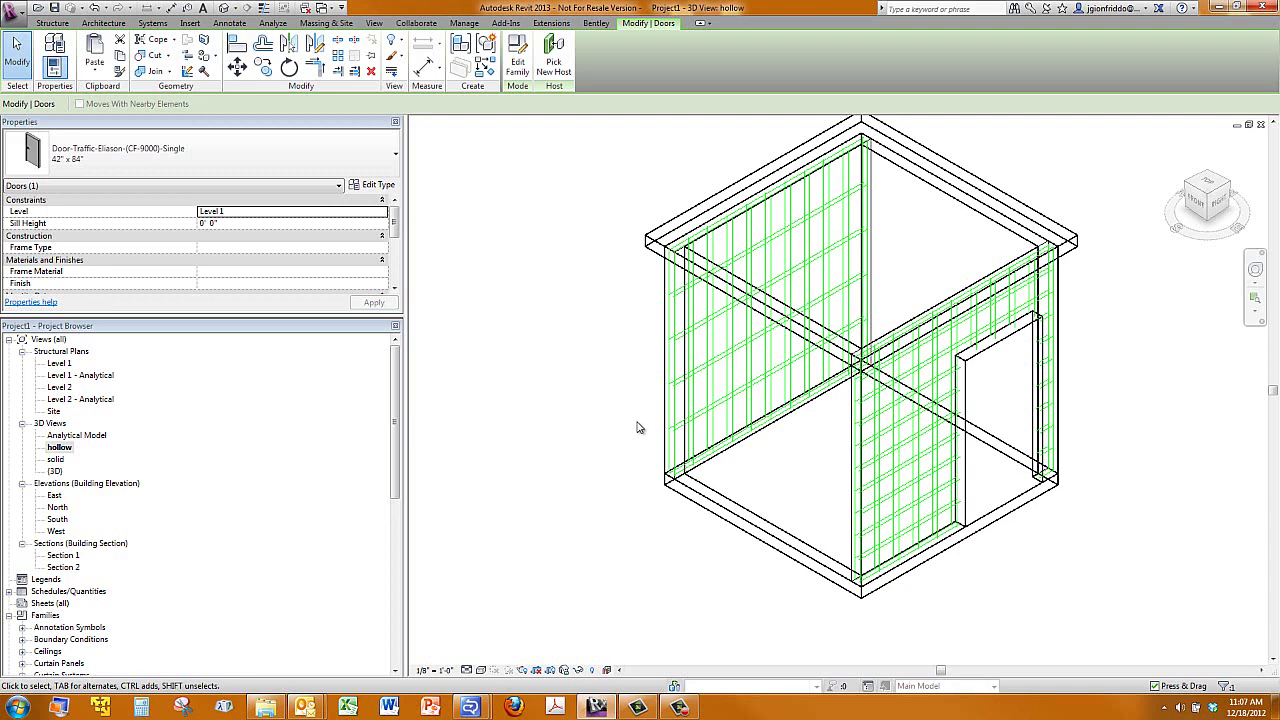
Step: On the Level 1 plan, place a new door in the left wall using DR
{"action": "double_click", "coordinate": [59, 364]}
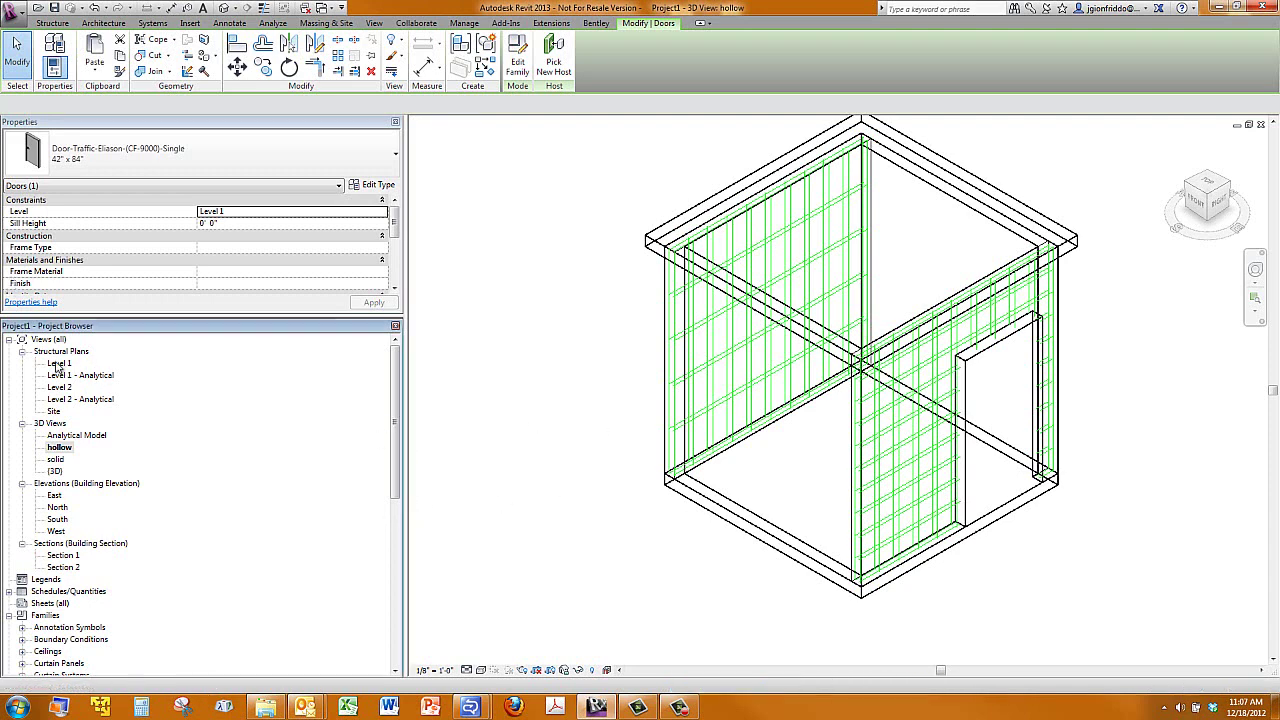
{"action": "left_click", "coordinate": [103, 22]}
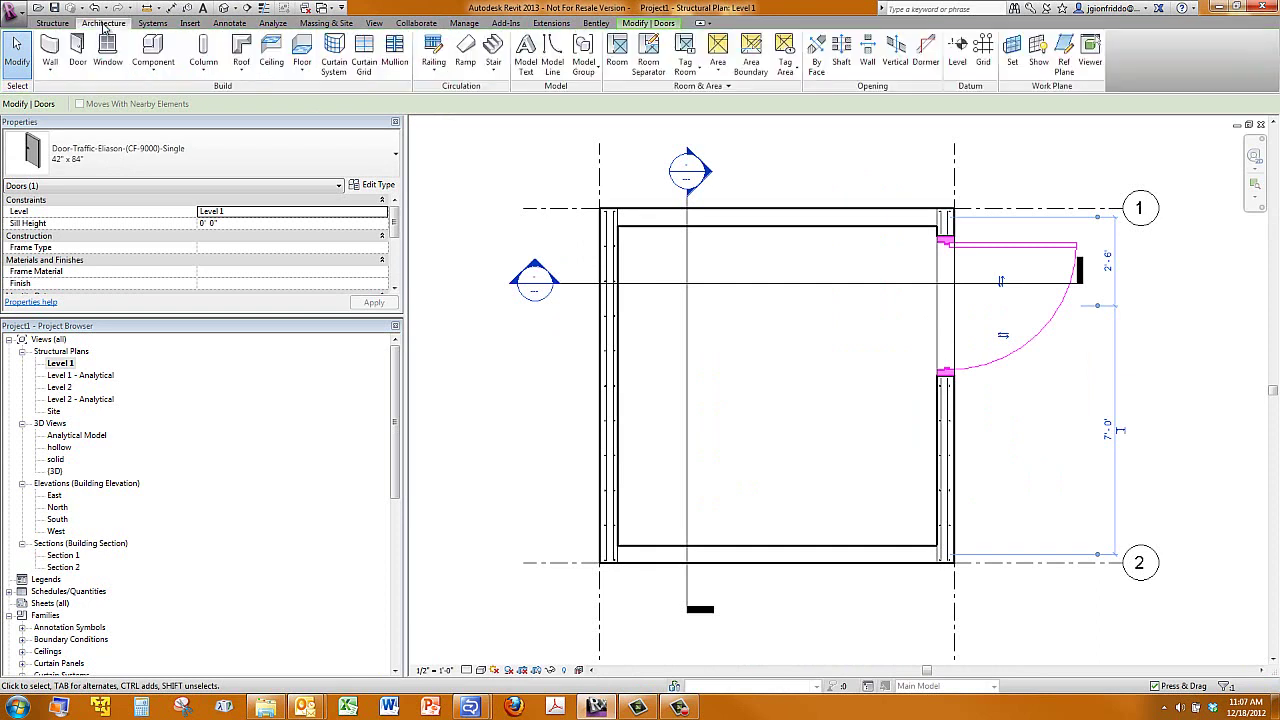
{"action": "key", "text": "d"}
{"action": "key", "text": "r"}
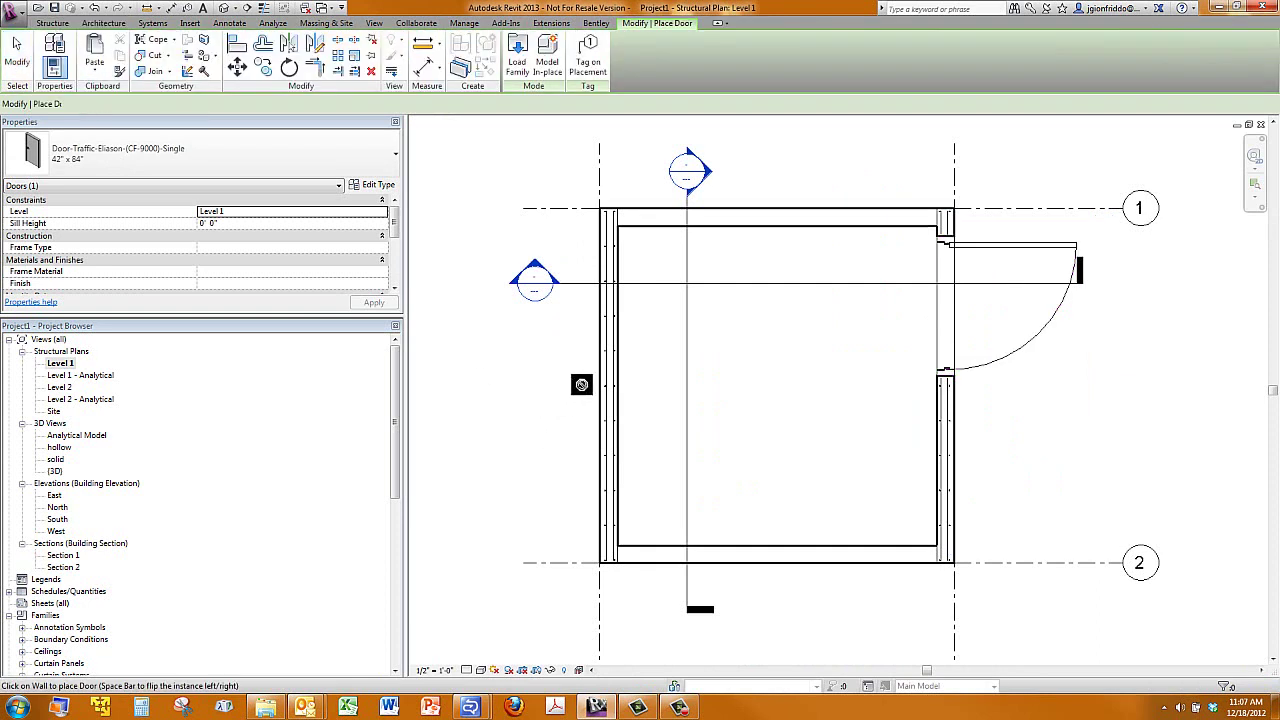
{"action": "left_click", "coordinate": [612, 380]}
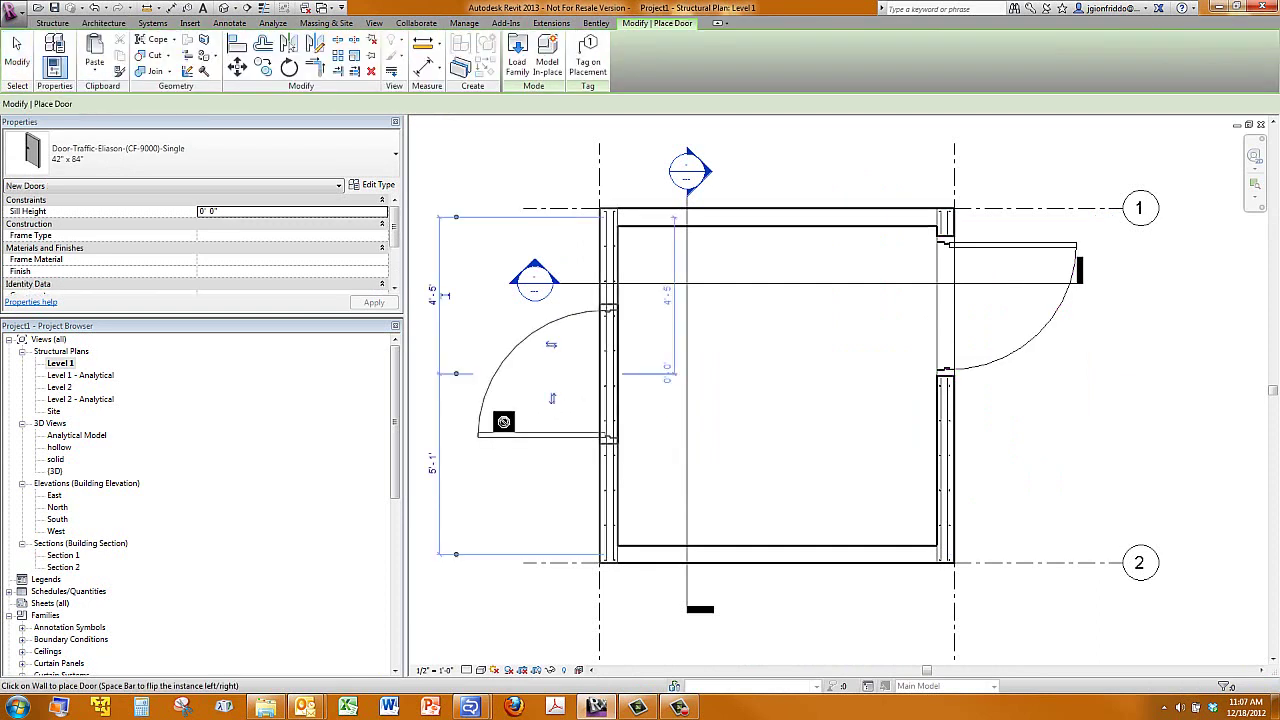
{"action": "key", "text": "Escape"}
{"action": "key", "text": "Escape"}
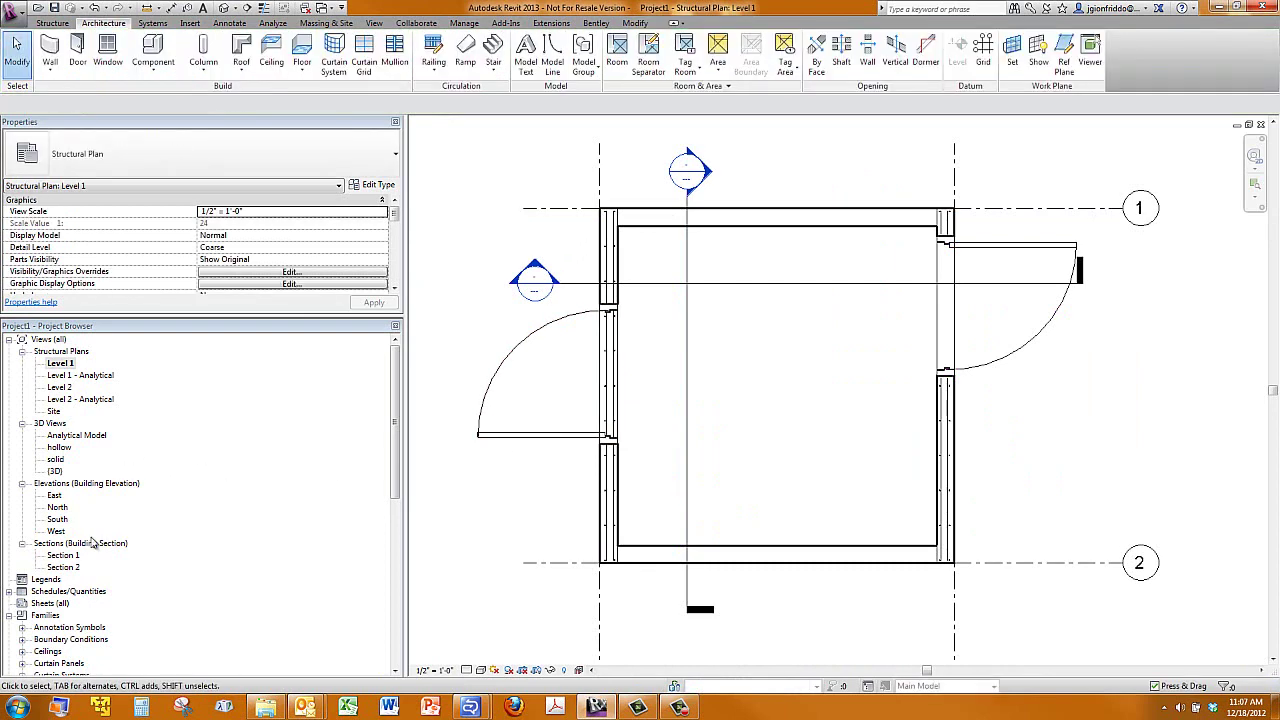
Step: Inspect the new door in the West elevation and orbited hollow 3D view, ending on West
{"action": "double_click", "coordinate": [58, 533]}
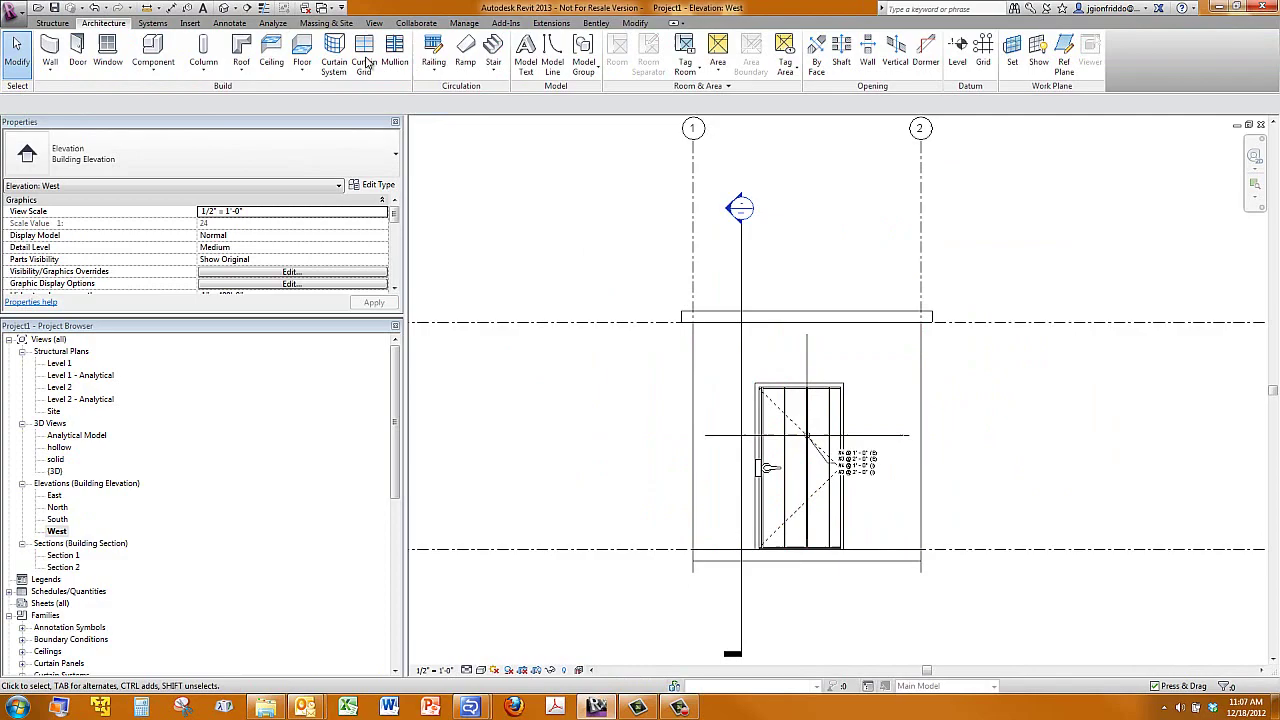
{"action": "double_click", "coordinate": [58, 448]}
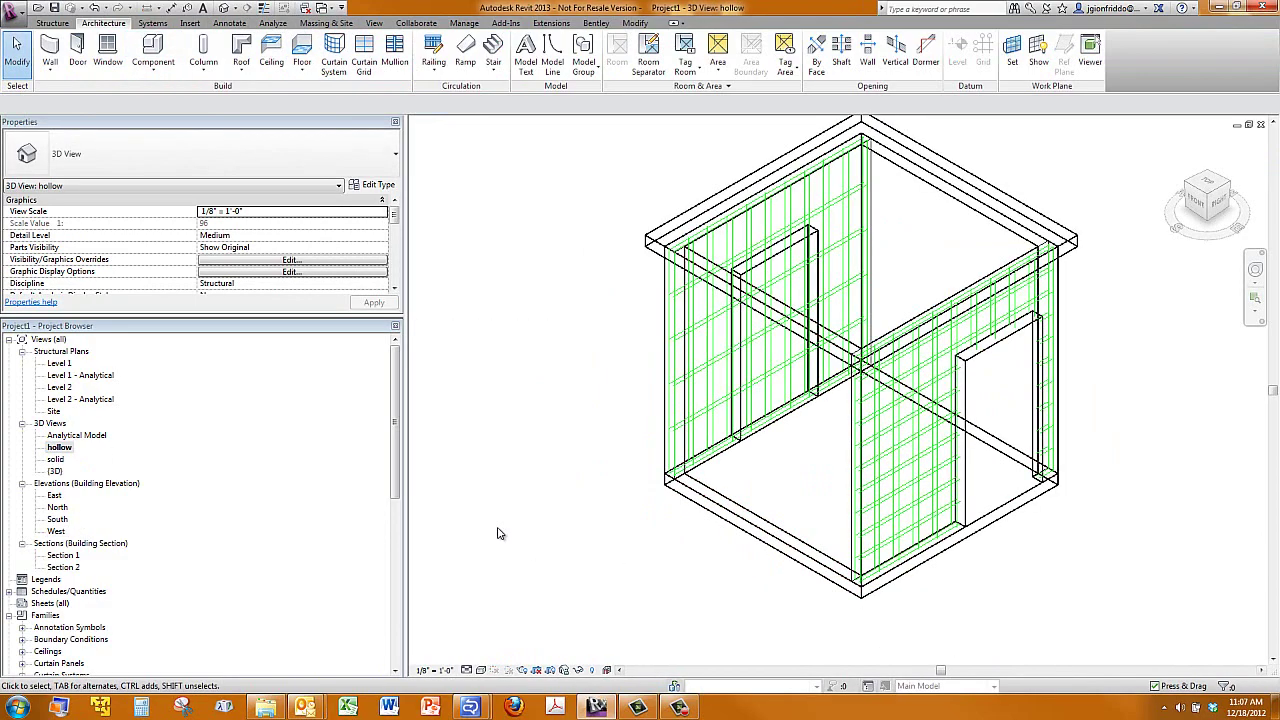
{"action": "middle_click_drag", "start_coordinate": [500, 534], "coordinate": [943, 529], "text": "shift"}
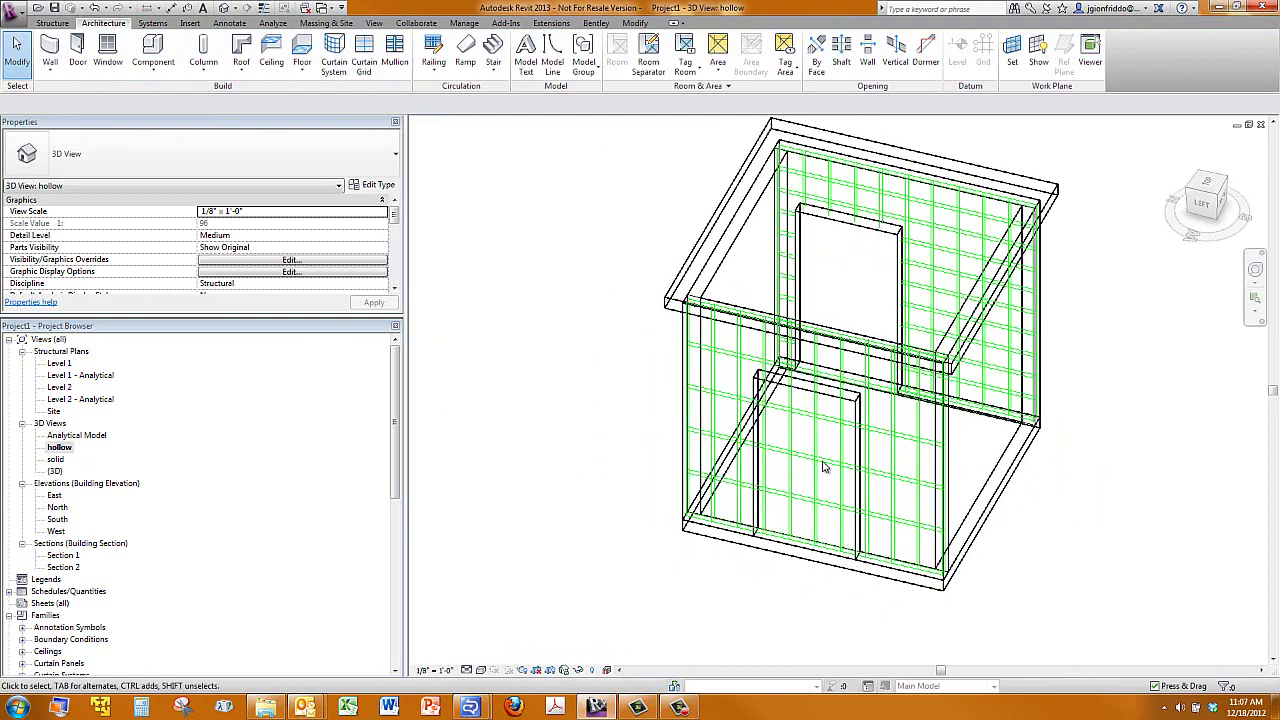
{"action": "middle_click_drag", "start_coordinate": [803, 457], "coordinate": [823, 581], "text": "shift"}
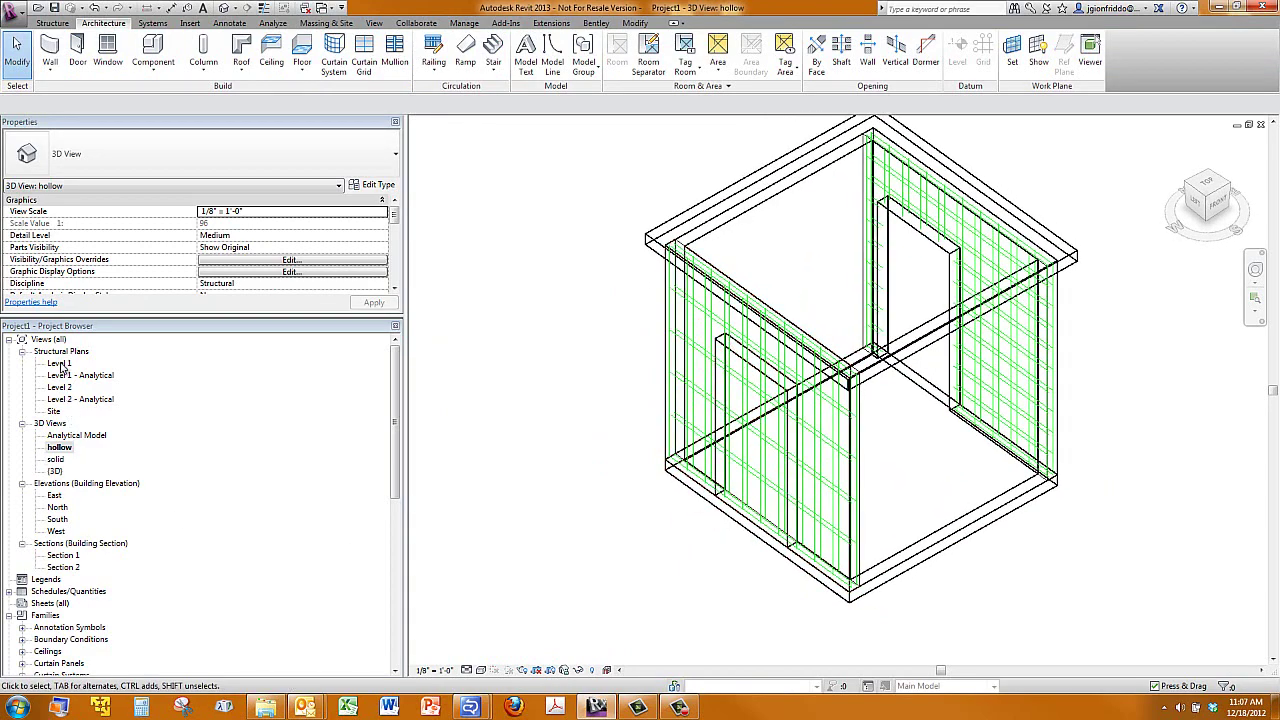
{"action": "double_click", "coordinate": [57, 531]}
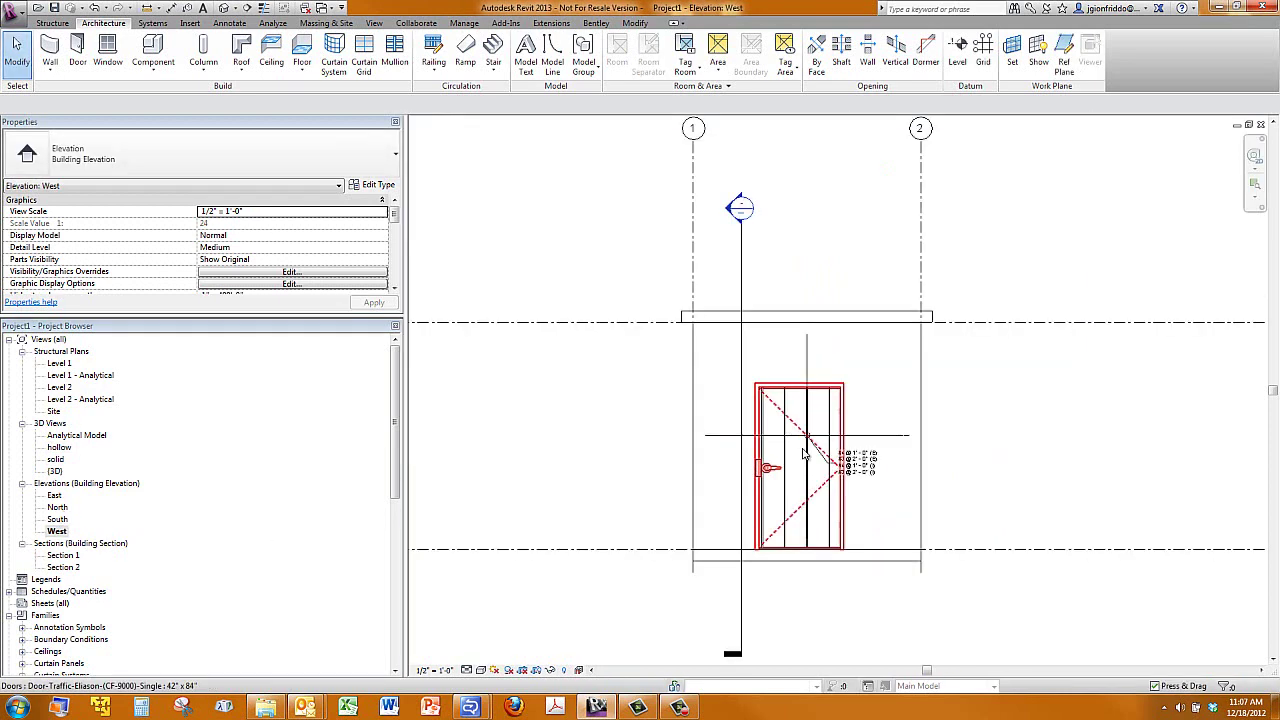
Step: Replace the west wall reinforcement's old boundary with the wall-and-door outline chain
{"action": "left_click", "coordinate": [922, 355]}
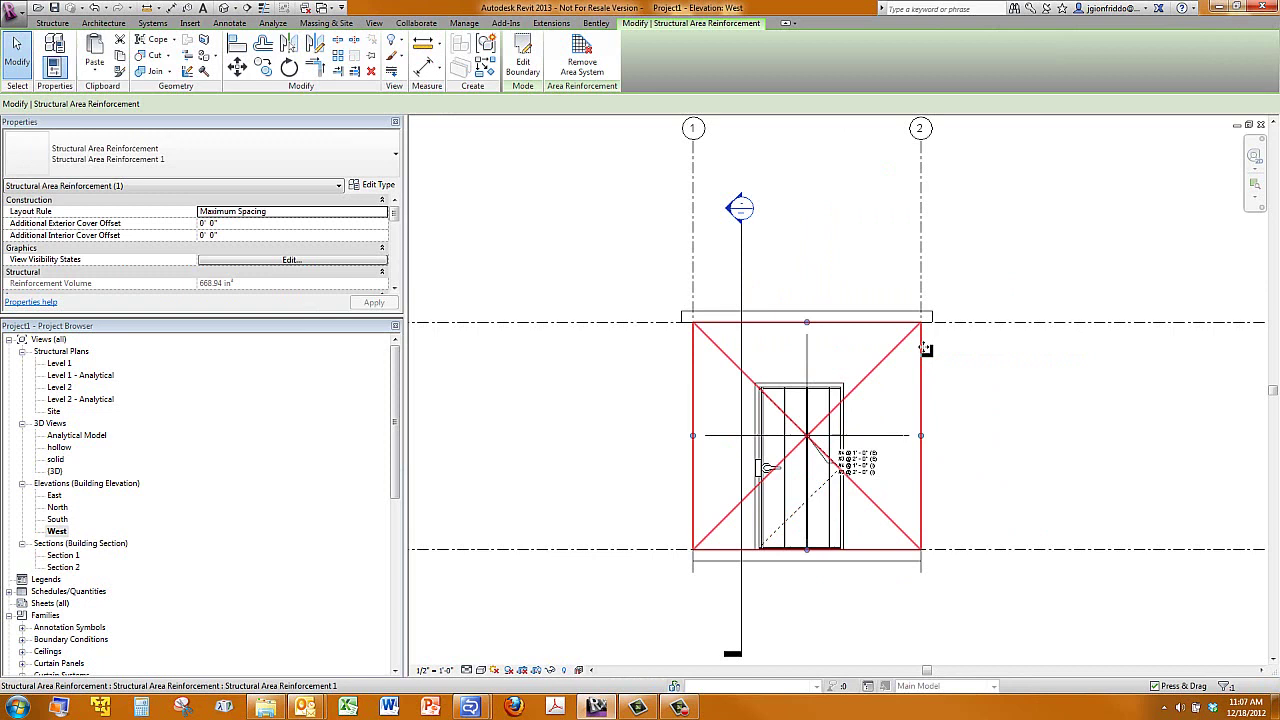
{"action": "left_click", "coordinate": [524, 60]}
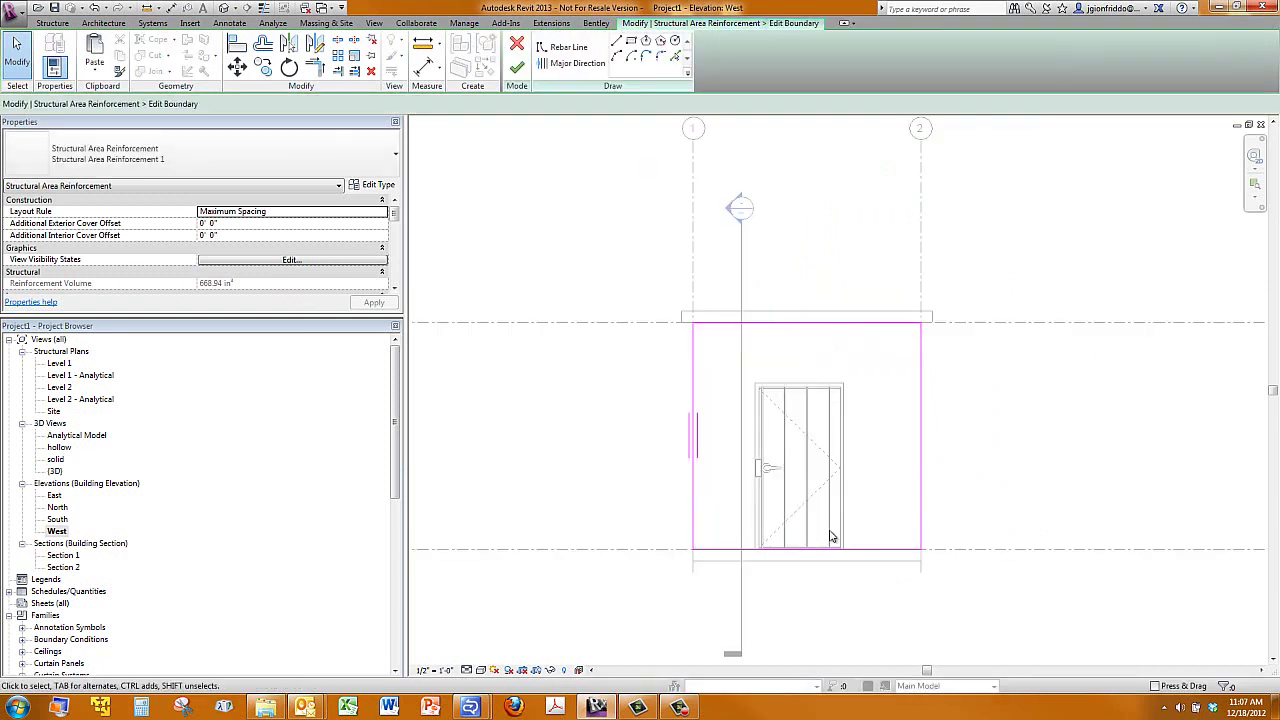
{"action": "scroll", "coordinate": [834, 545], "scroll_direction": "up", "scroll_amount": 3}
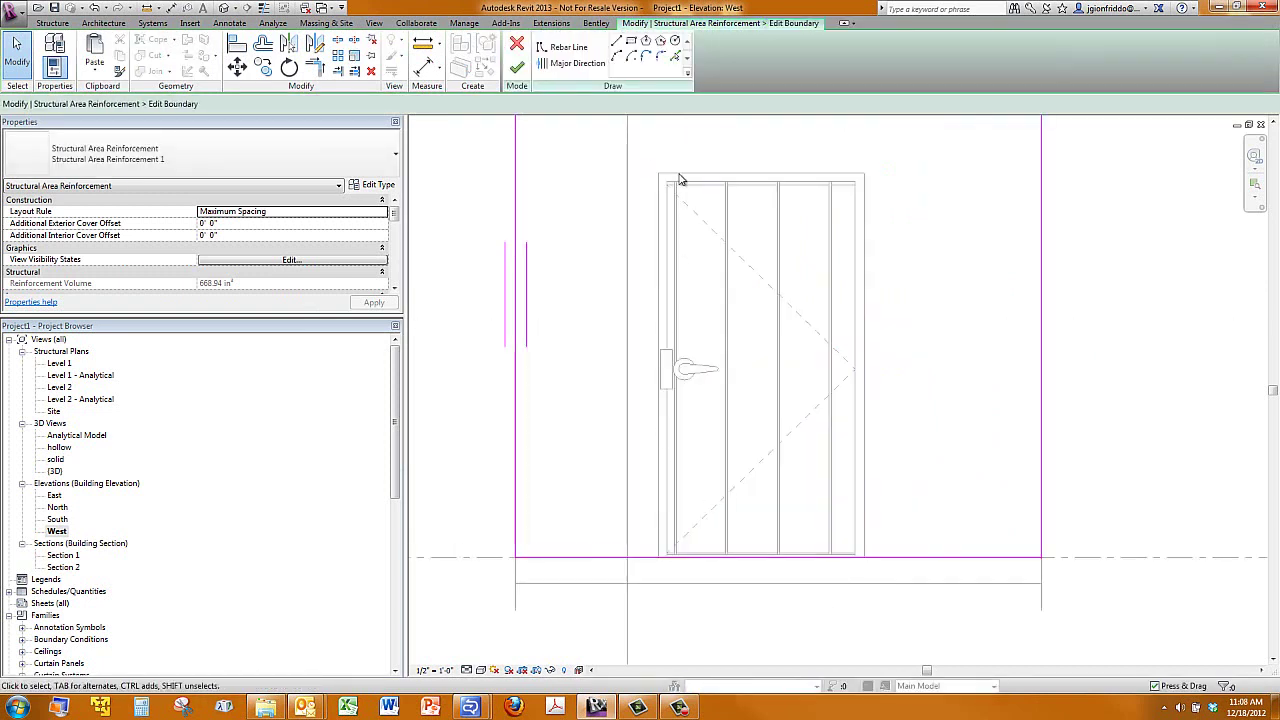
{"action": "scroll", "coordinate": [705, 210], "scroll_direction": "down", "scroll_amount": 3}
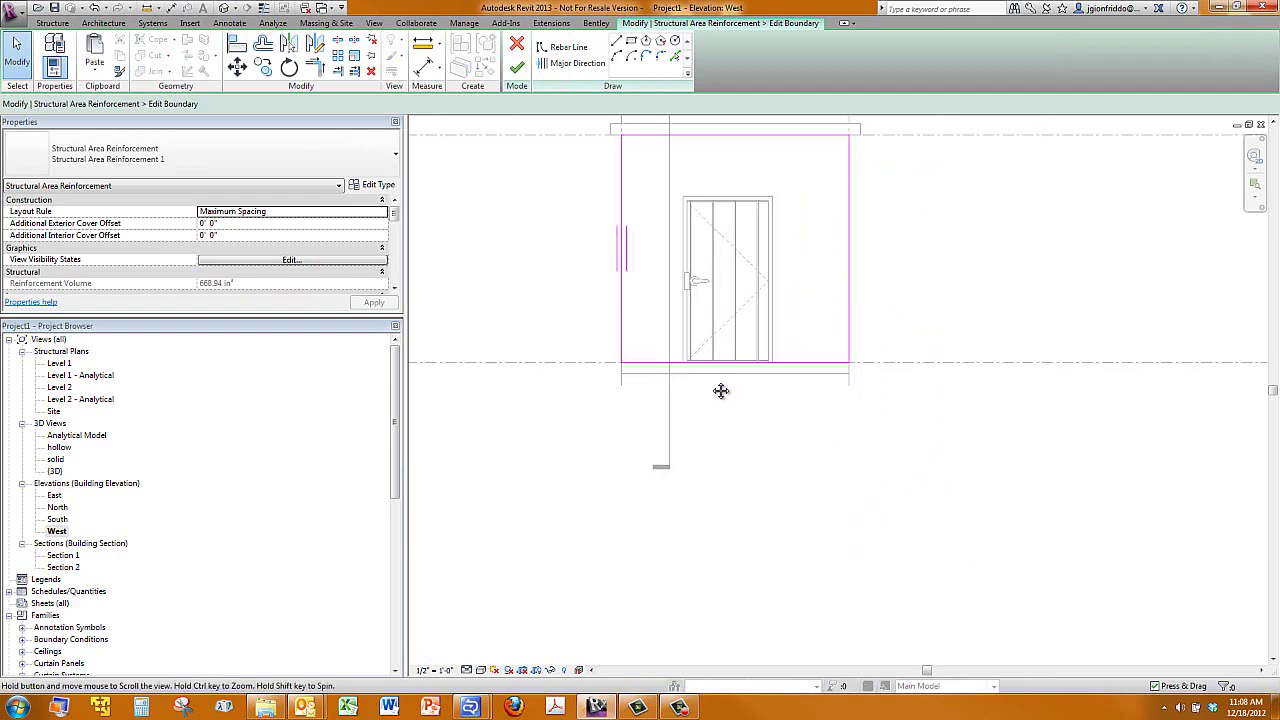
{"action": "middle_click_drag", "start_coordinate": [721, 390], "coordinate": [715, 450]}
{"action": "left_click_drag", "start_coordinate": [556, 140], "coordinate": [942, 470]}
{"action": "key", "text": "Delete"}
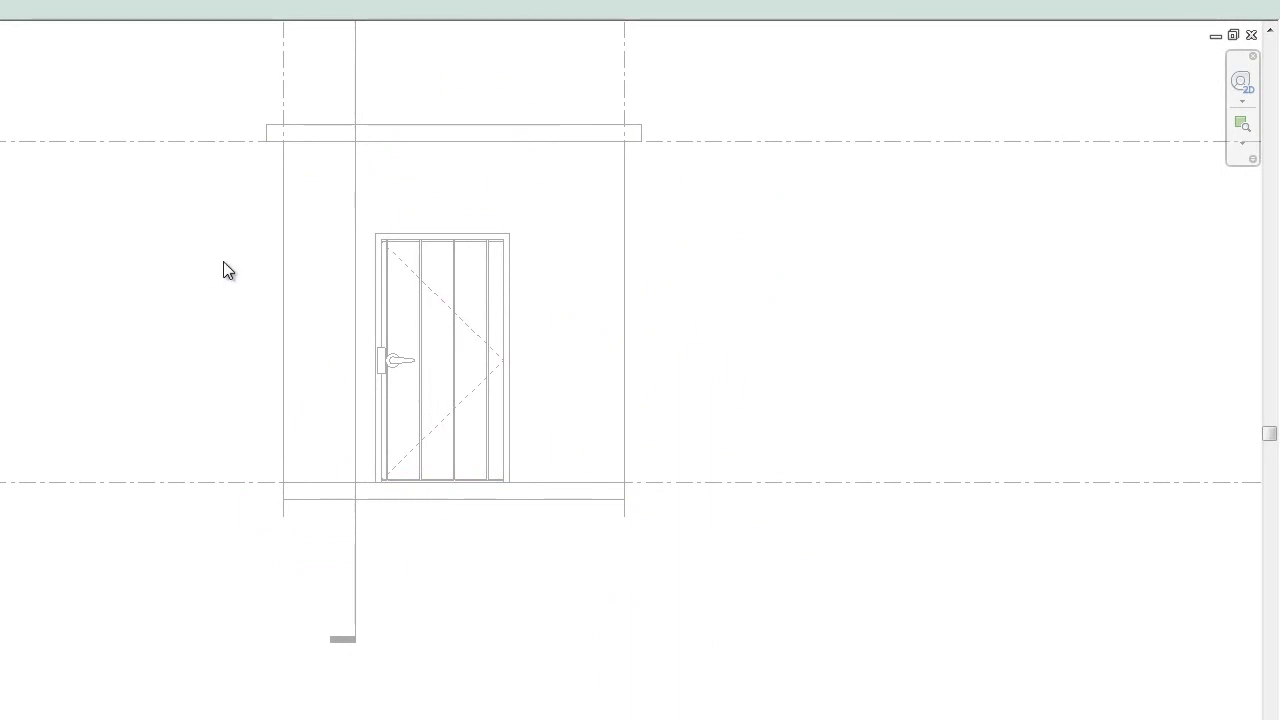
{"action": "left_click", "coordinate": [284, 270]}
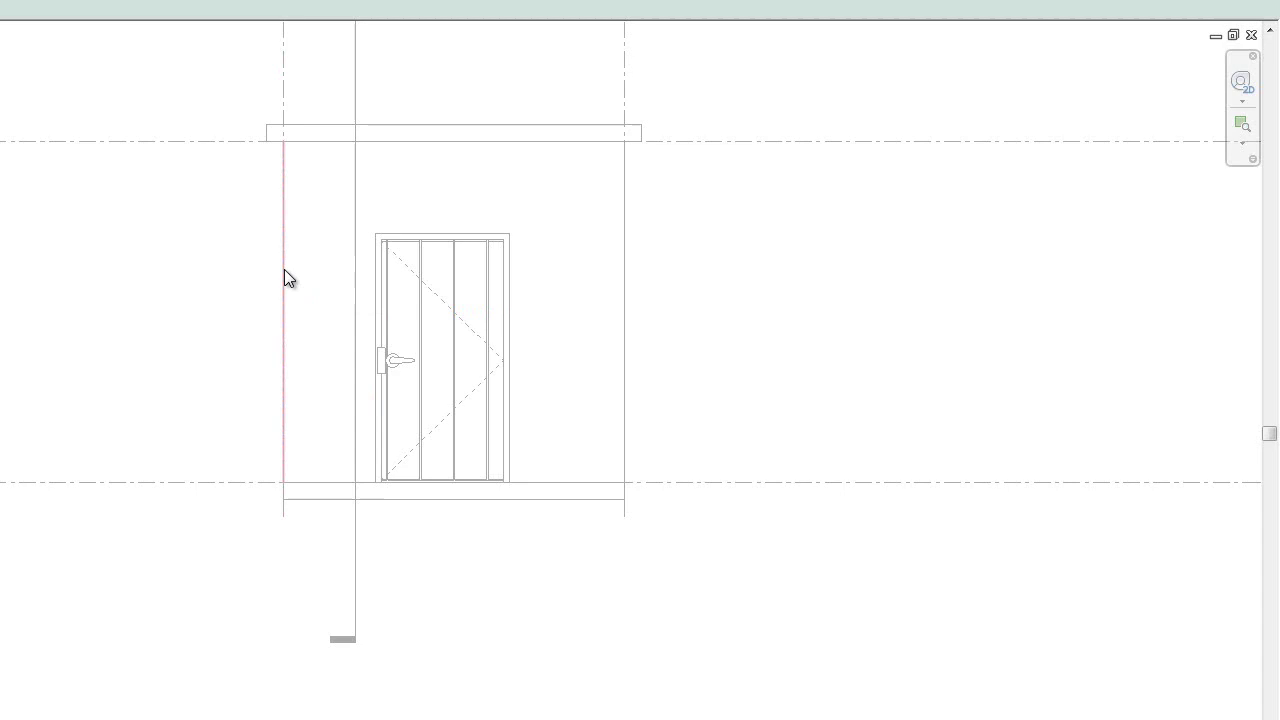
{"action": "key", "text": "Tab"}
{"action": "left_click", "coordinate": [284, 269]}
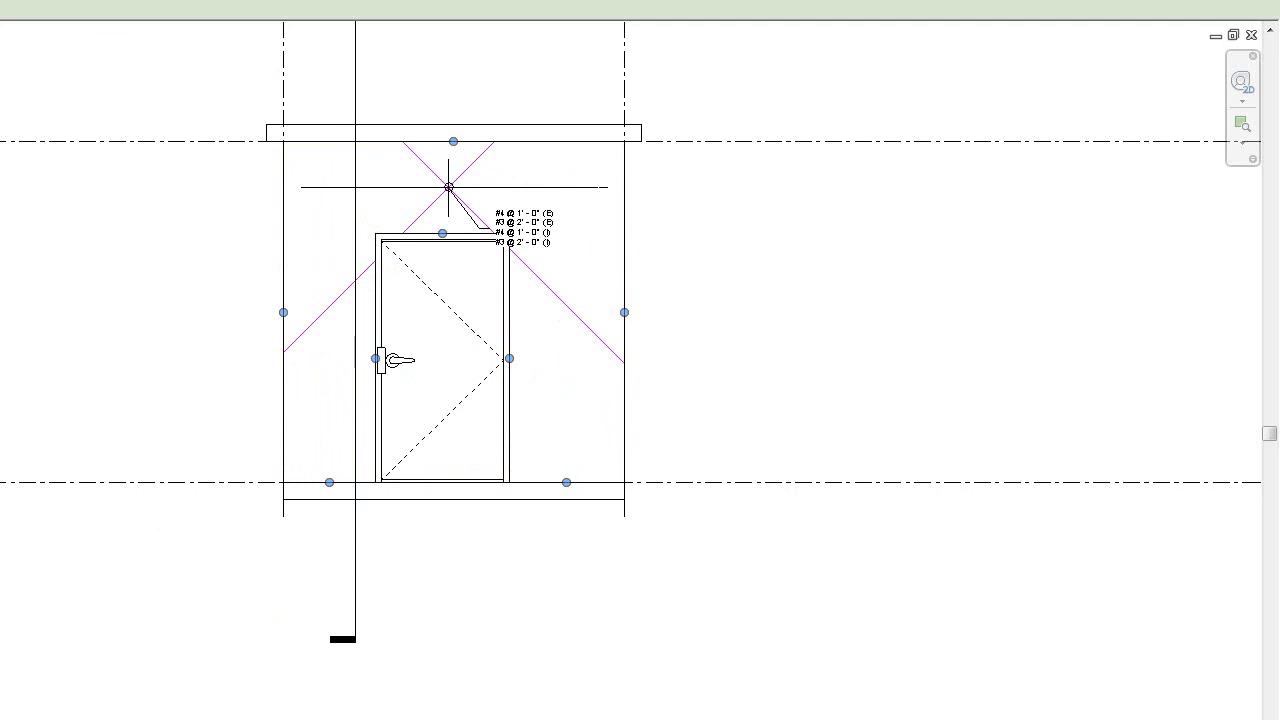
Step: Shift the west wall's door slightly to the right
{"action": "left_click", "coordinate": [511, 425]}
{"action": "left_click_drag", "start_coordinate": [550, 421], "coordinate": [557, 421]}
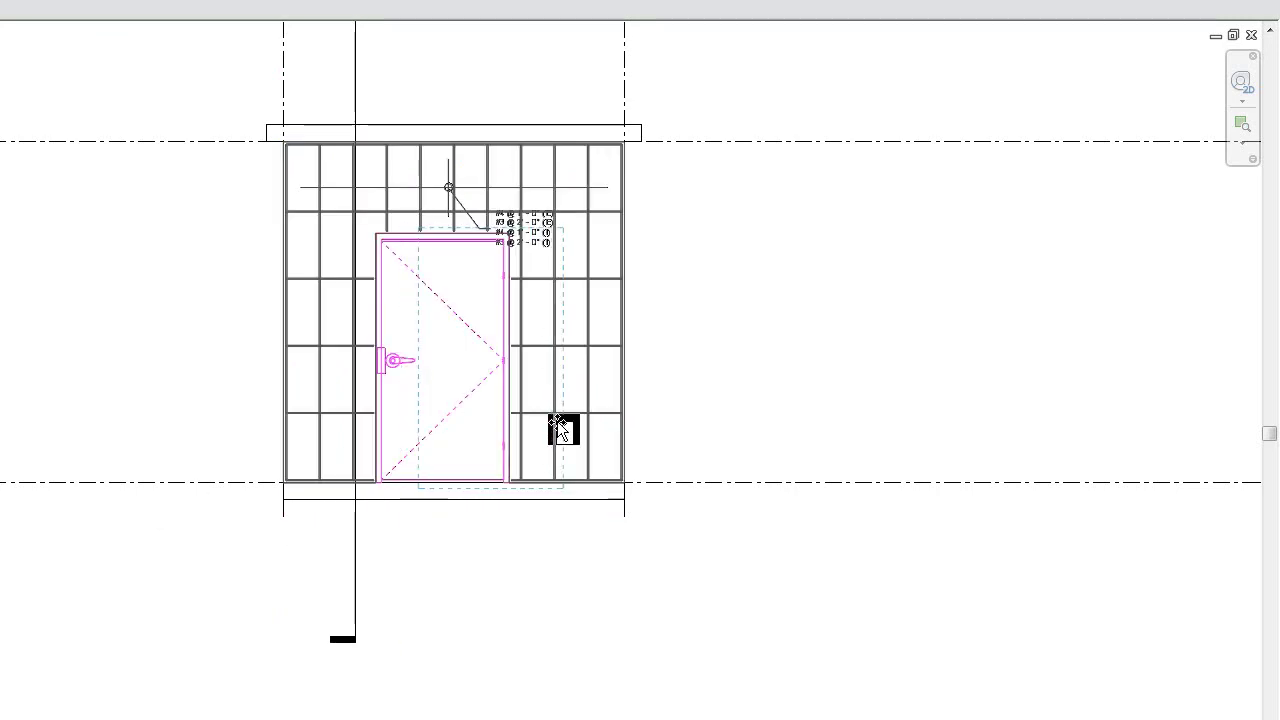
{"action": "left_click", "coordinate": [137, 306]}
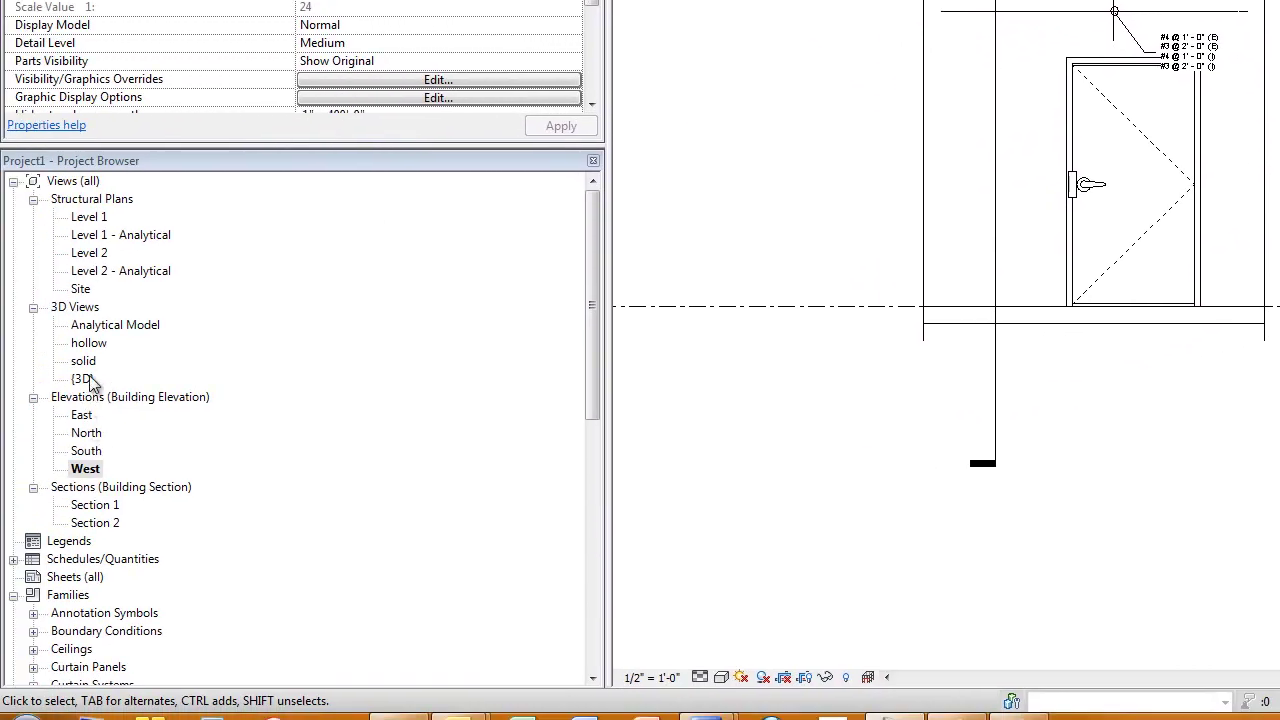
Step: Switch to the hollow 3D view to check the west wall's rebar clearing its door opening
{"action": "double_click", "coordinate": [90, 345]}
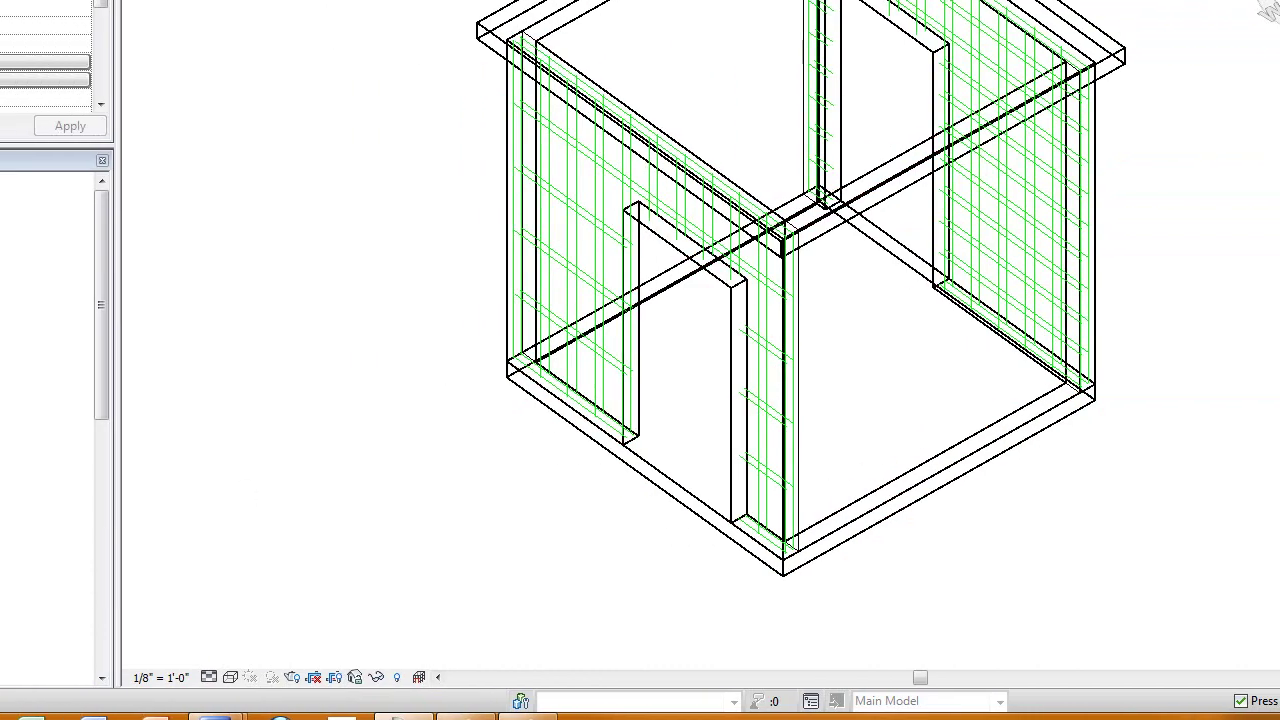
Step: Reinforce the Level 1 slab within the four walls with #4 @ 1'-0" E.W. E.F., then view it in 3D
{"action": "double_click", "coordinate": [93, 217]}
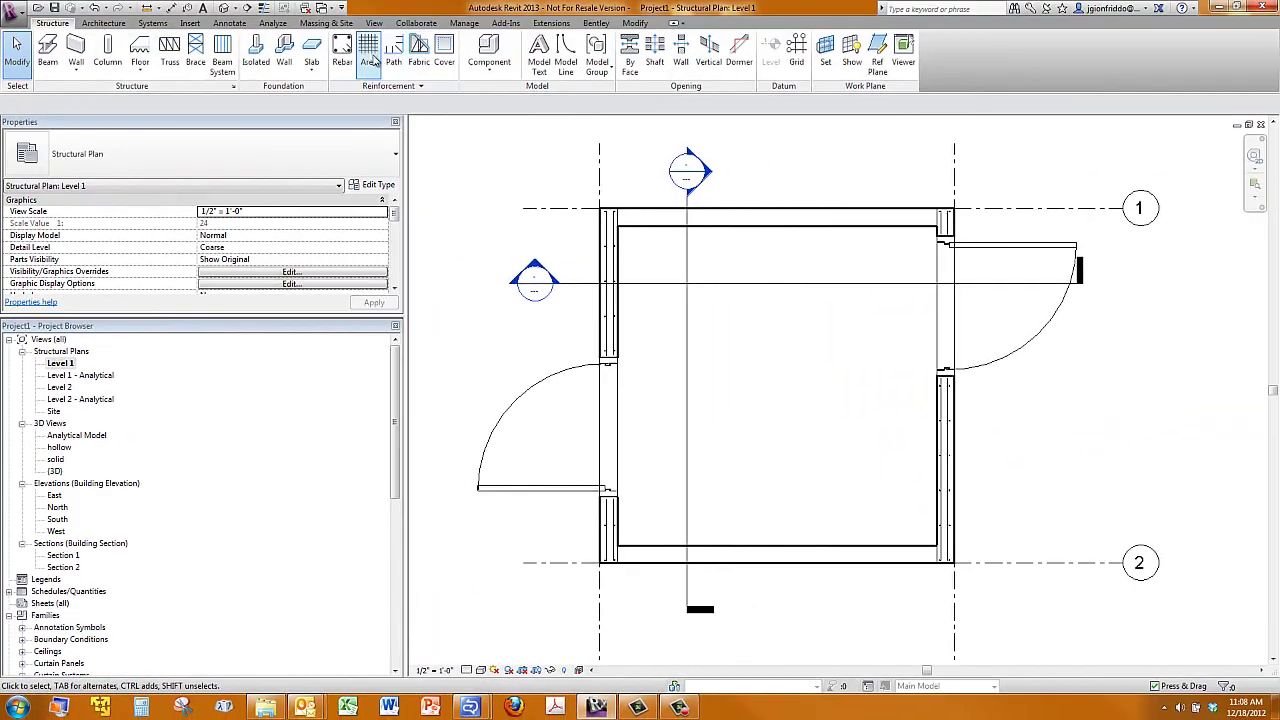
{"action": "left_click", "coordinate": [370, 58]}
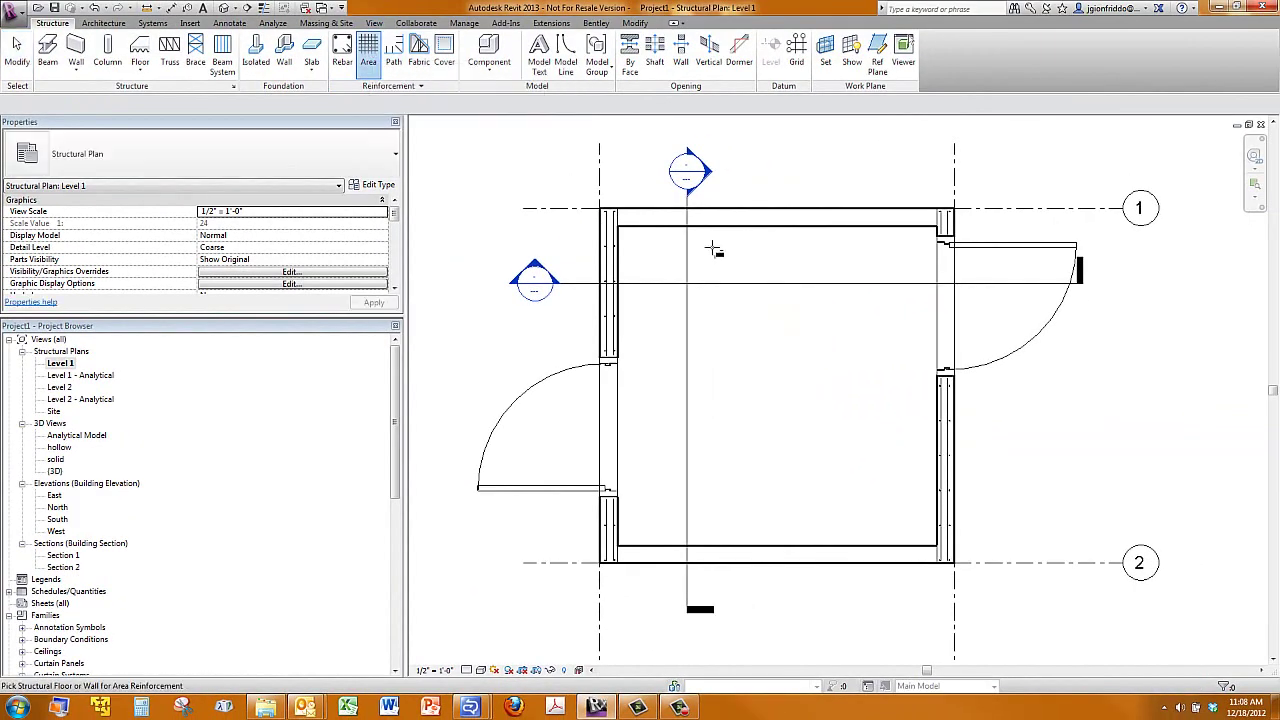
{"action": "key", "text": "Tab"}
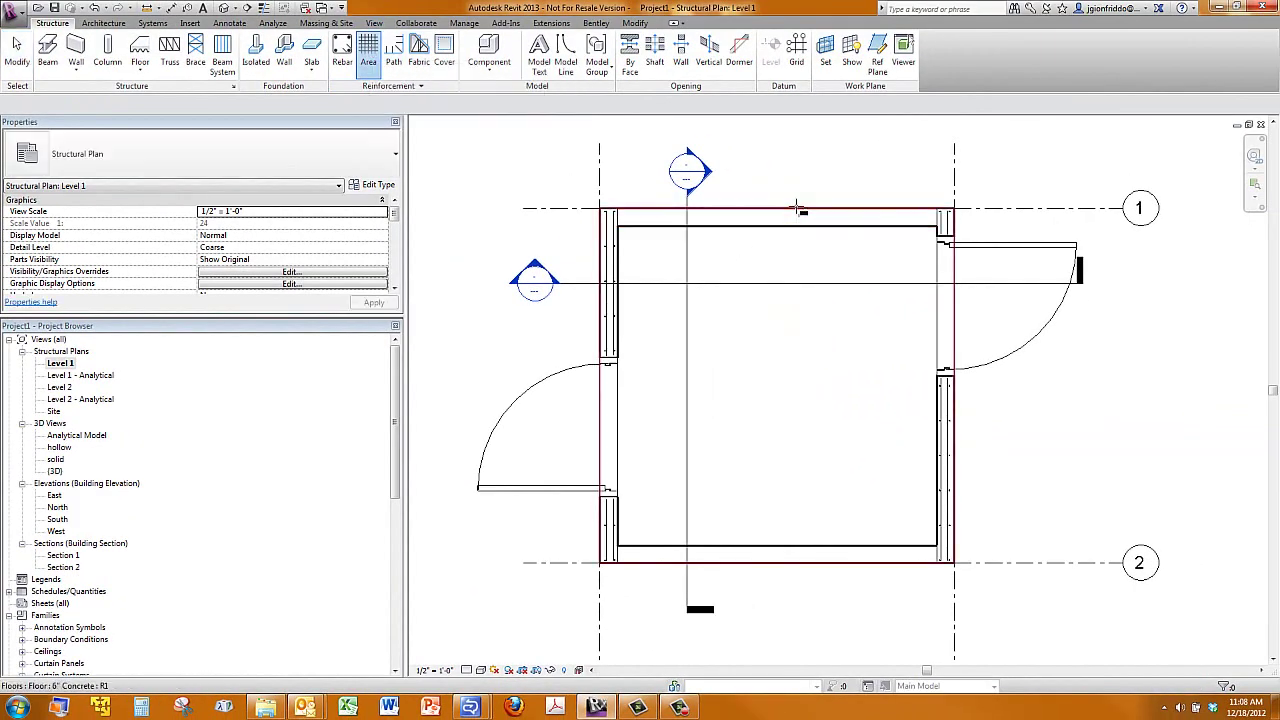
{"action": "left_click", "coordinate": [798, 210]}
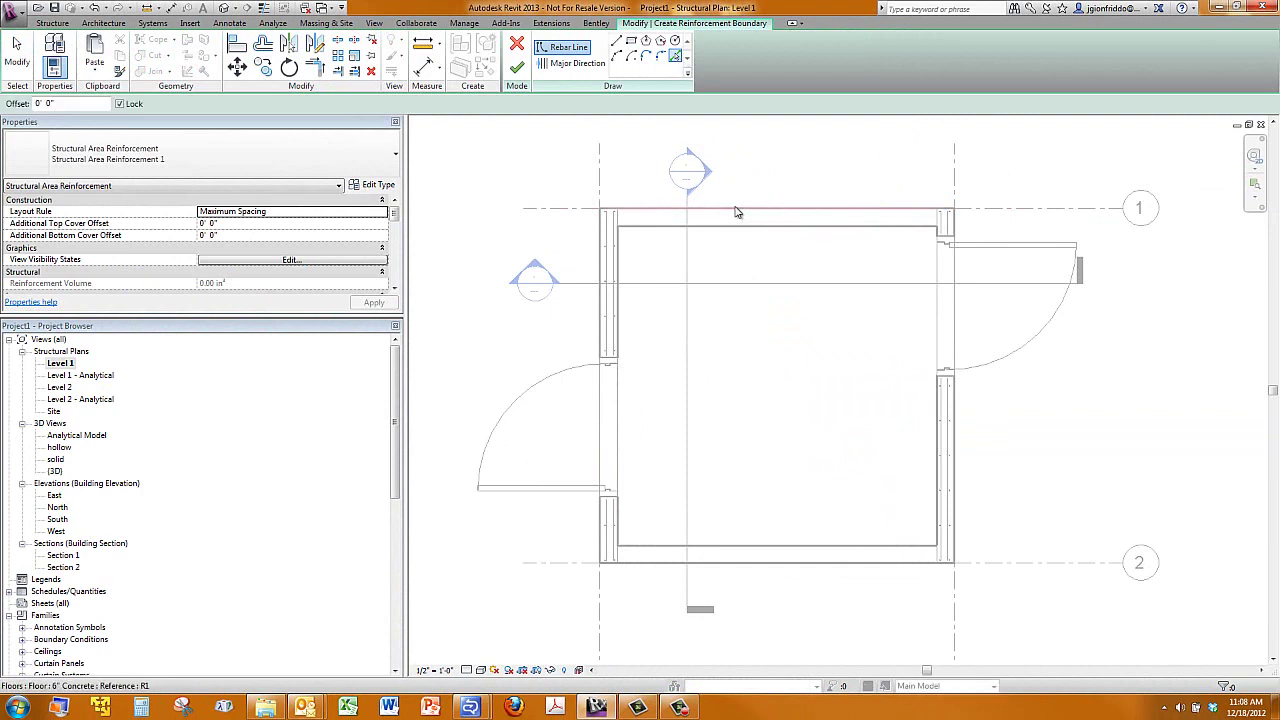
{"action": "key", "text": "Tab"}
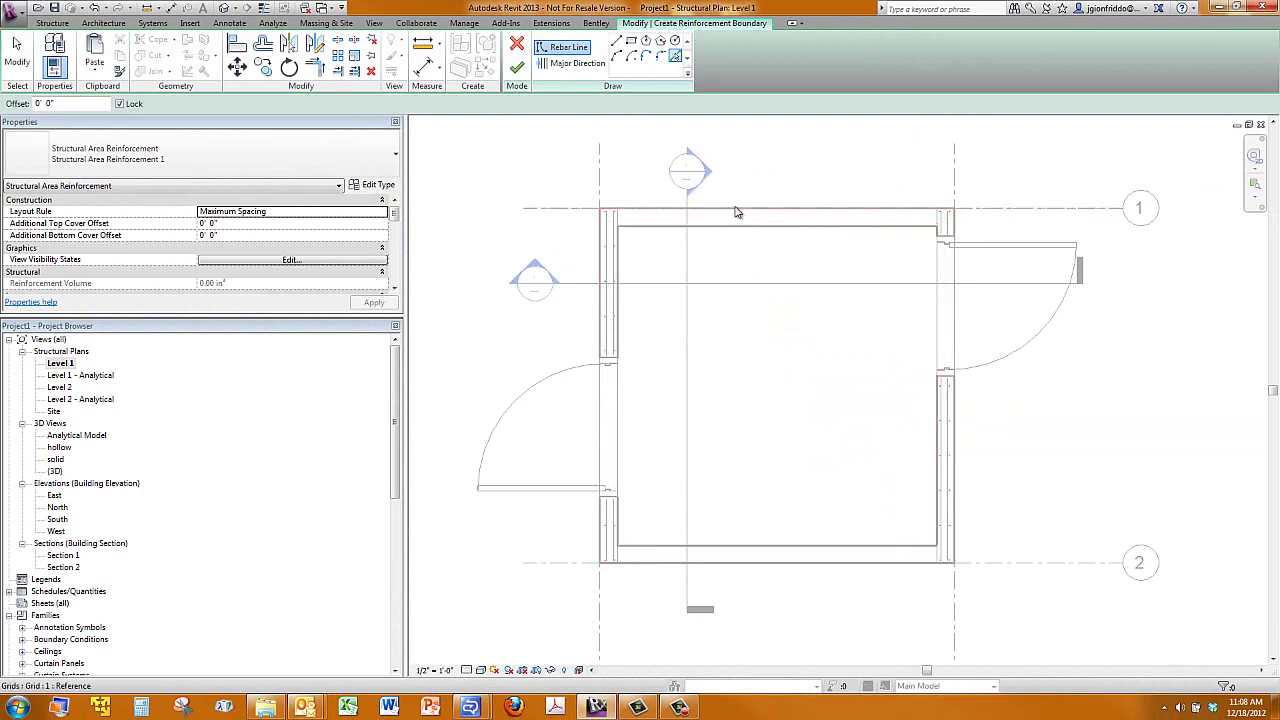
{"action": "left_click", "coordinate": [735, 212]}
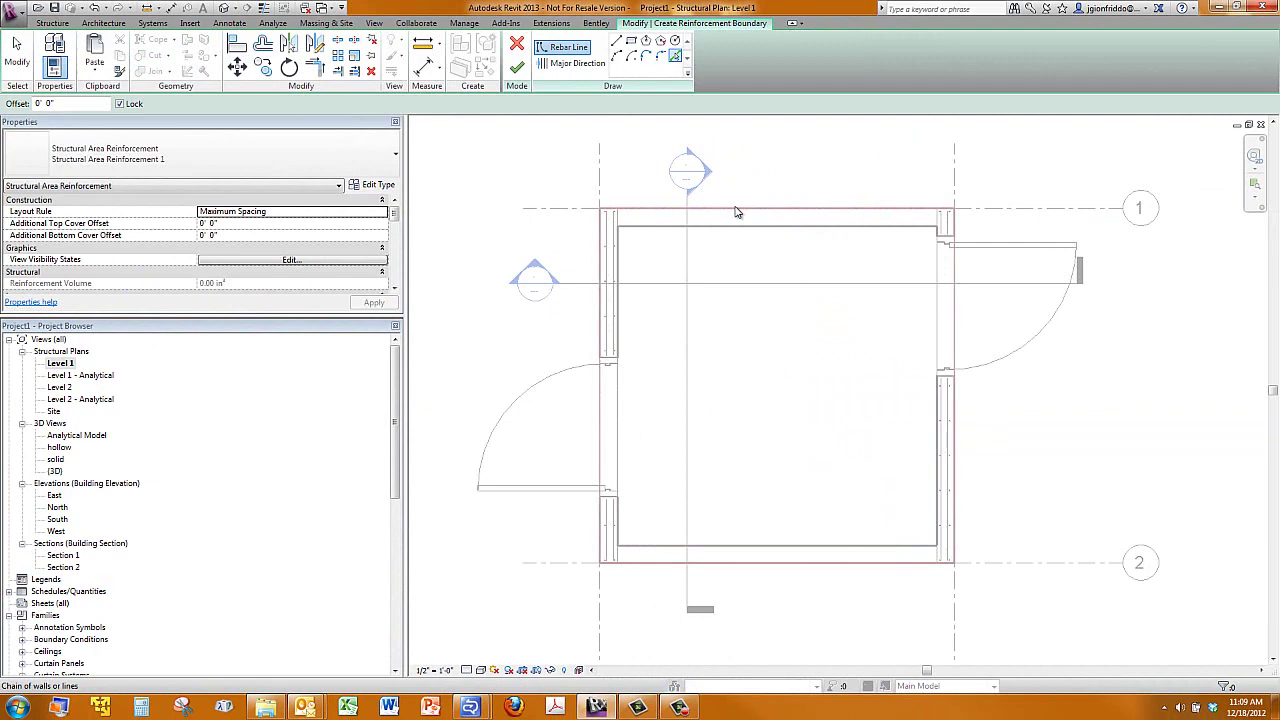
{"action": "left_click", "coordinate": [516, 67]}
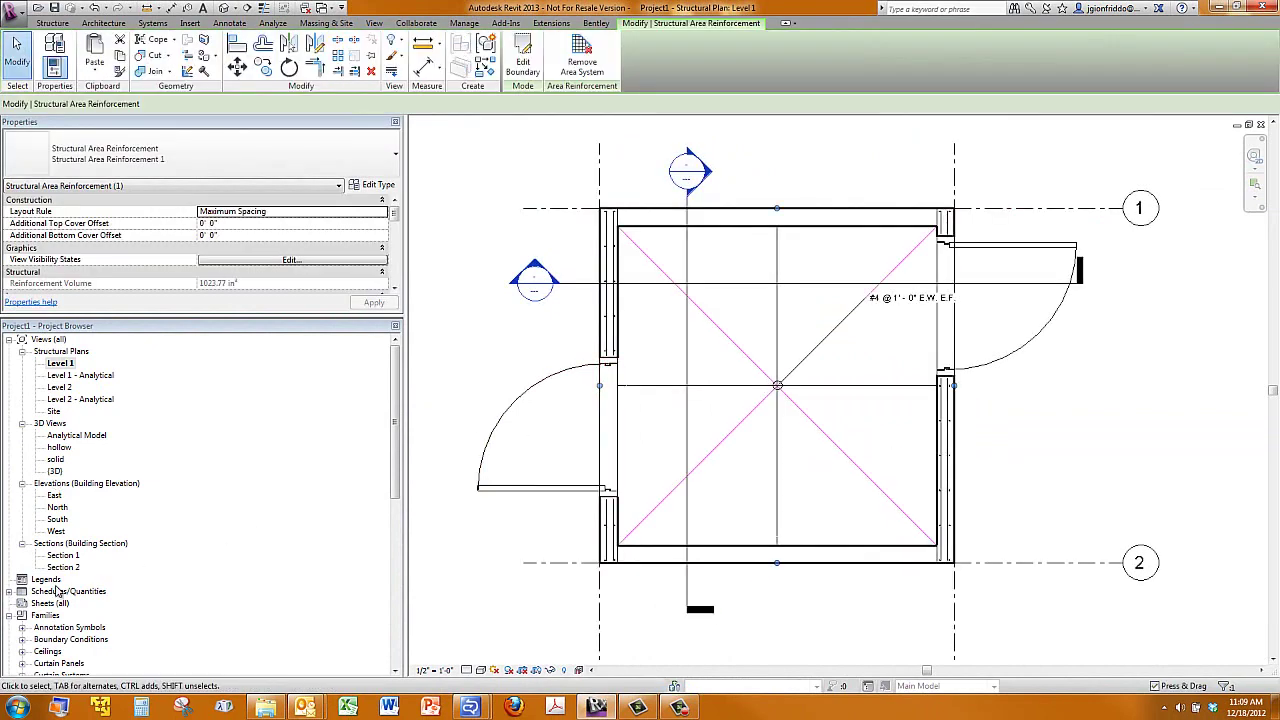
{"action": "double_click", "coordinate": [59, 448]}
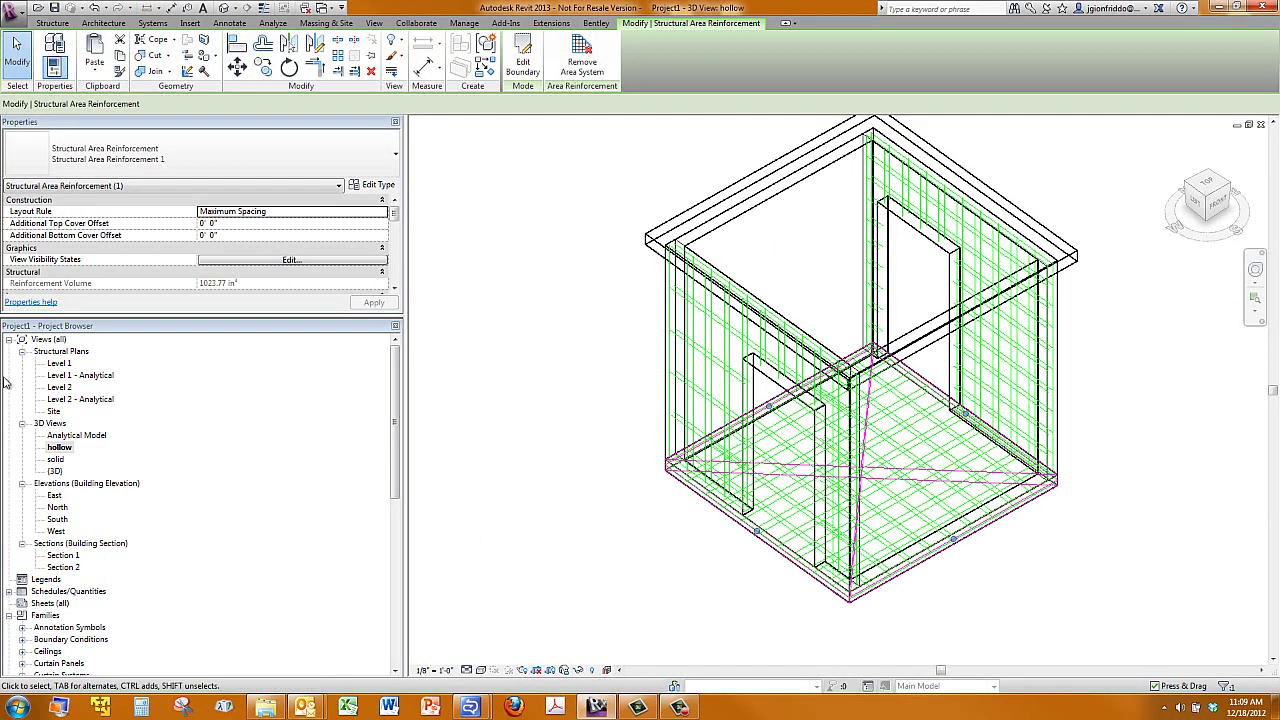
Step: Sketch a rectangular shaft opening boundary on the Level 1 plan
{"action": "double_click", "coordinate": [60, 363]}
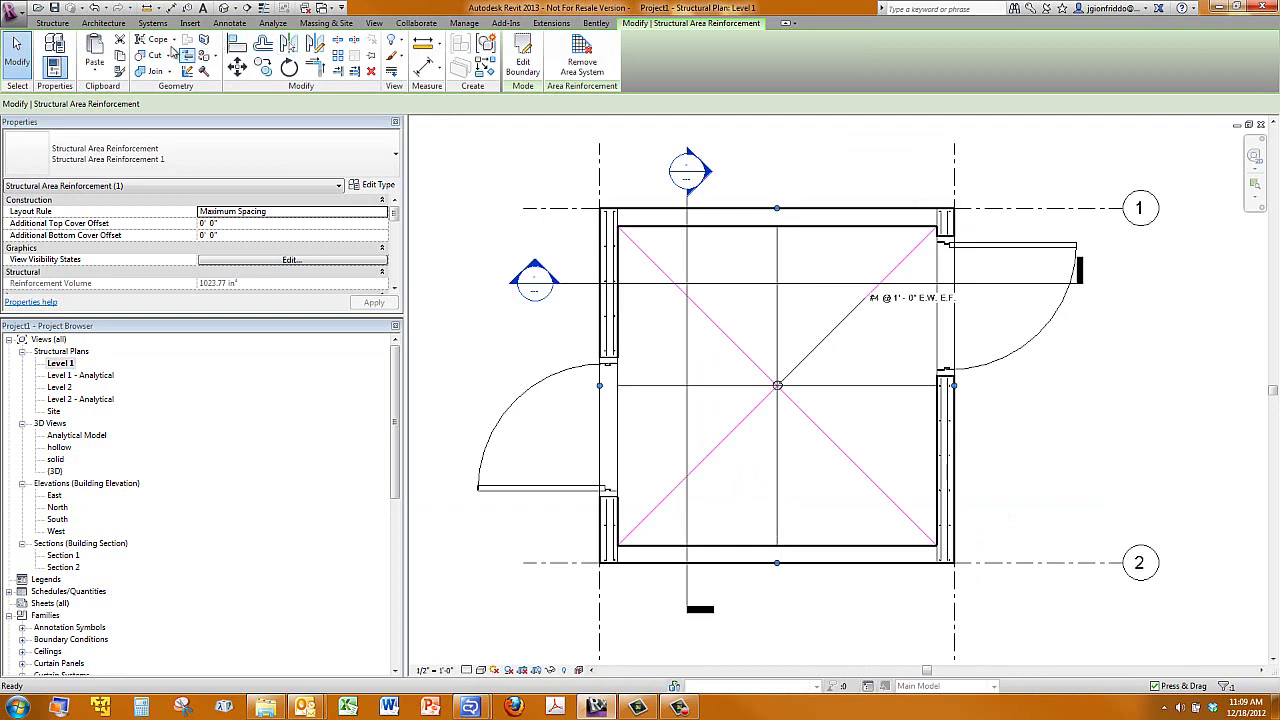
{"action": "left_click", "coordinate": [52, 23]}
{"action": "left_click", "coordinate": [654, 56]}
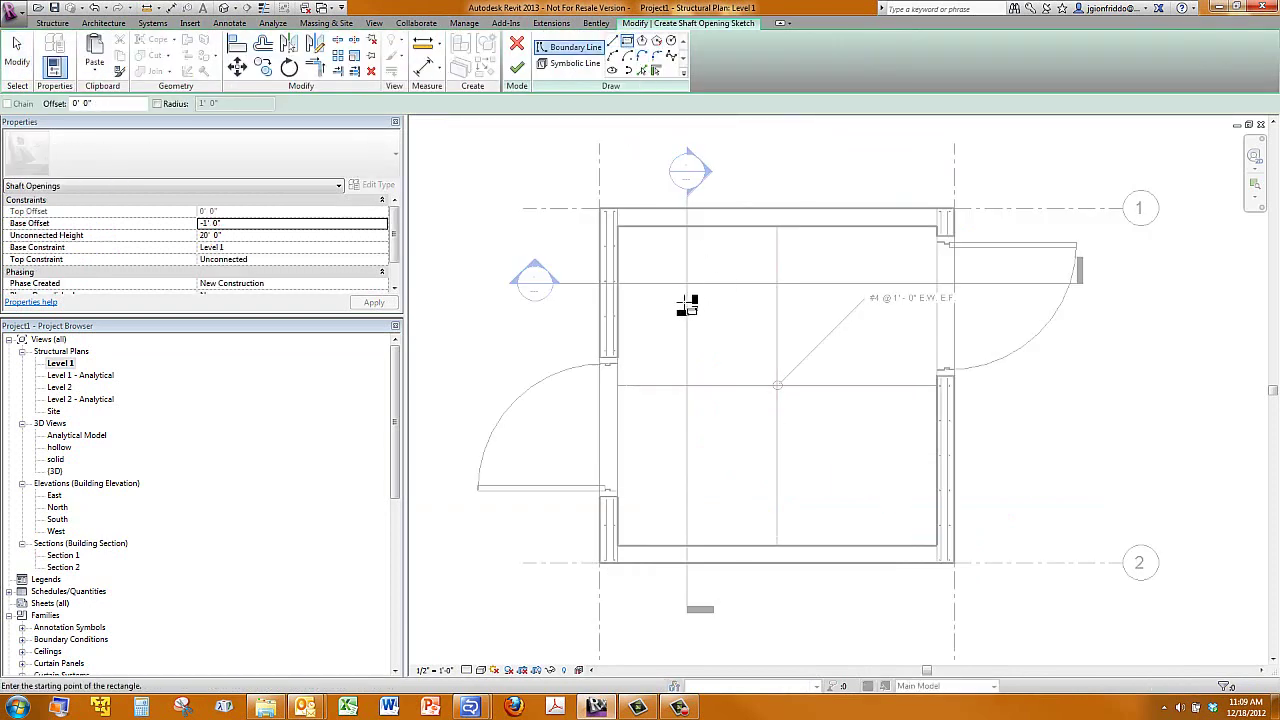
{"action": "left_click", "coordinate": [664, 271]}
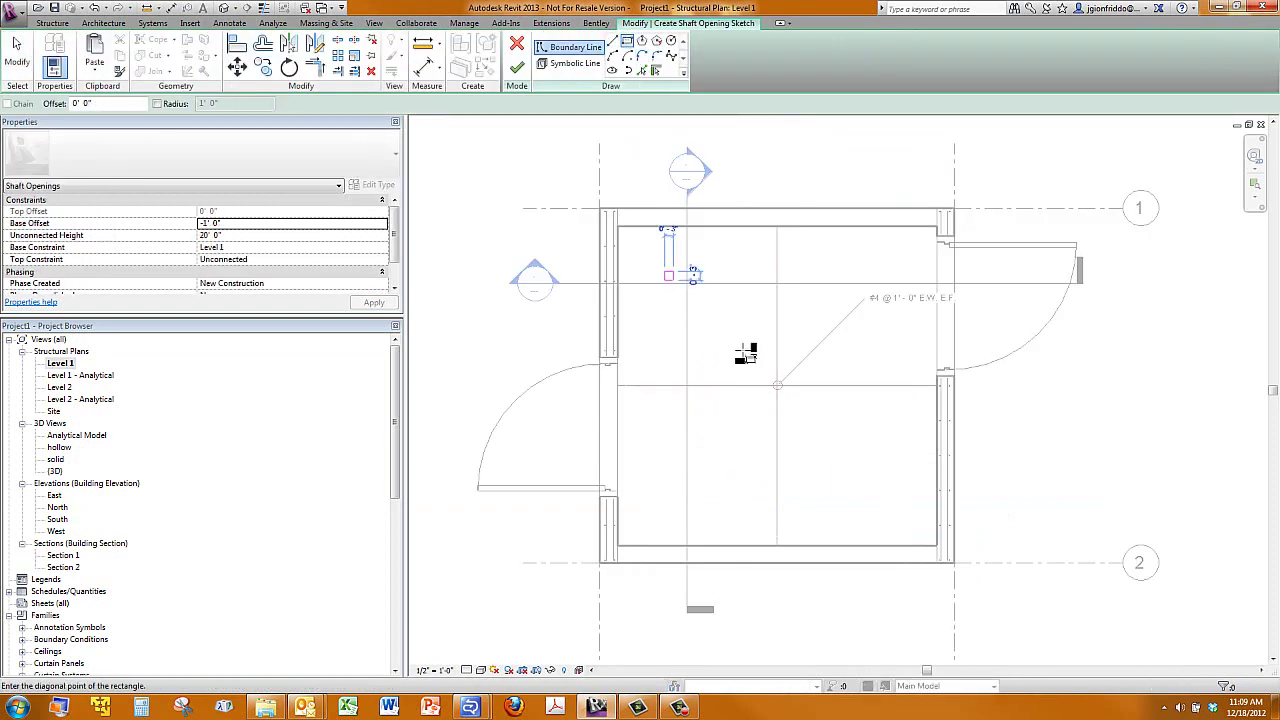
{"action": "left_click", "coordinate": [777, 414]}
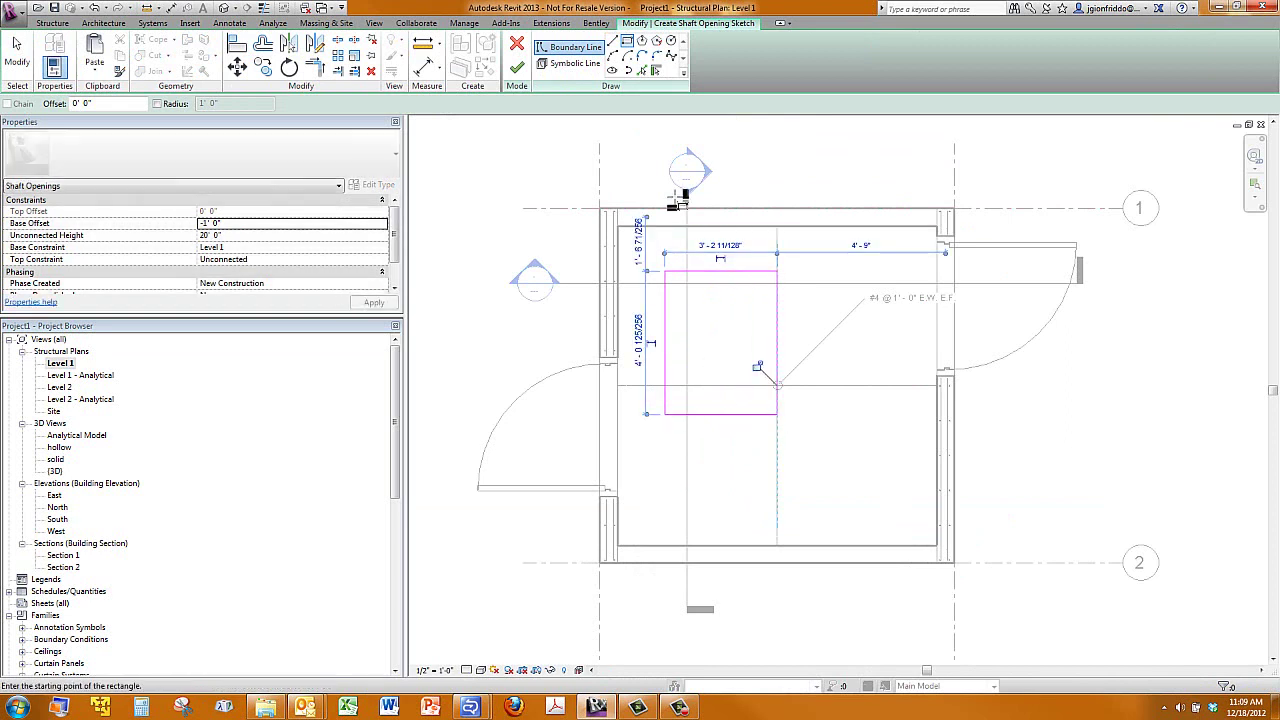
Step: Draw two diagonal symbolic lines across the rectangle to mark the shaft with an X
{"action": "left_click", "coordinate": [563, 64]}
{"action": "left_click", "coordinate": [665, 271]}
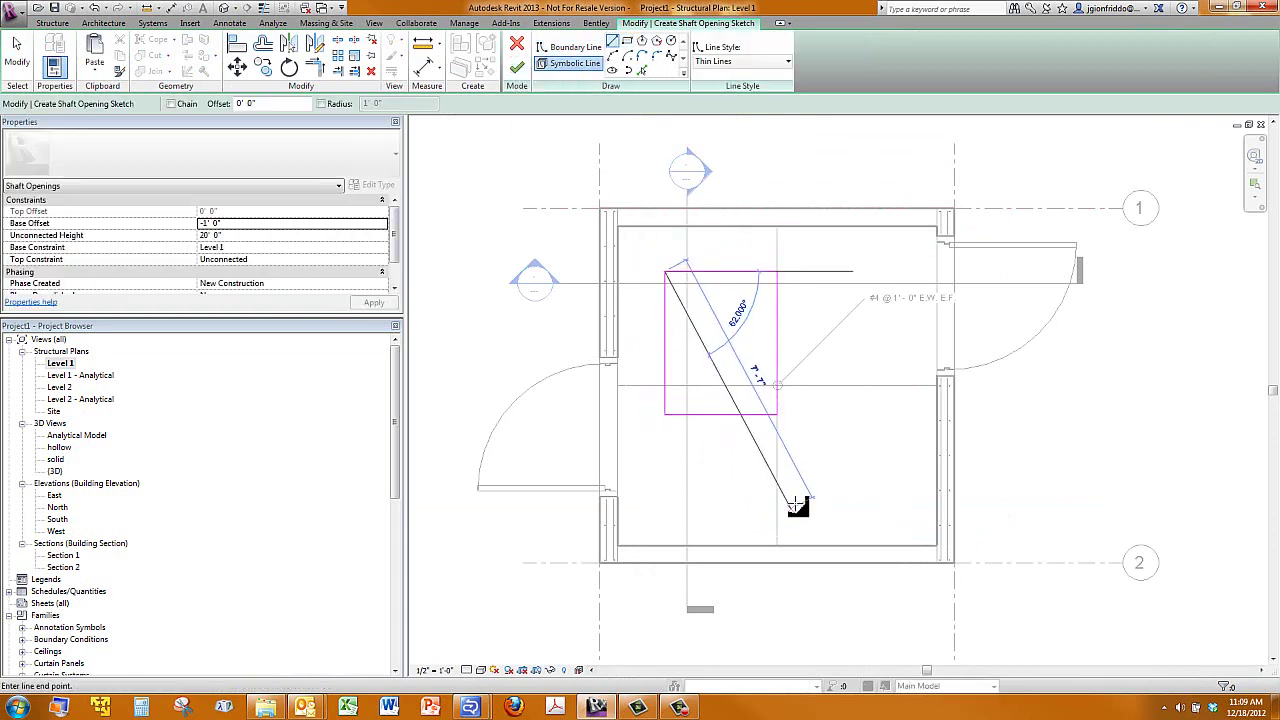
{"action": "left_click", "coordinate": [776, 414]}
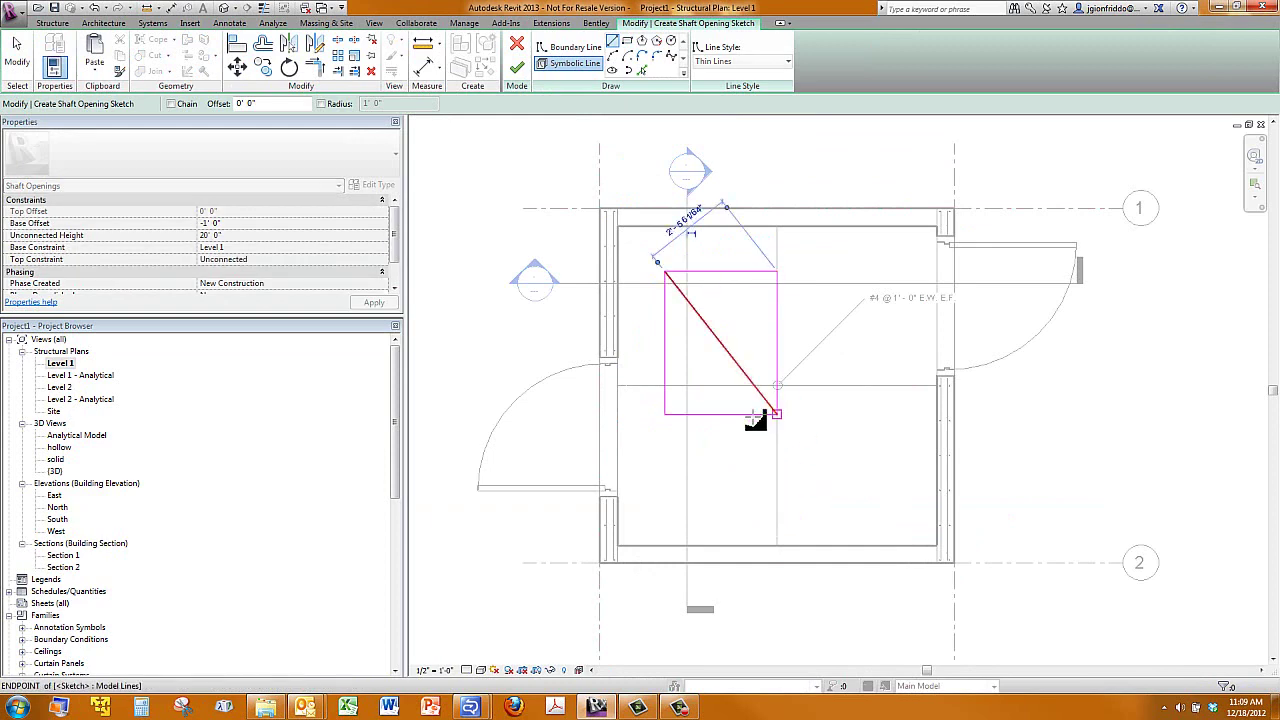
{"action": "left_click", "coordinate": [777, 414]}
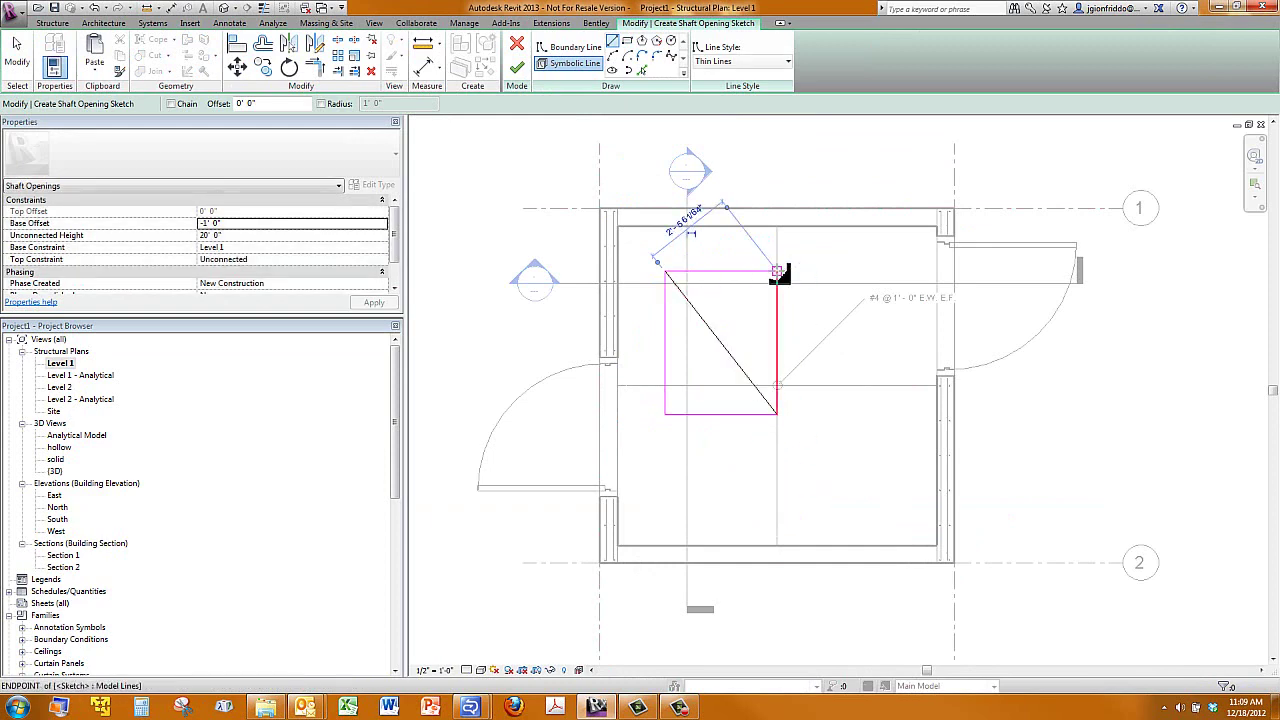
{"action": "left_click", "coordinate": [778, 272]}
{"action": "key", "text": "Escape"}
{"action": "key", "text": "e"}
{"action": "key", "text": "s"}
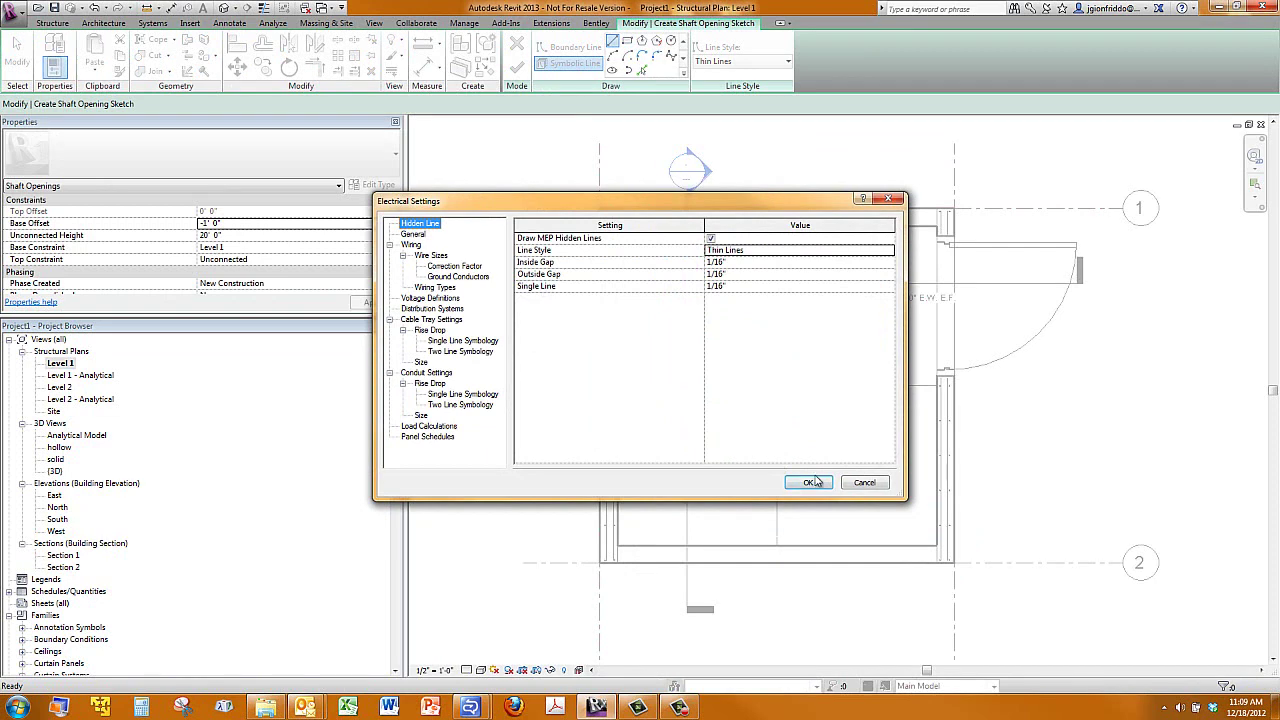
{"action": "left_click", "coordinate": [812, 482]}
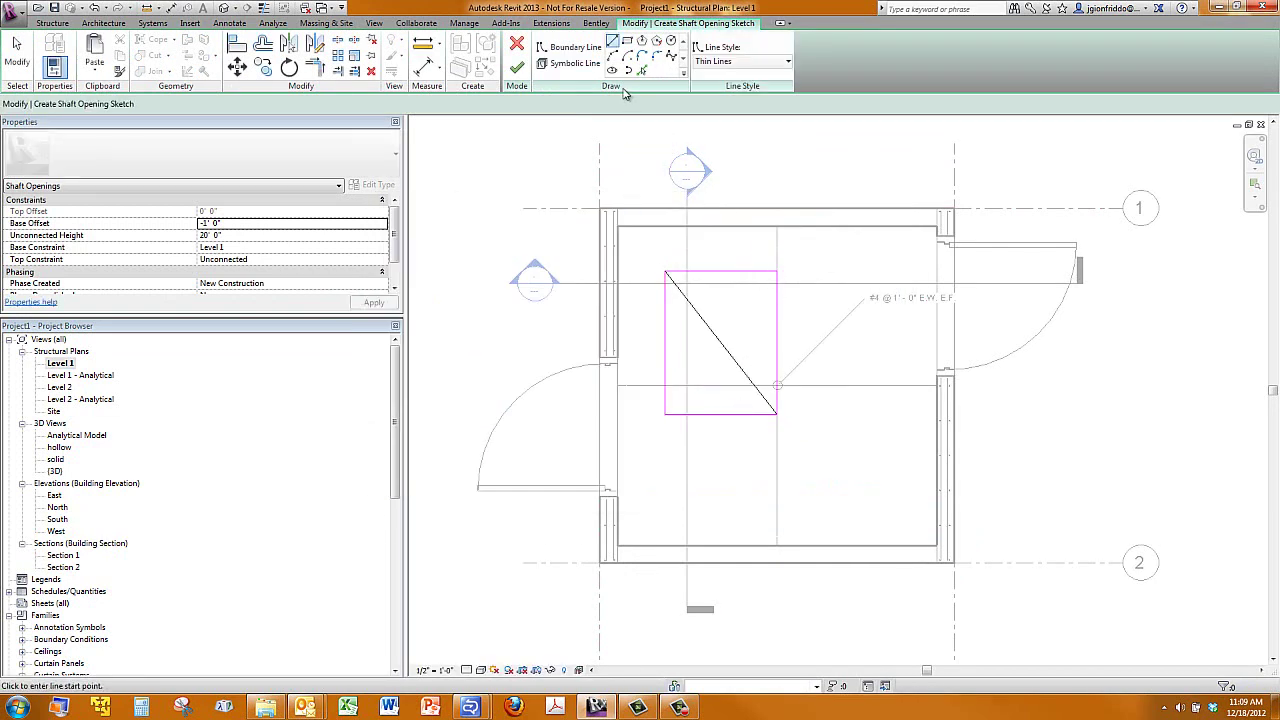
{"action": "left_click", "coordinate": [568, 63]}
{"action": "left_click", "coordinate": [777, 271]}
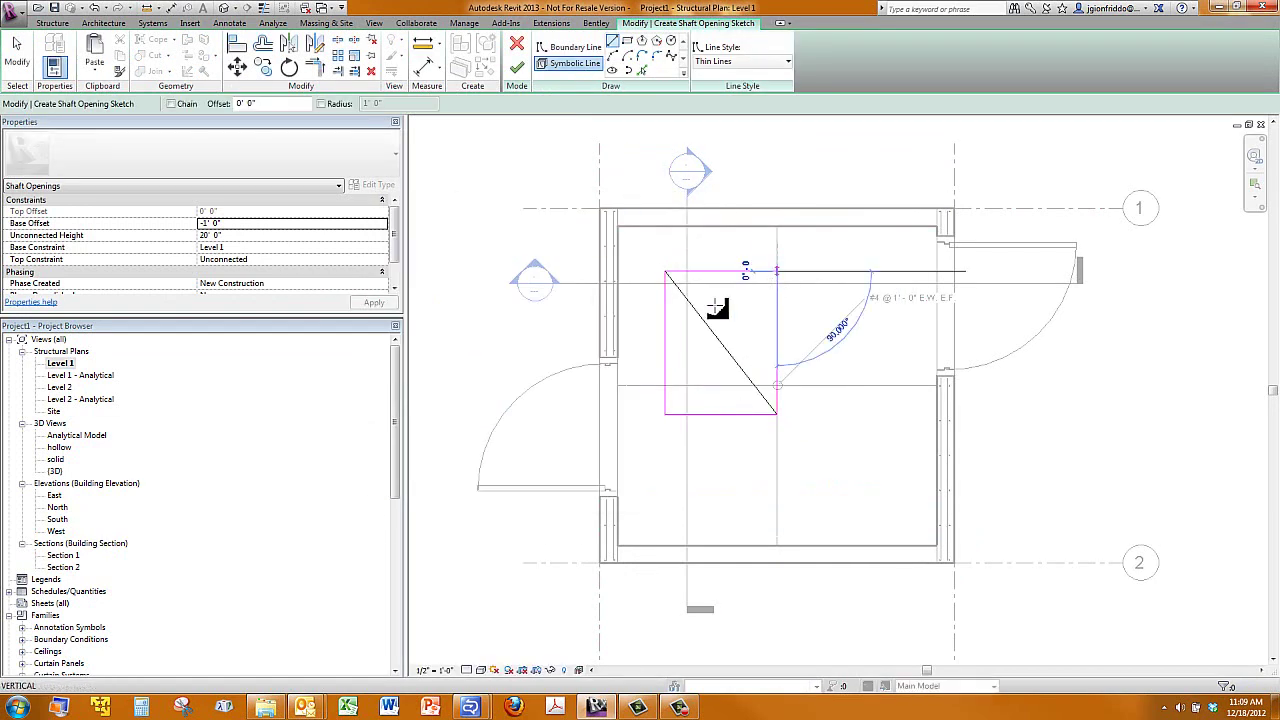
{"action": "left_click", "coordinate": [665, 413]}
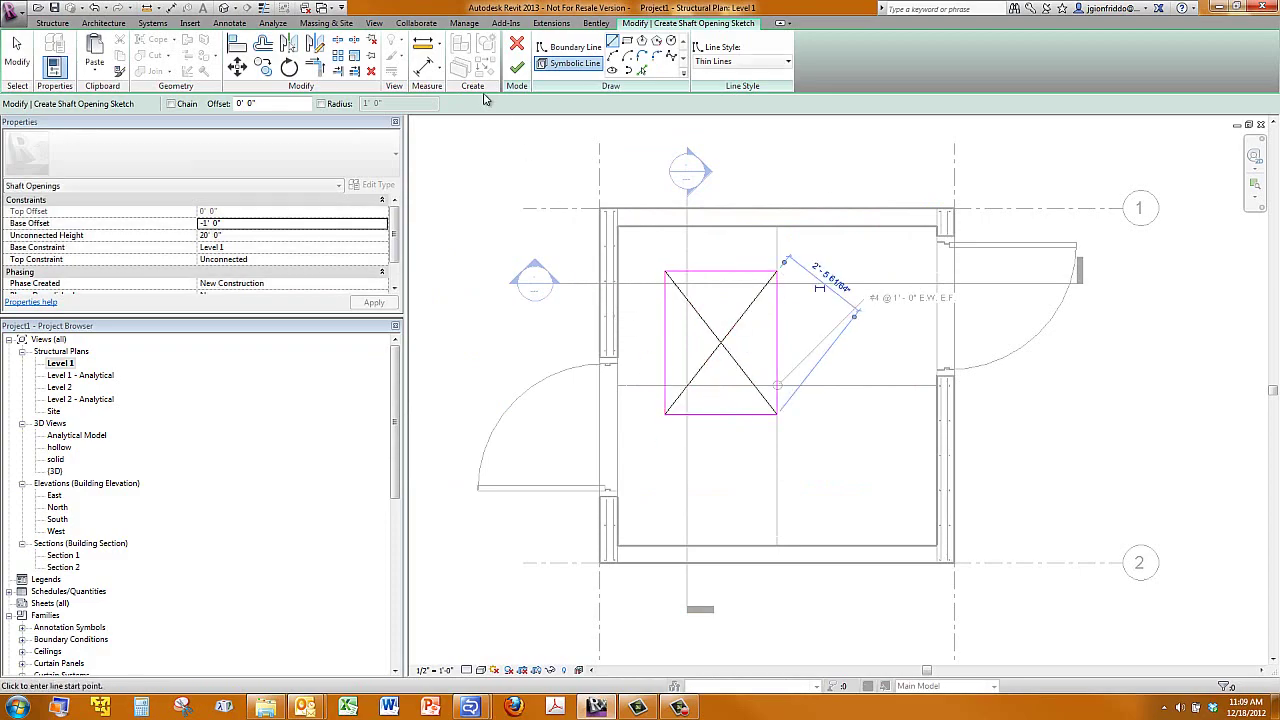
Step: Finish the shaft, then give it base offset -3' 0" and unconnected height 3' 0"
{"action": "left_click", "coordinate": [516, 67]}
{"action": "left_click", "coordinate": [705, 325]}
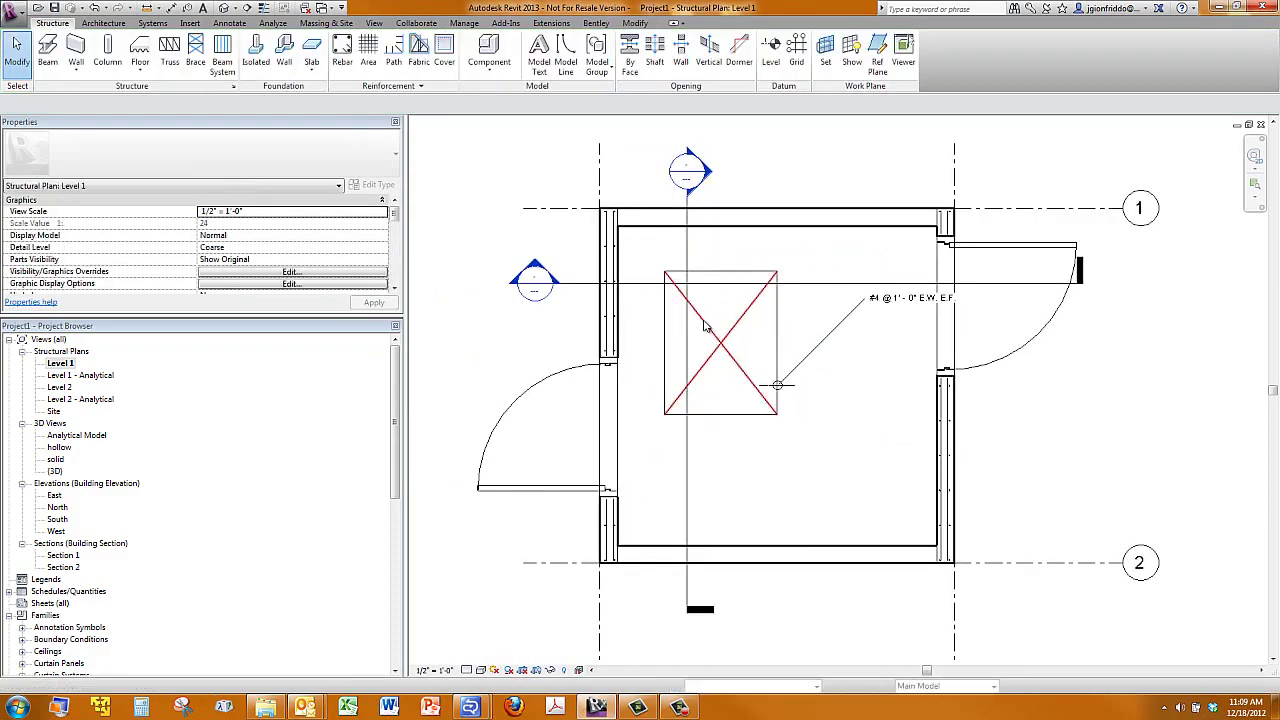
{"action": "left_click", "coordinate": [705, 325]}
{"action": "left_click", "coordinate": [240, 225]}
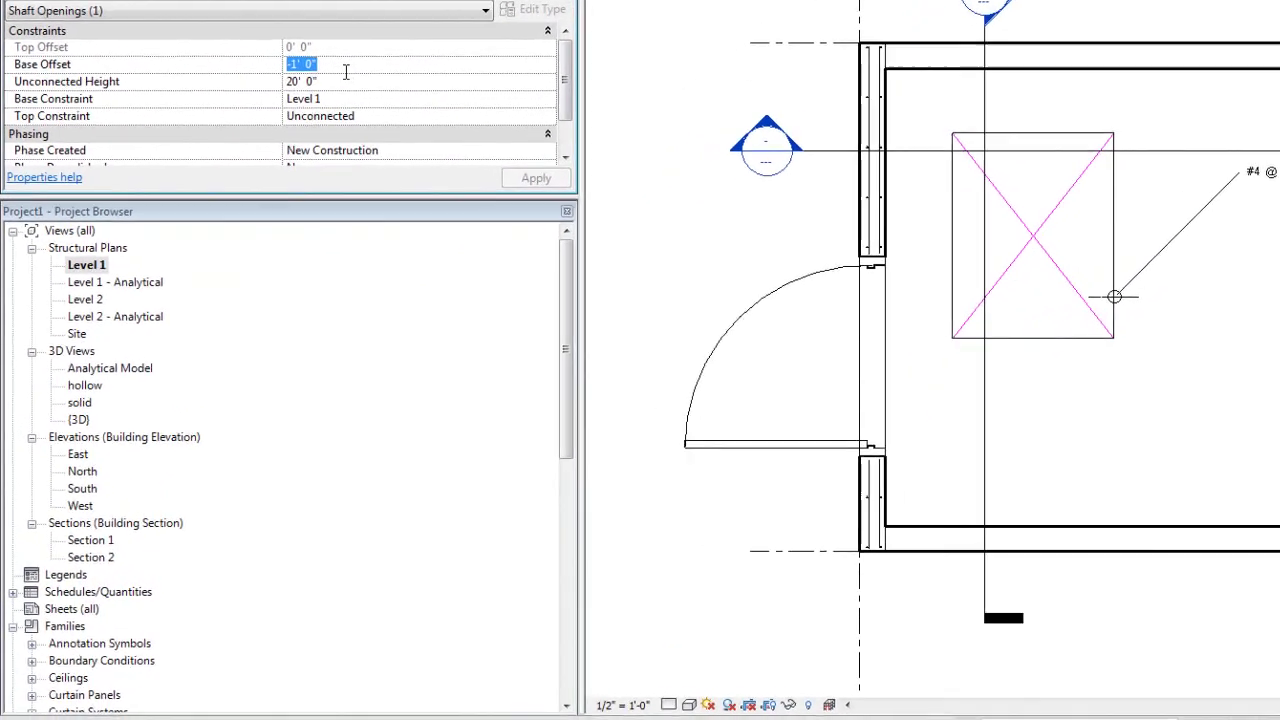
{"action": "type", "text": "-3"}
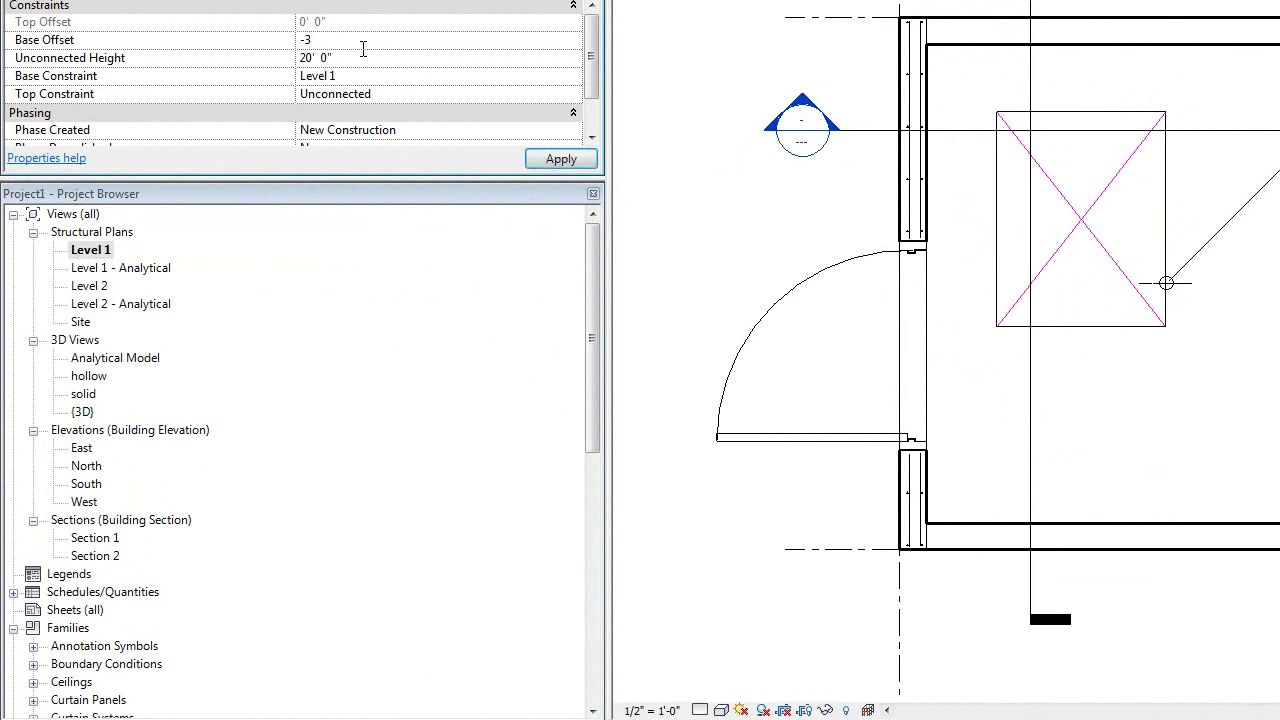
{"action": "left_click", "coordinate": [370, 58]}
{"action": "type", "text": "3"}
{"action": "left_click", "coordinate": [545, 162]}
{"action": "key", "text": "Escape"}
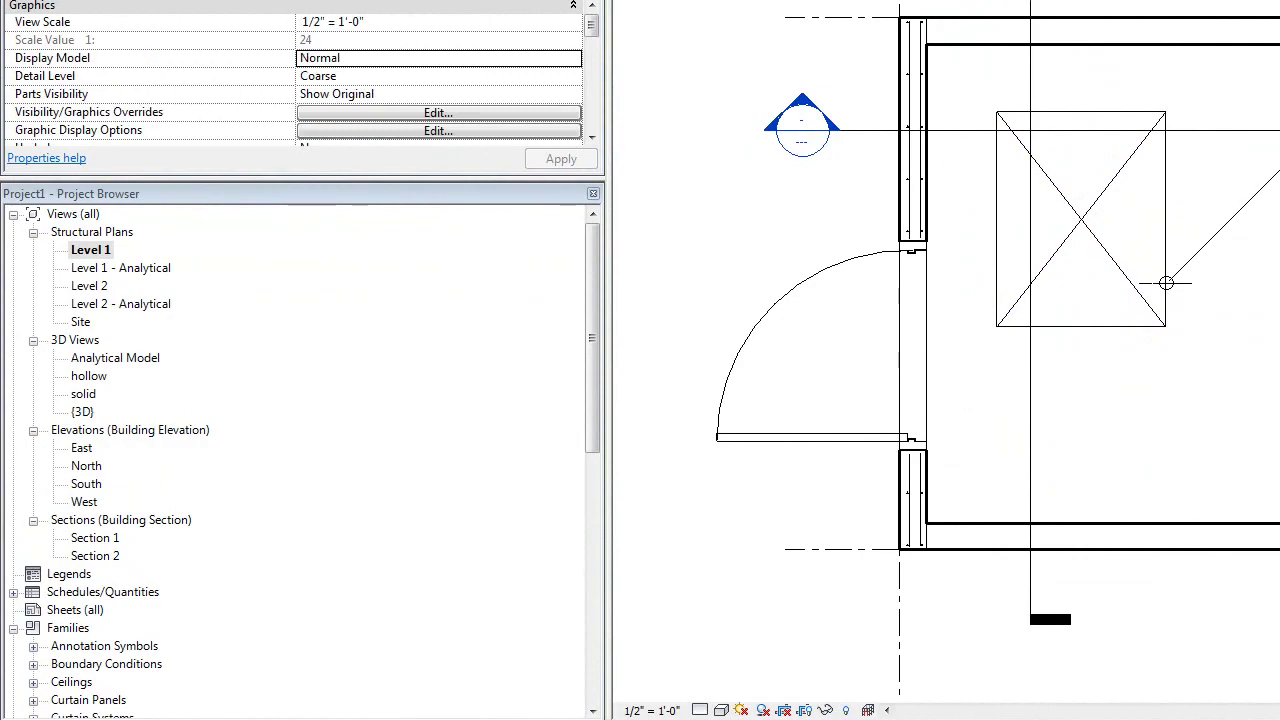
Step: Zoom and orbit the hollow 3D view to inspect rebar around the doors and floor shaft
{"action": "double_click", "coordinate": [86, 378]}
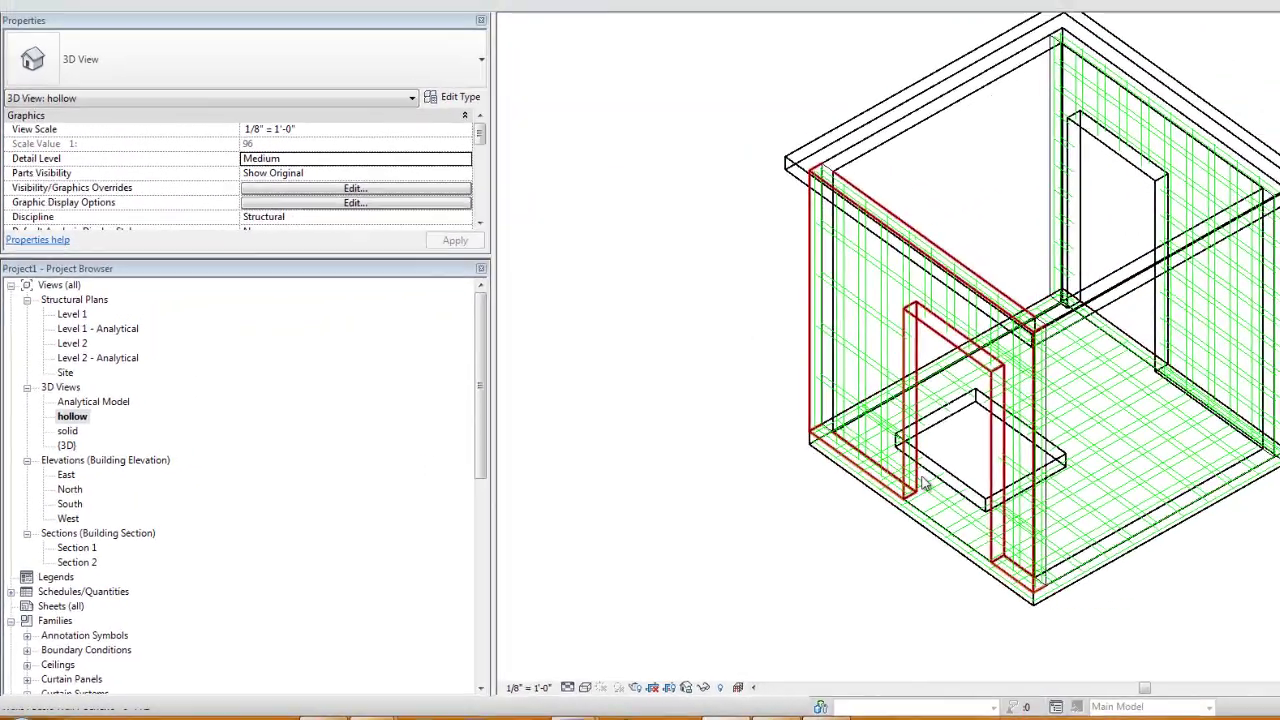
{"action": "scroll", "coordinate": [798, 487], "scroll_direction": "up", "scroll_amount": 5}
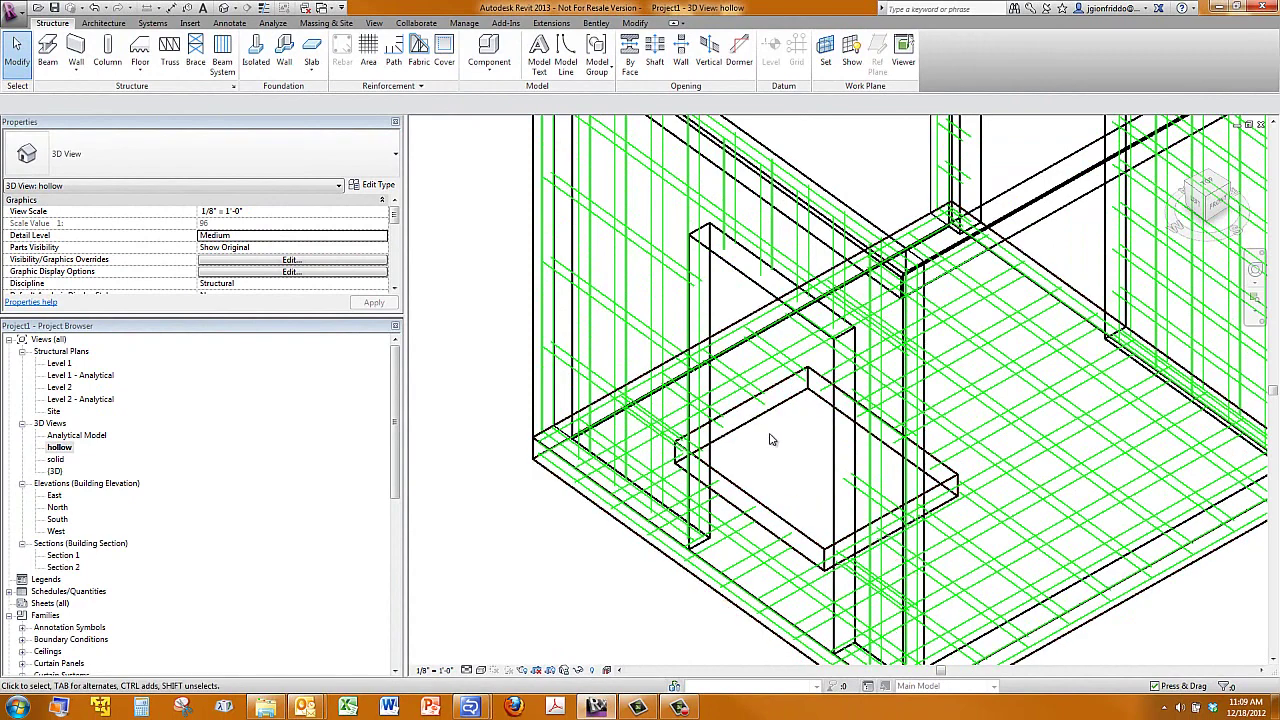
{"action": "scroll", "coordinate": [778, 443], "scroll_direction": "down", "scroll_amount": 4}
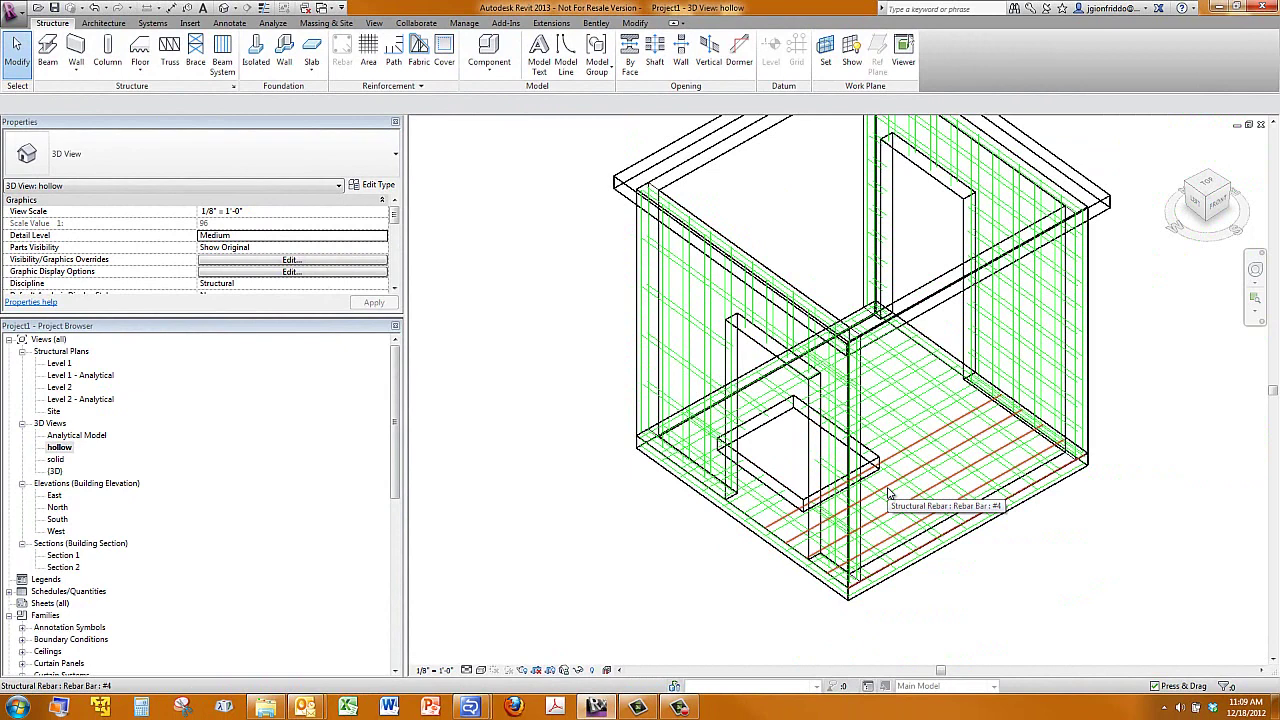
{"action": "scroll", "coordinate": [748, 282], "scroll_direction": "down", "scroll_amount": 3}
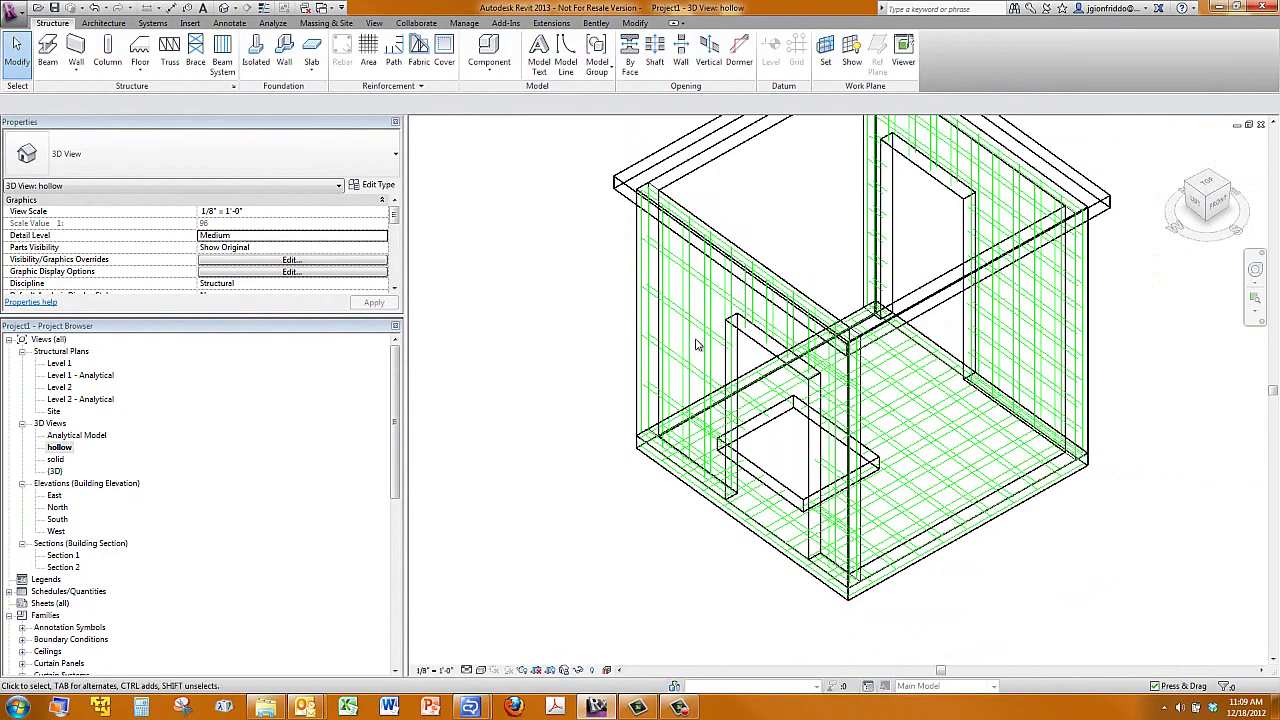
{"action": "scroll", "coordinate": [748, 282], "scroll_direction": "down", "scroll_amount": 1}
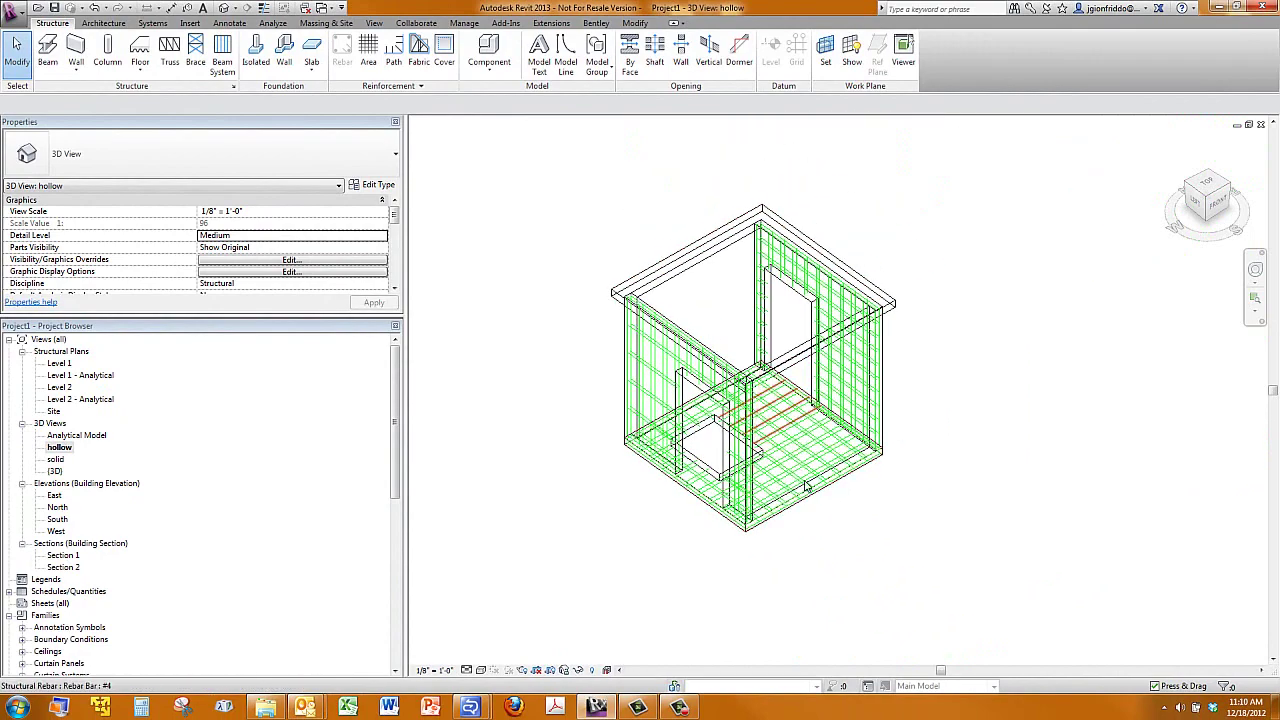
{"action": "scroll", "coordinate": [805, 422], "scroll_direction": "up", "scroll_amount": 4}
{"action": "middle_click_drag", "start_coordinate": [805, 422], "coordinate": [620, 410], "text": "shift"}
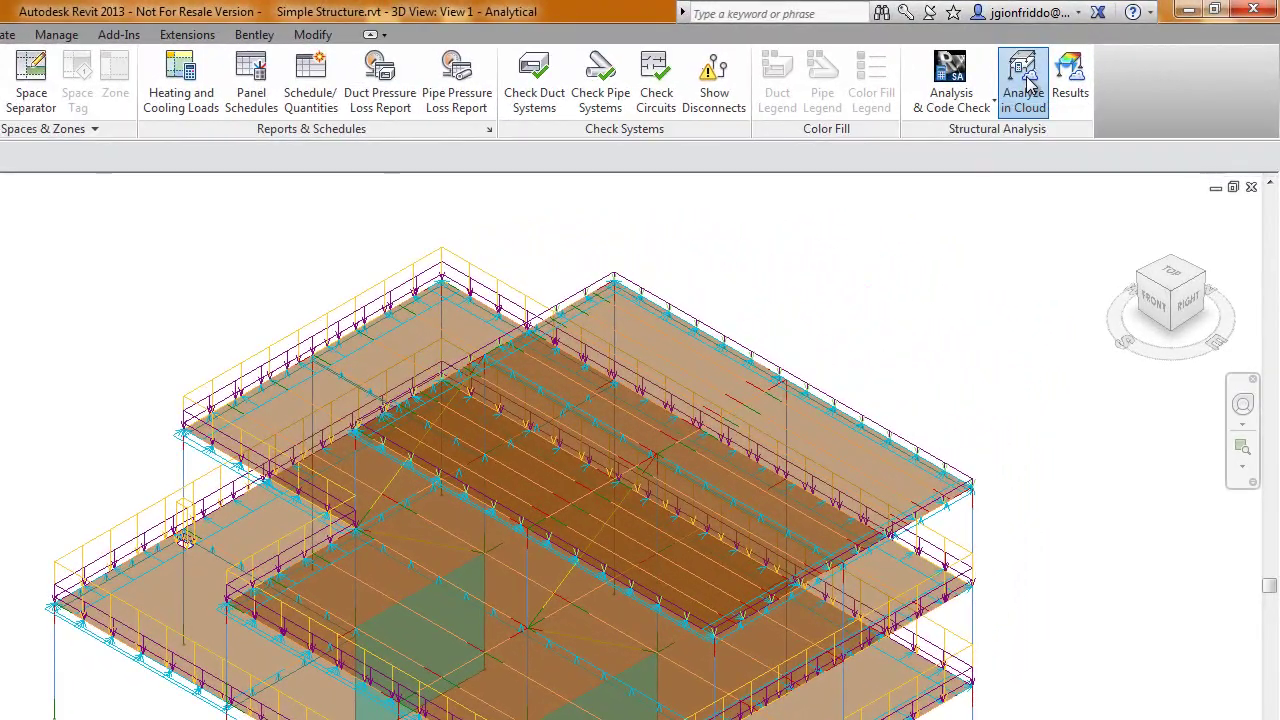
Step: Start a cloud static analysis named Analysis 3 using the Simple report settings
{"action": "left_click", "coordinate": [1023, 85]}
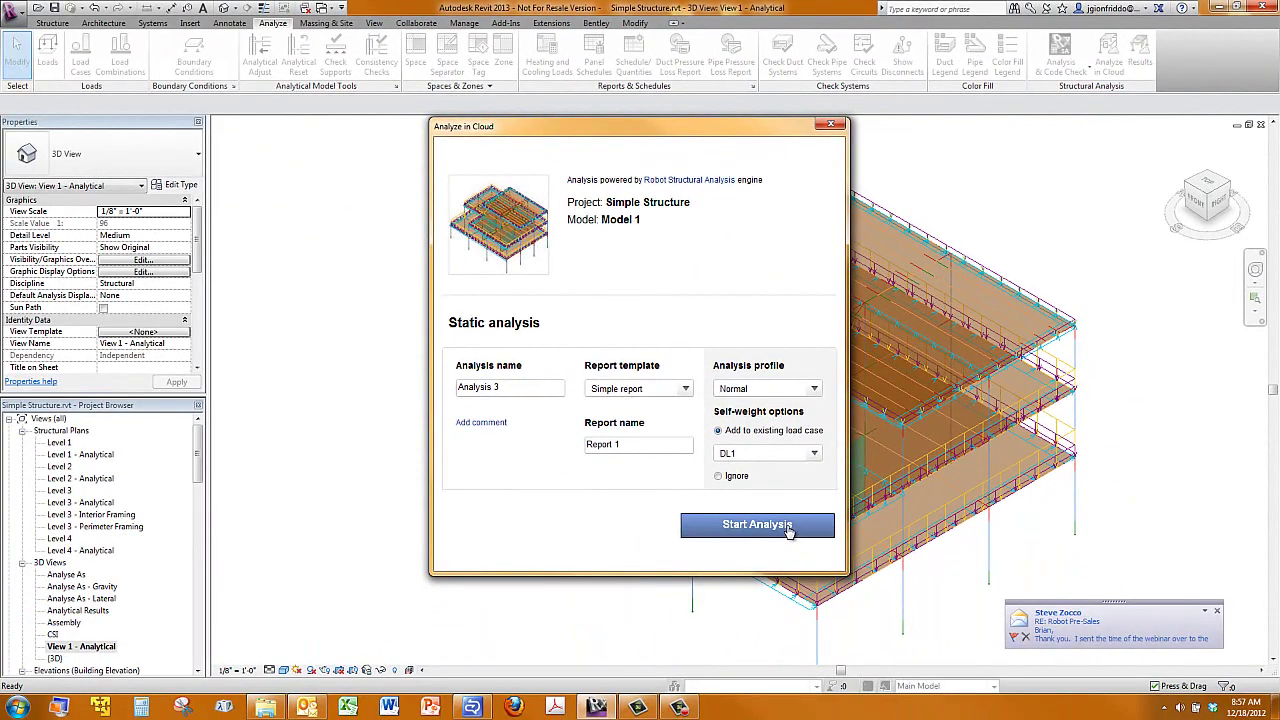
{"action": "left_click", "coordinate": [789, 531]}
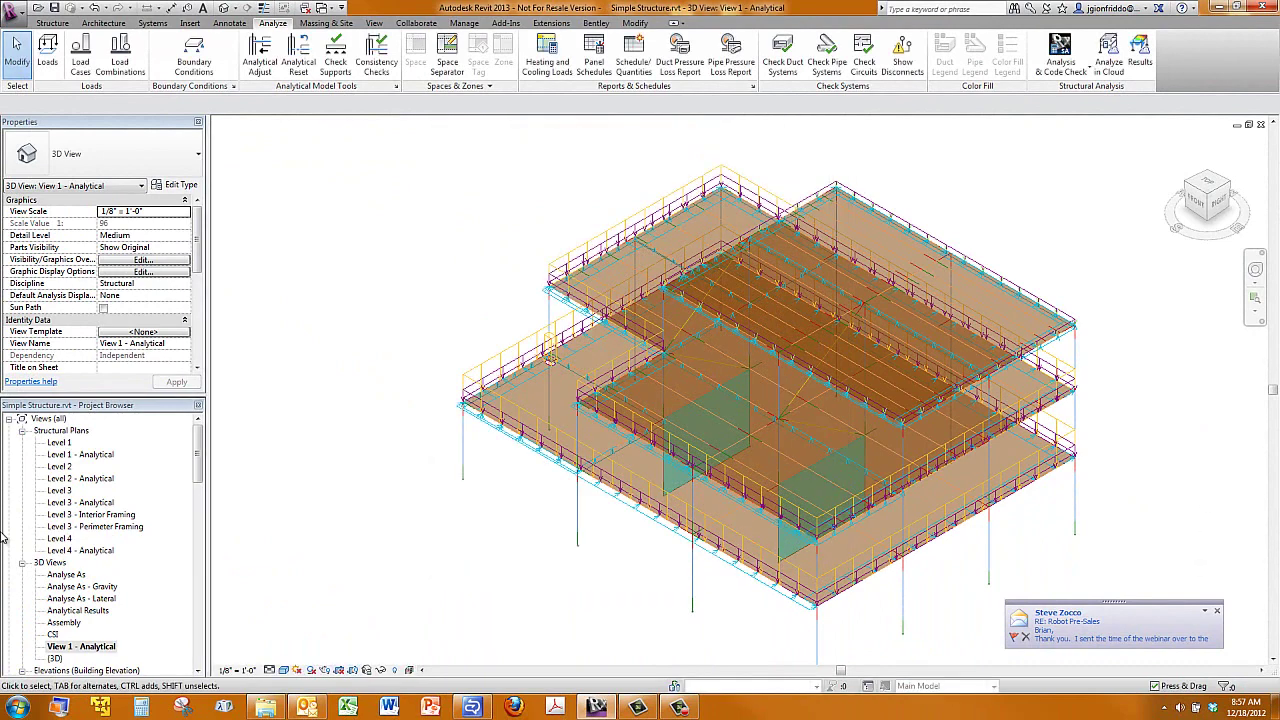
Step: Open the Analytical Results view and set results to Analysis 2, load case DL1, surface Stresses Sxx
{"action": "left_click", "coordinate": [88, 611]}
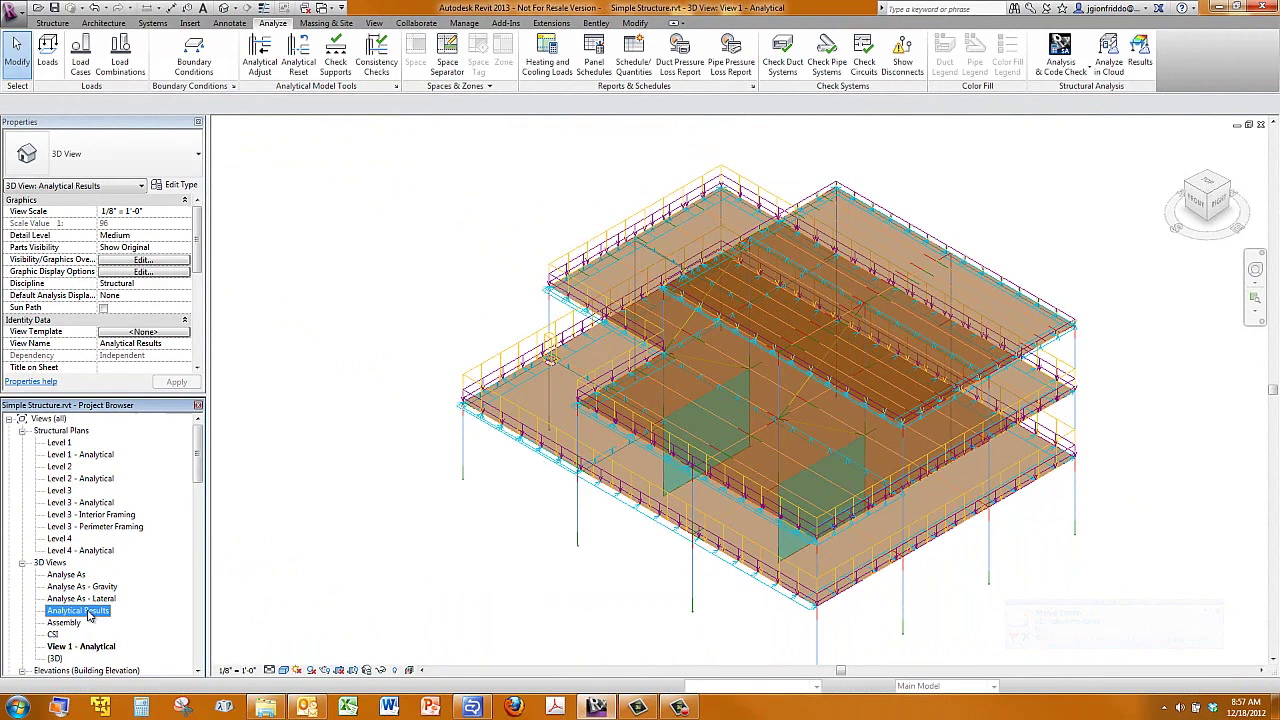
{"action": "double_click", "coordinate": [88, 611]}
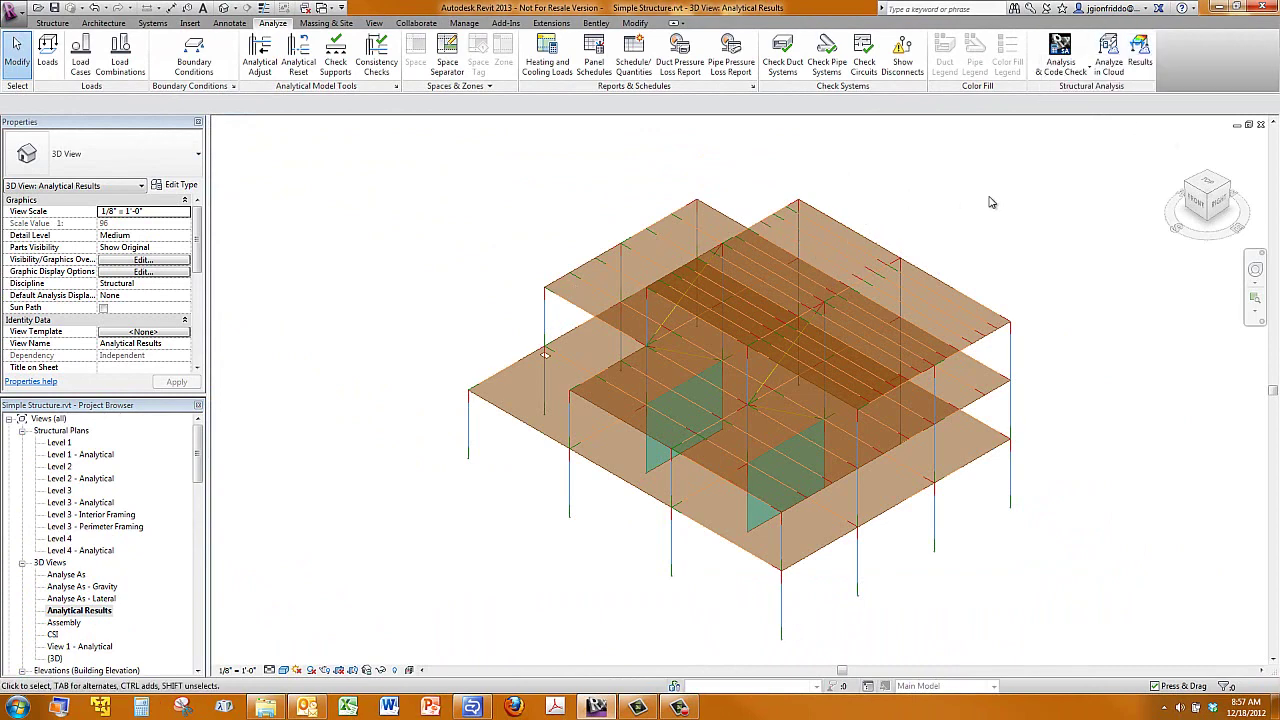
{"action": "left_click", "coordinate": [1140, 44]}
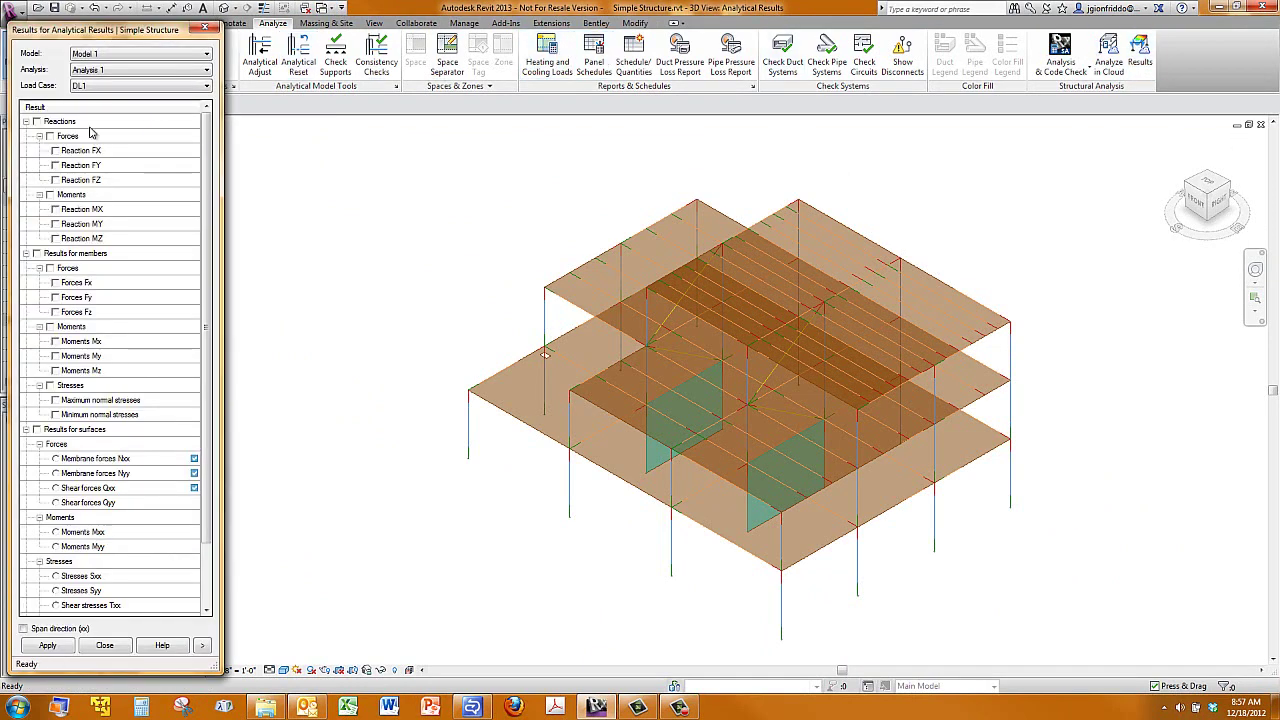
{"action": "left_click", "coordinate": [100, 70]}
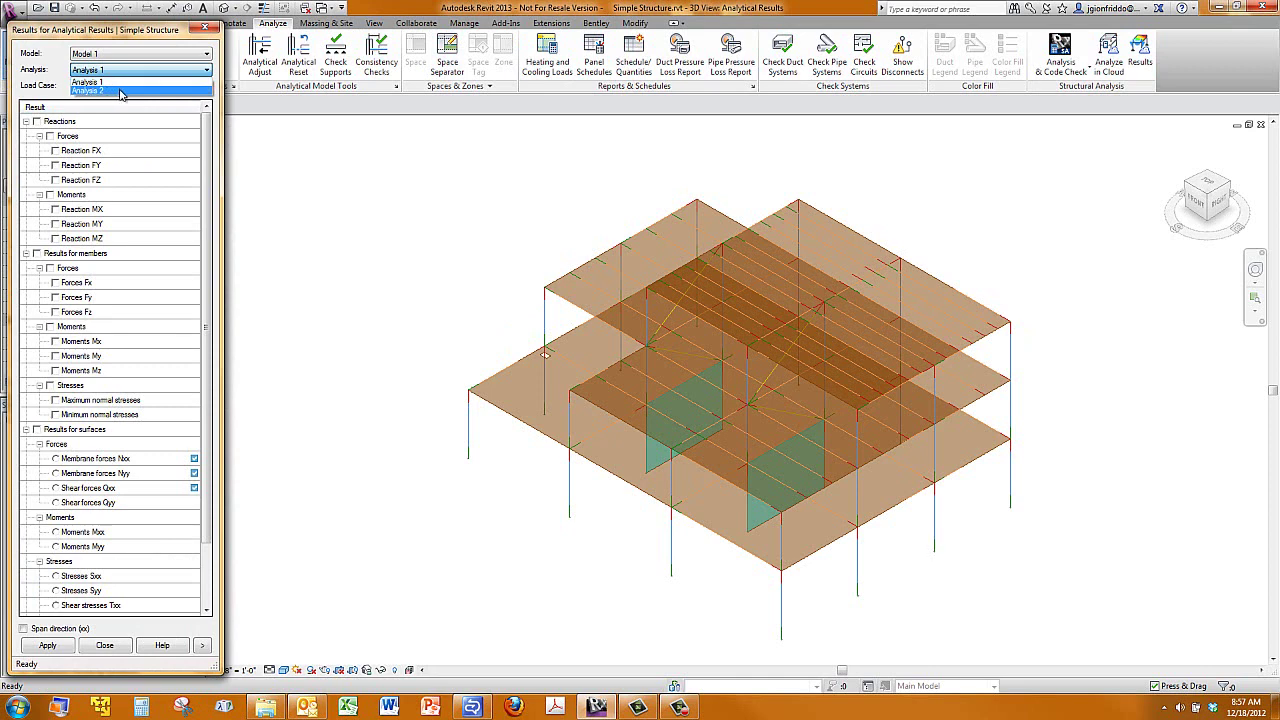
{"action": "left_click", "coordinate": [120, 91]}
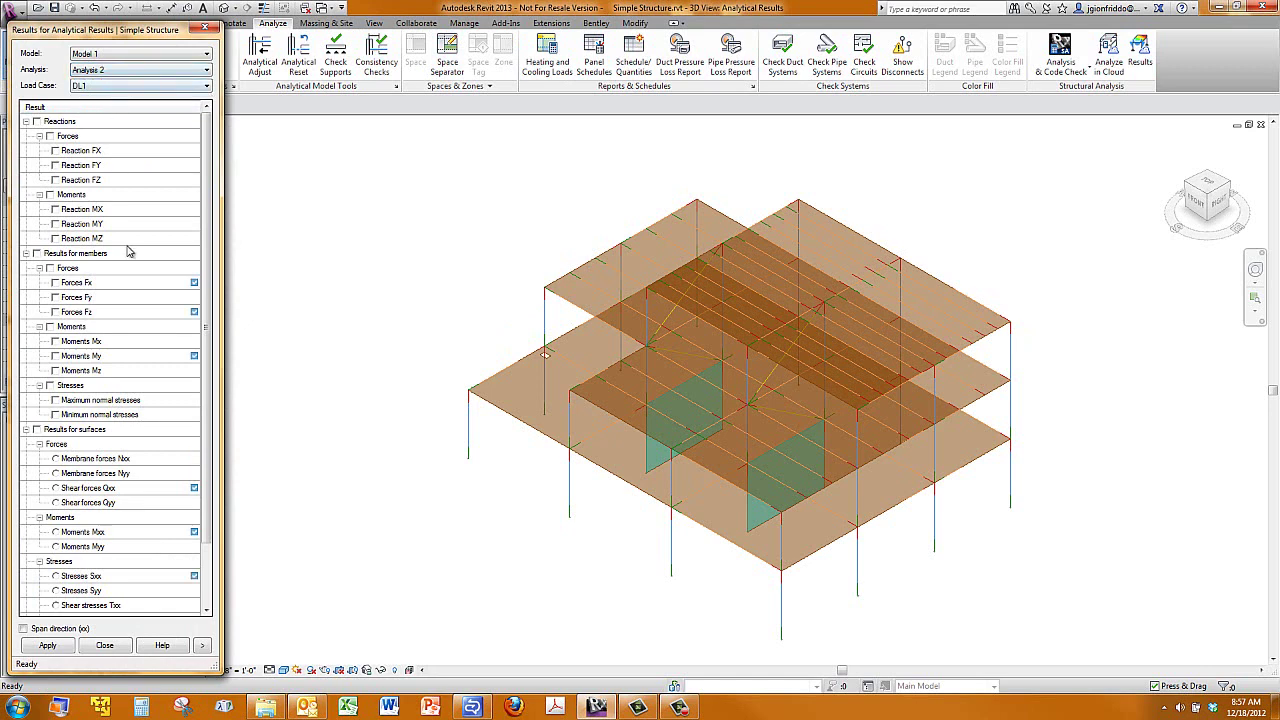
{"action": "left_click", "coordinate": [97, 87]}
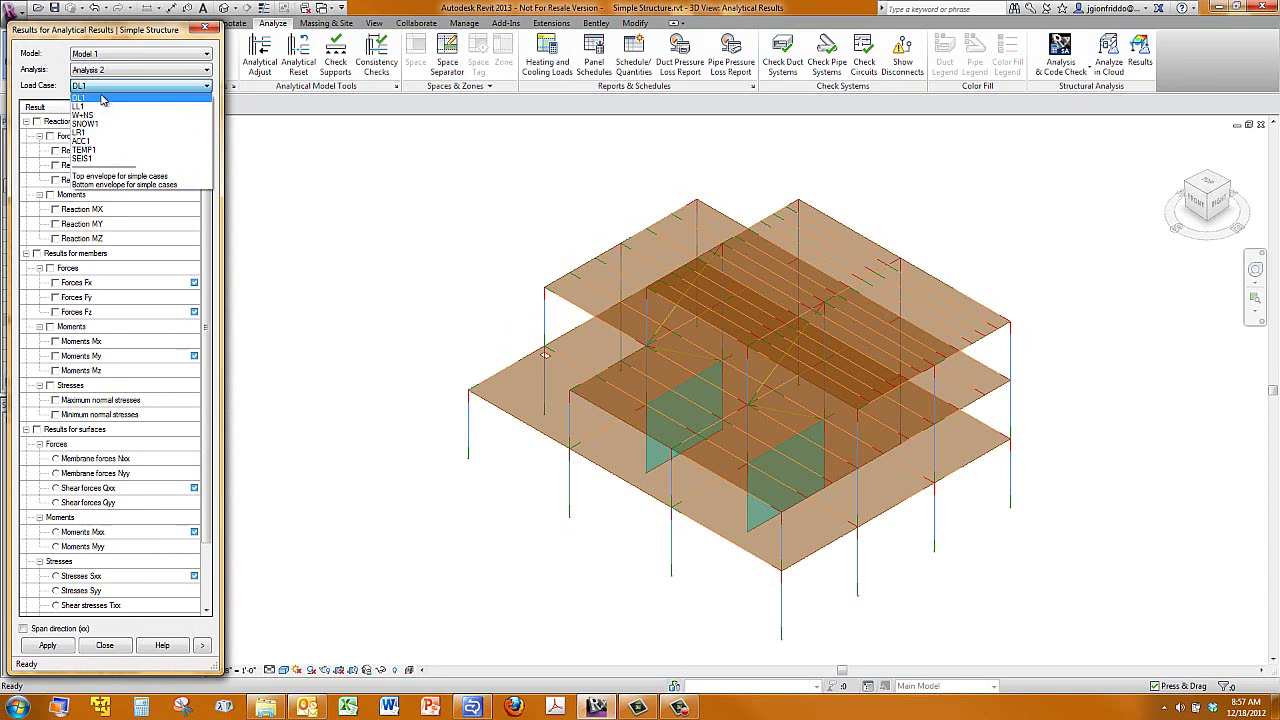
{"action": "left_click", "coordinate": [101, 99]}
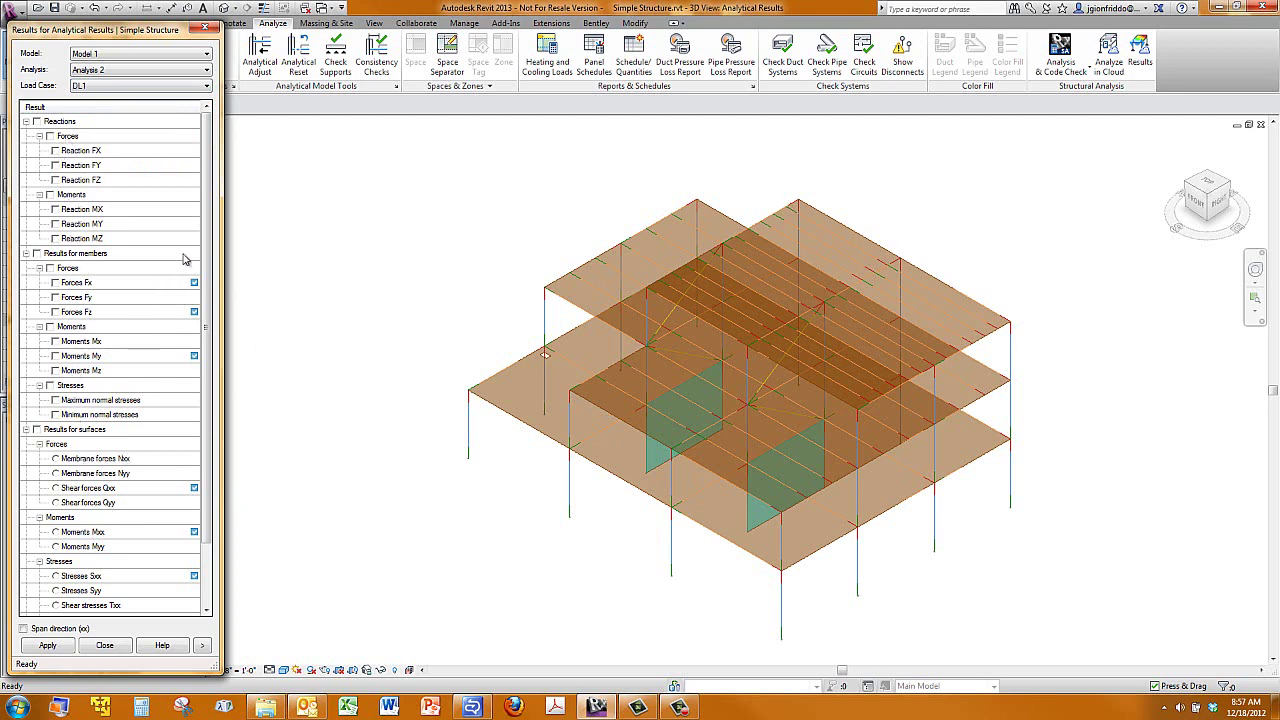
{"action": "left_click_drag", "start_coordinate": [208, 179], "coordinate": [208, 239]}
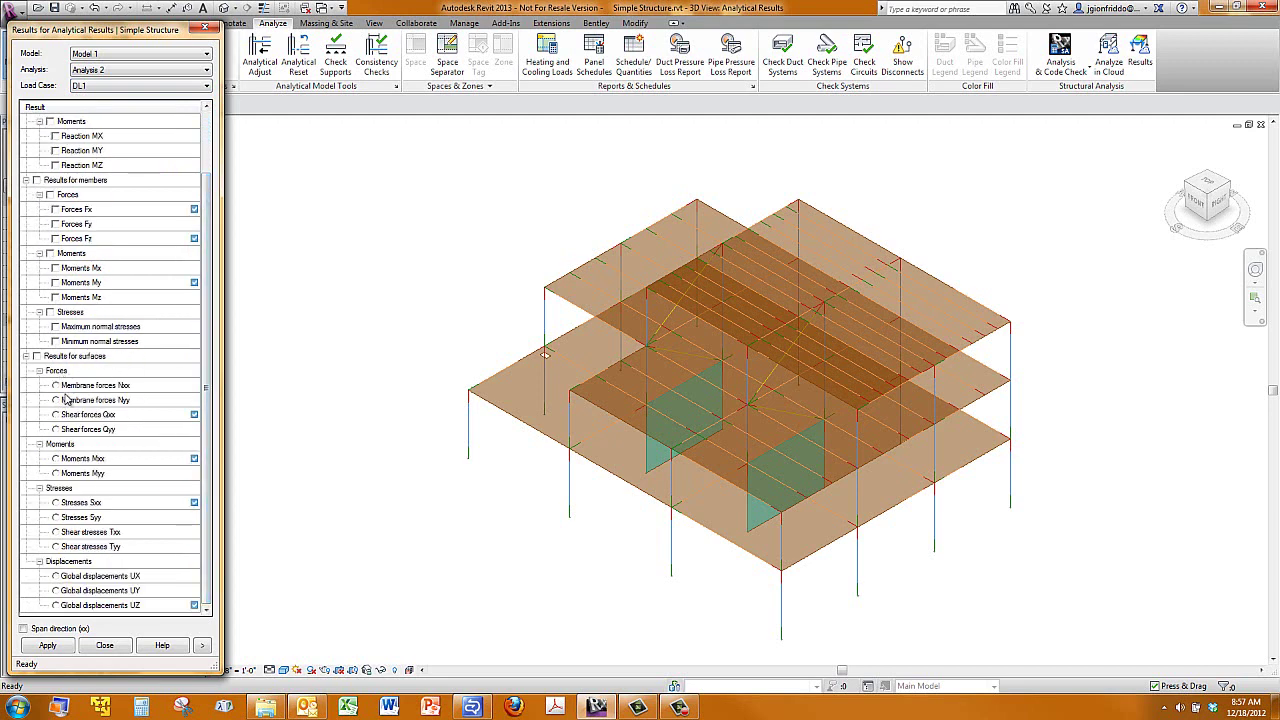
{"action": "mouse_move", "coordinate": [208, 333]}
{"action": "left_mouse_down"}
{"action": "mouse_move", "coordinate": [208, 273]}
{"action": "mouse_move", "coordinate": [207, 334]}
{"action": "left_mouse_up"}
Step: Apply surface colour maps for Stresses Sxx, then Moments Mxx, then Moments Myy
{"action": "left_click", "coordinate": [65, 647]}
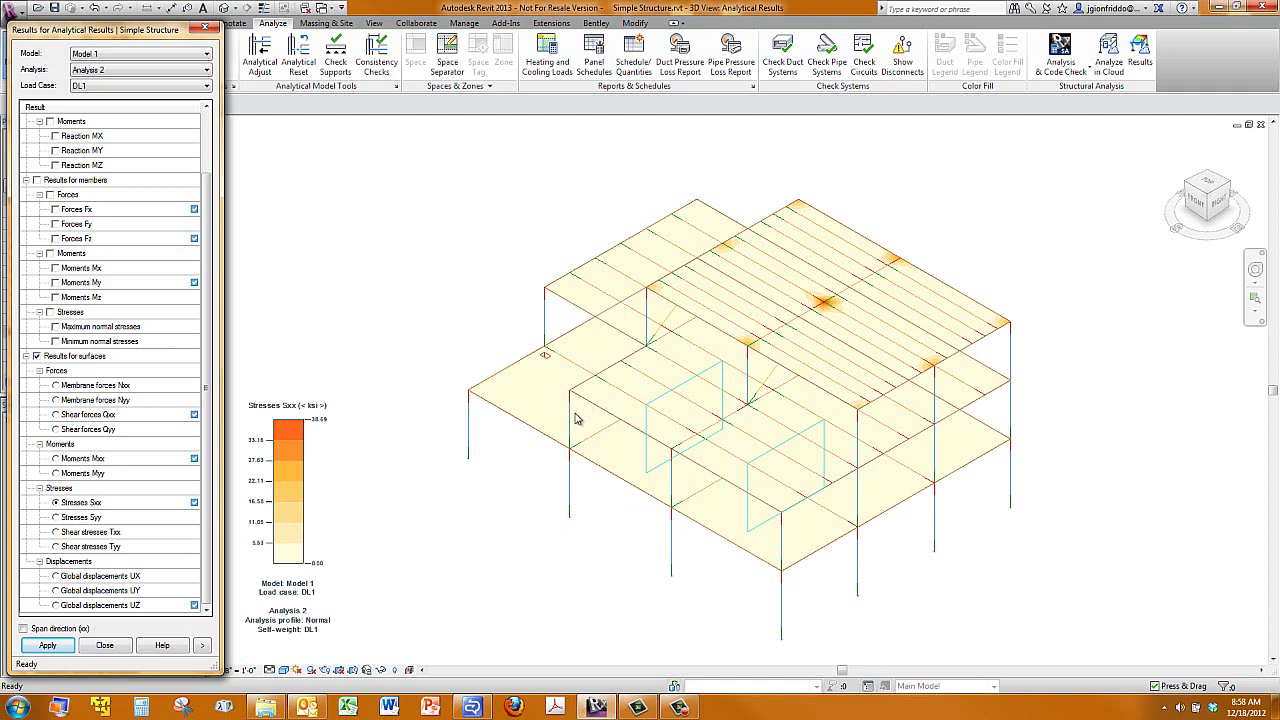
{"action": "left_click", "coordinate": [55, 458]}
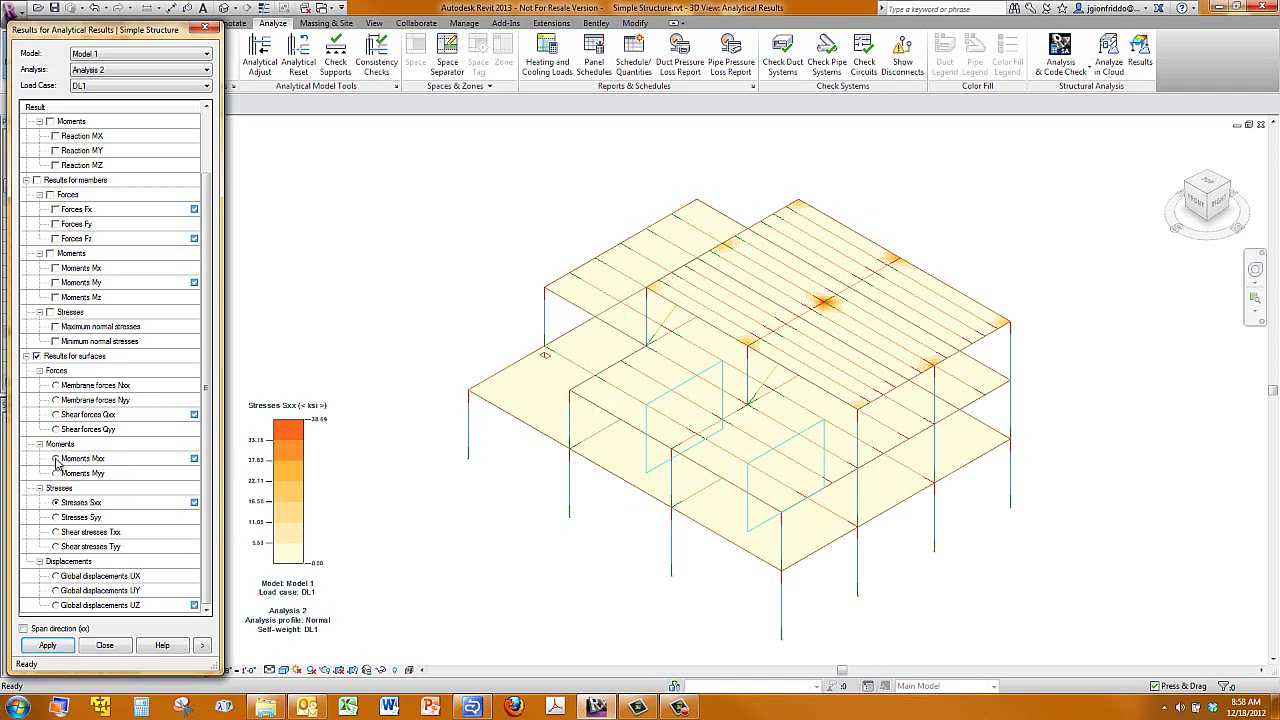
{"action": "left_click", "coordinate": [55, 648]}
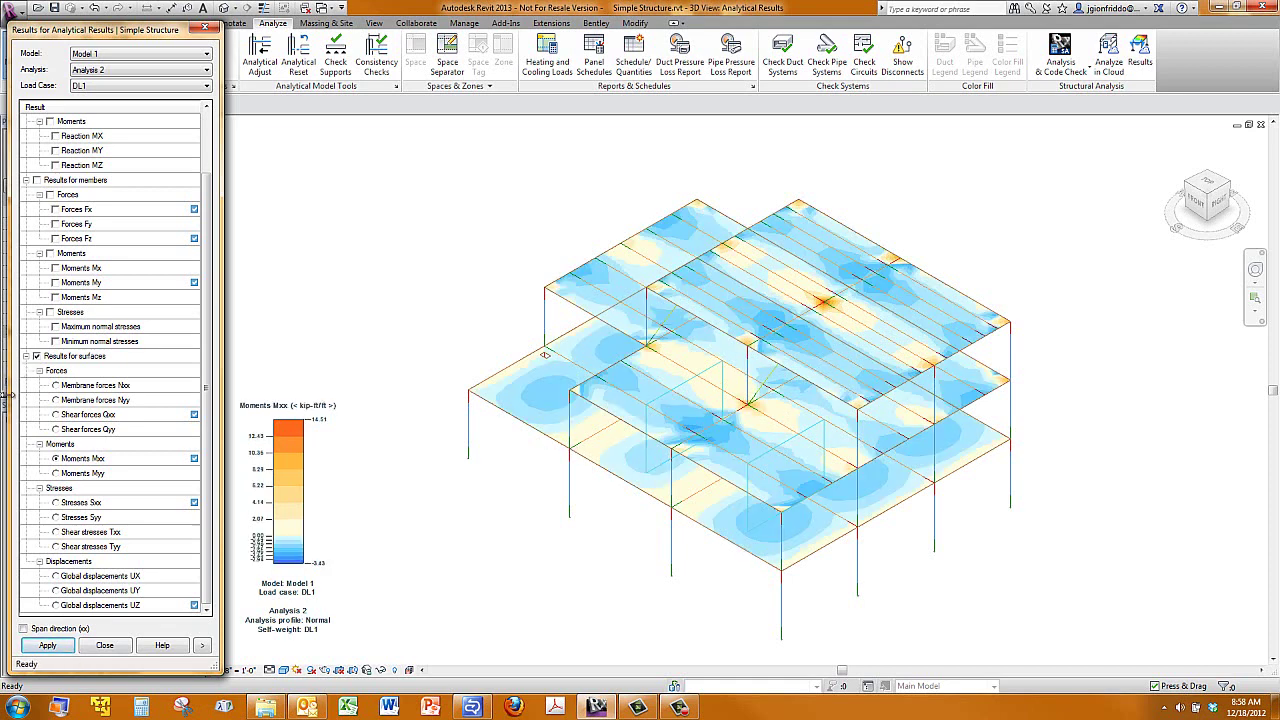
{"action": "left_click", "coordinate": [56, 473]}
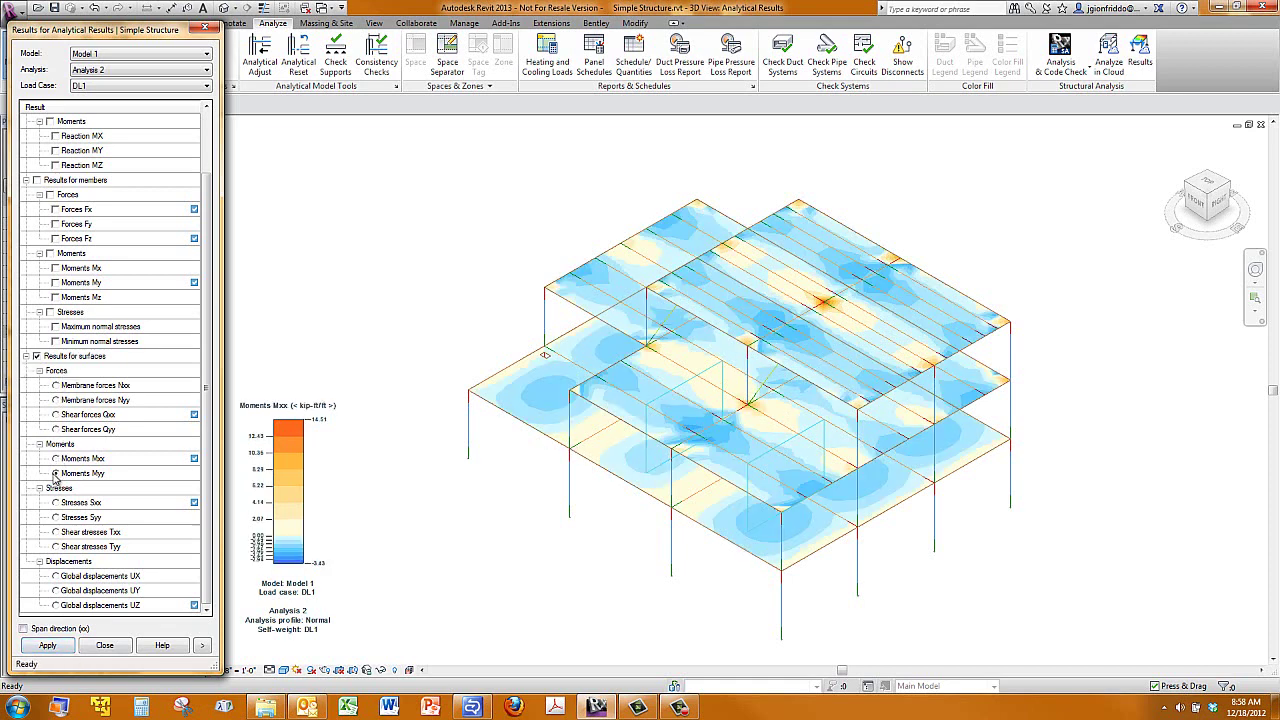
{"action": "left_click", "coordinate": [44, 648]}
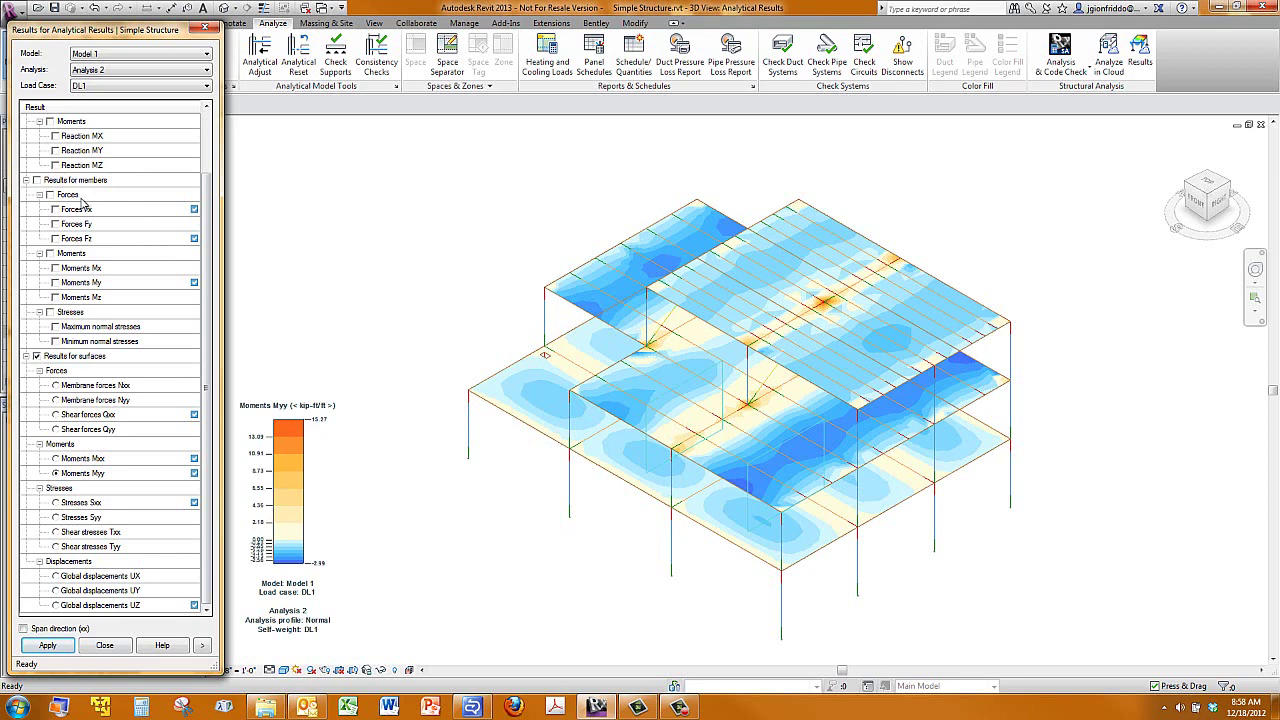
{"action": "scroll", "coordinate": [211, 219], "scroll_direction": "up", "scroll_amount": 2}
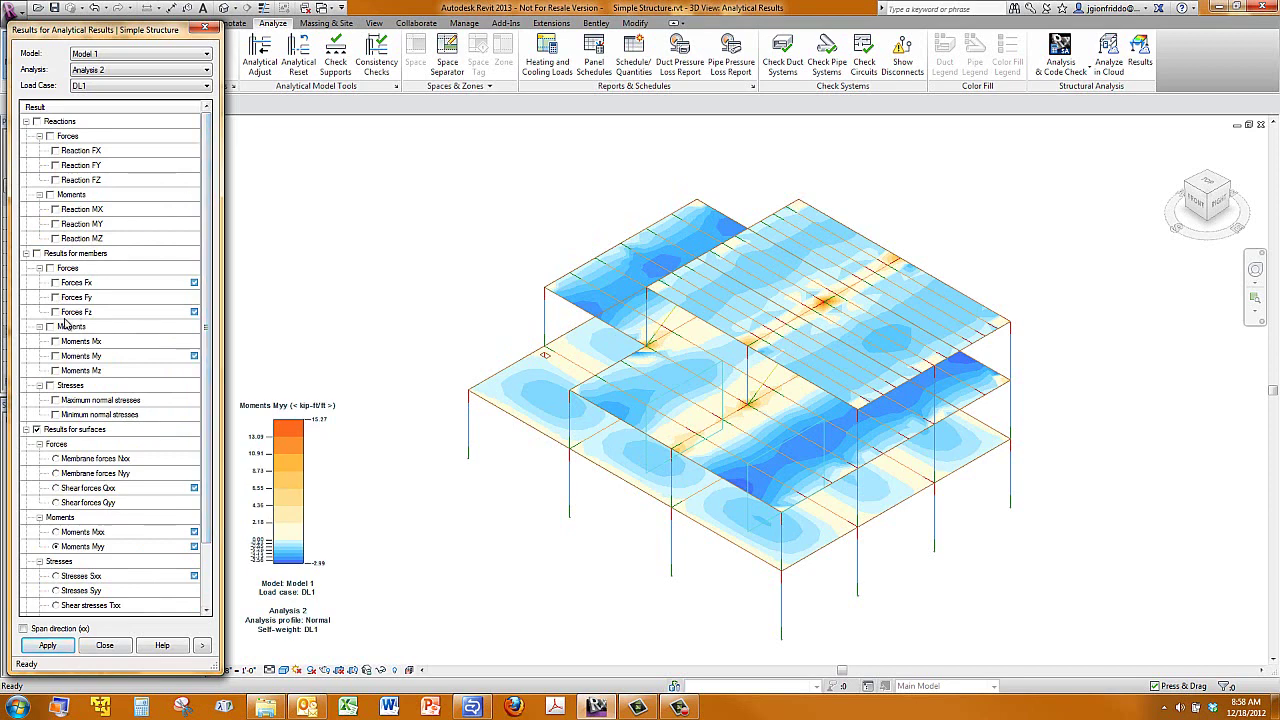
Step: Replace the surface maps with member Forces Fx diagrams for DL1
{"action": "left_click", "coordinate": [55, 283]}
{"action": "left_click", "coordinate": [37, 429]}
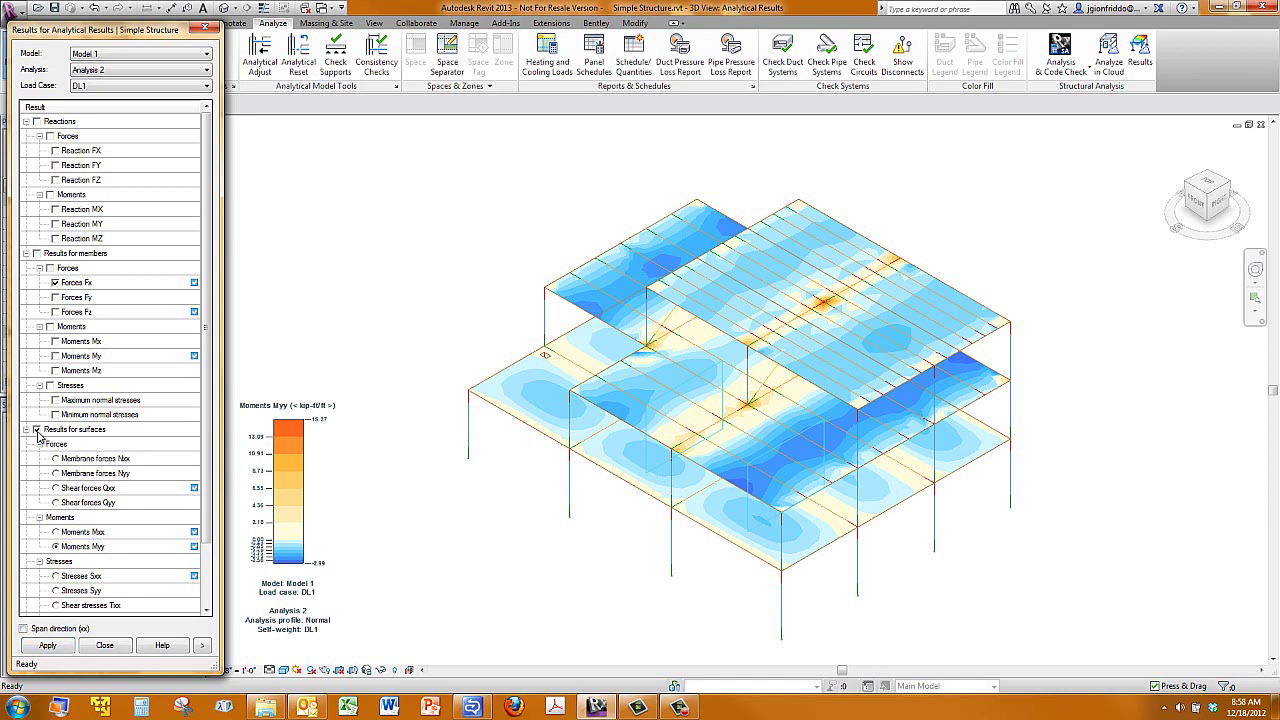
{"action": "left_click", "coordinate": [57, 646]}
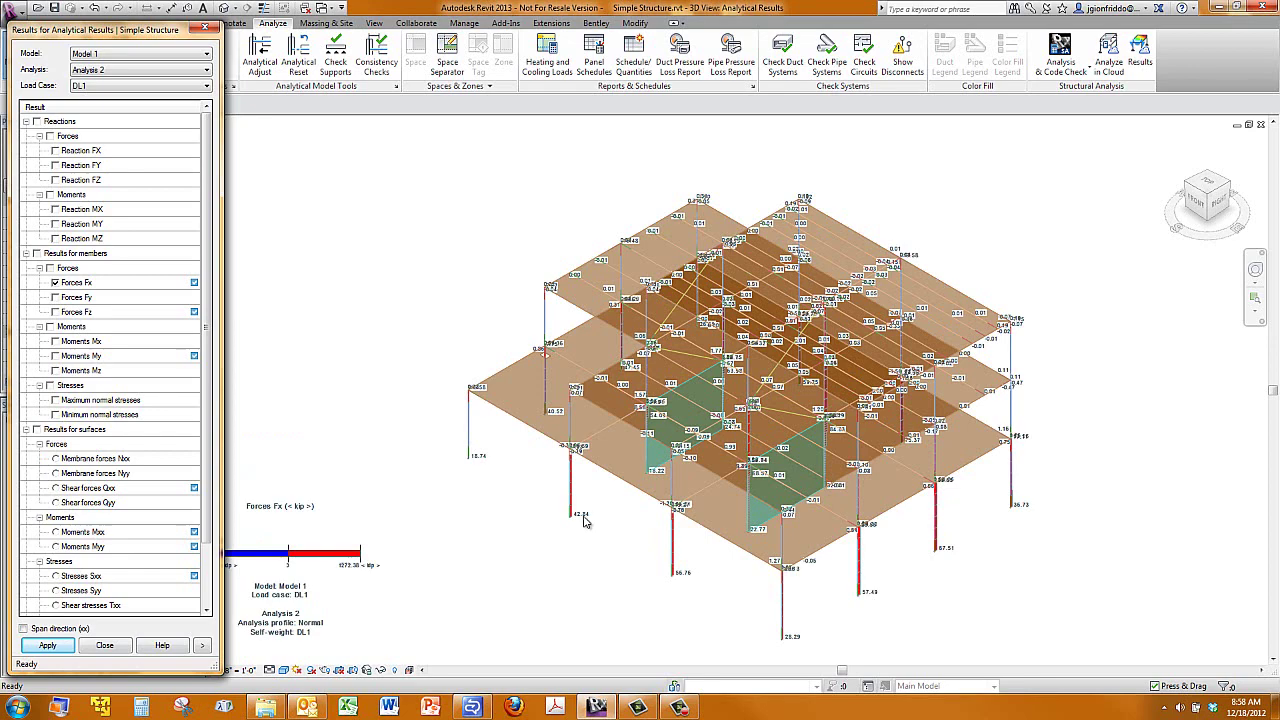
Step: Expand the results panel to list Fx ranges, max 84.83 and min -1.56 kip
{"action": "left_click", "coordinate": [578, 519]}
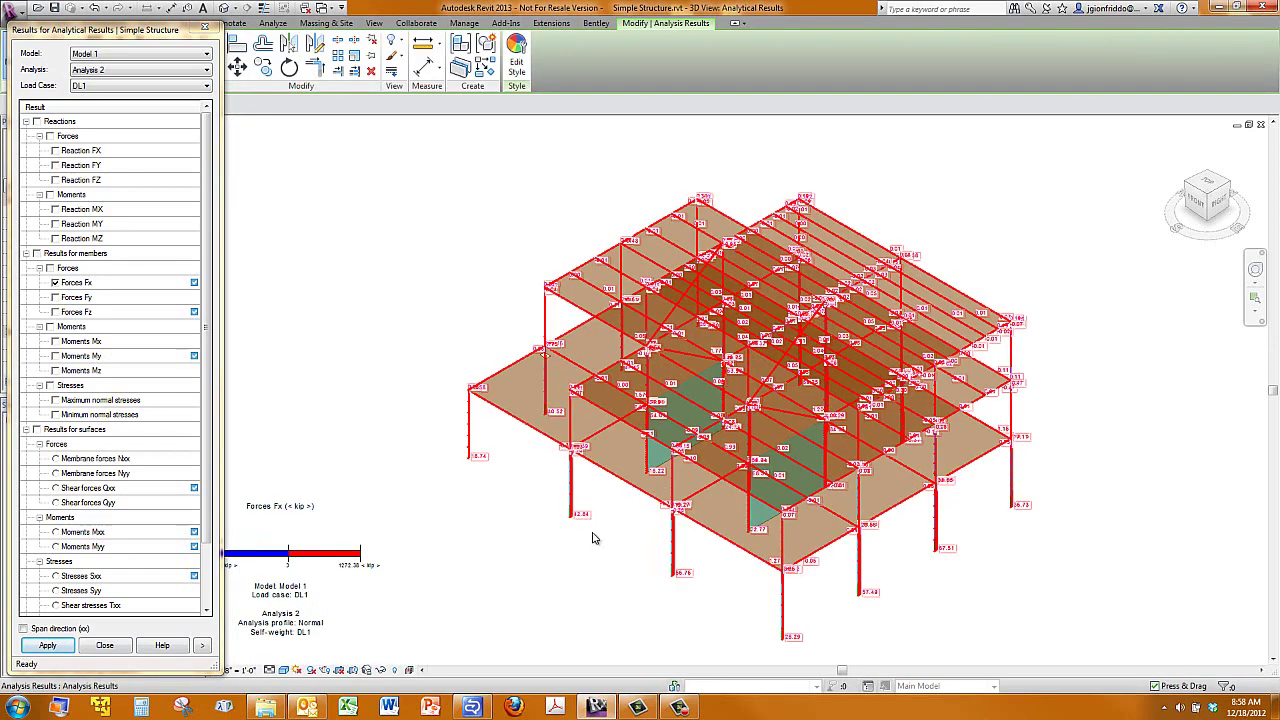
{"action": "scroll", "coordinate": [584, 512], "scroll_direction": "up", "scroll_amount": 5}
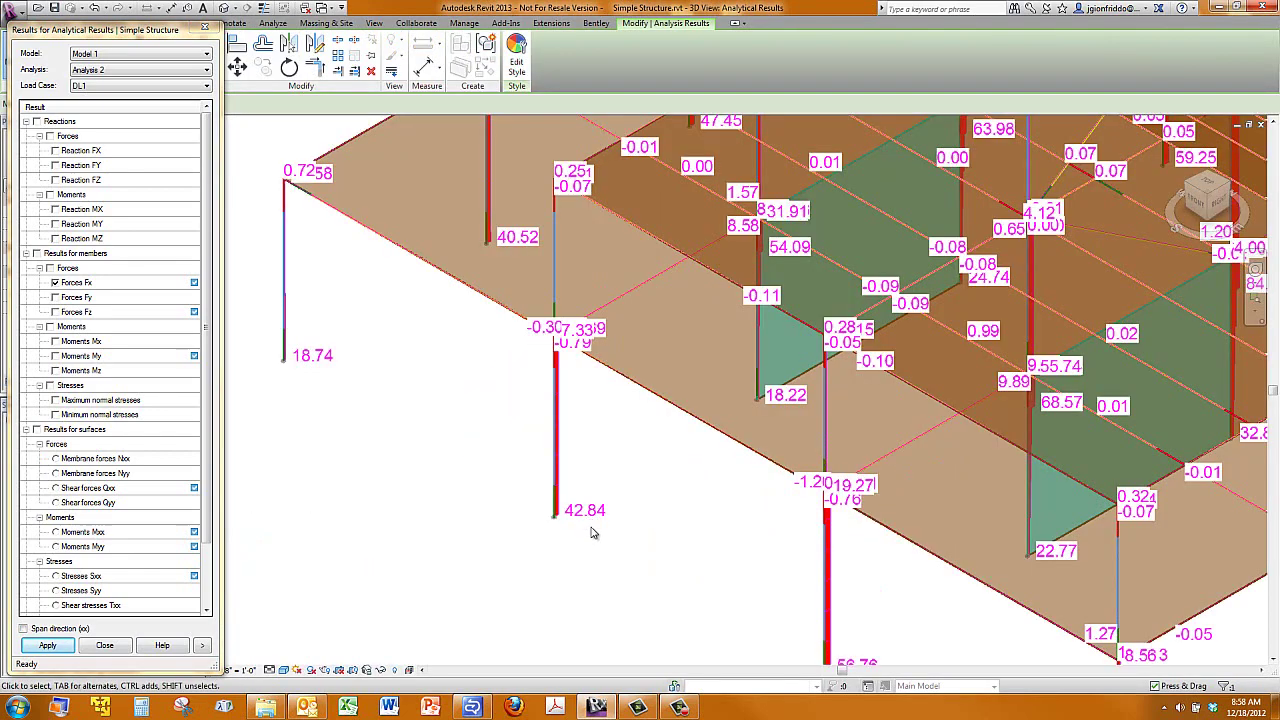
{"action": "scroll", "coordinate": [591, 533], "scroll_direction": "down", "scroll_amount": 5}
{"action": "scroll", "coordinate": [591, 530], "scroll_direction": "down", "scroll_amount": 3}
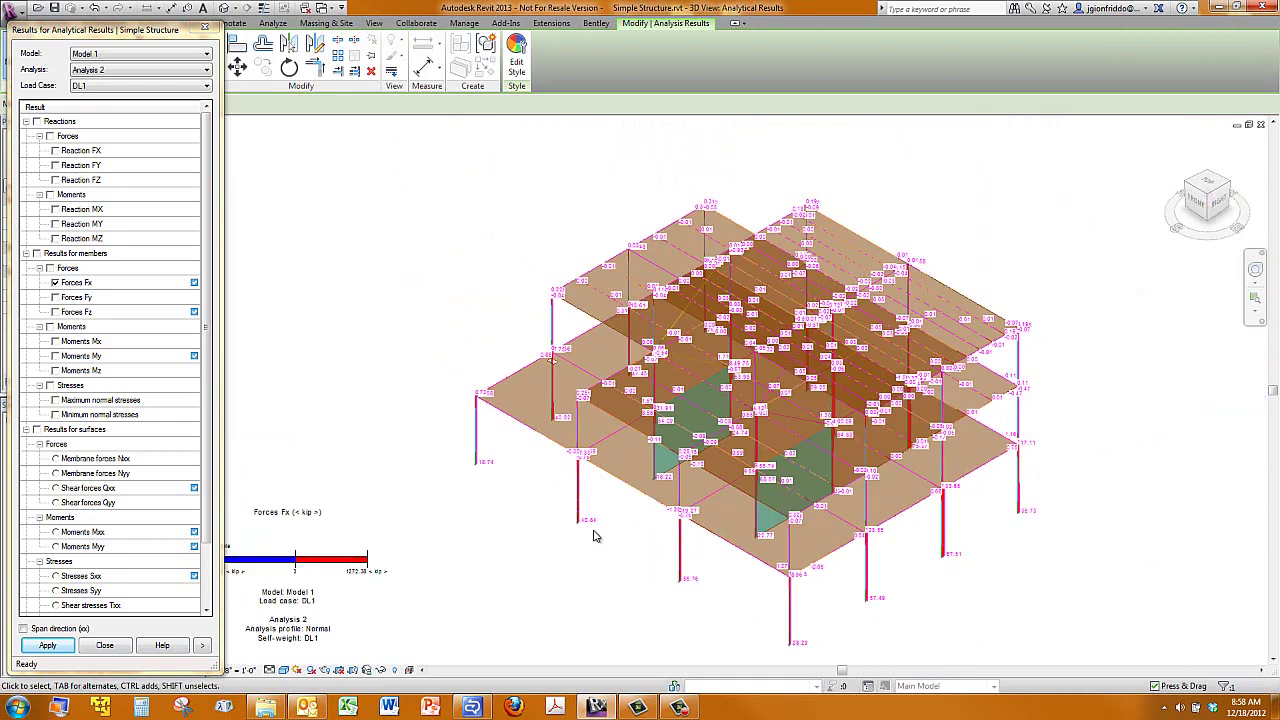
{"action": "left_click", "coordinate": [203, 646]}
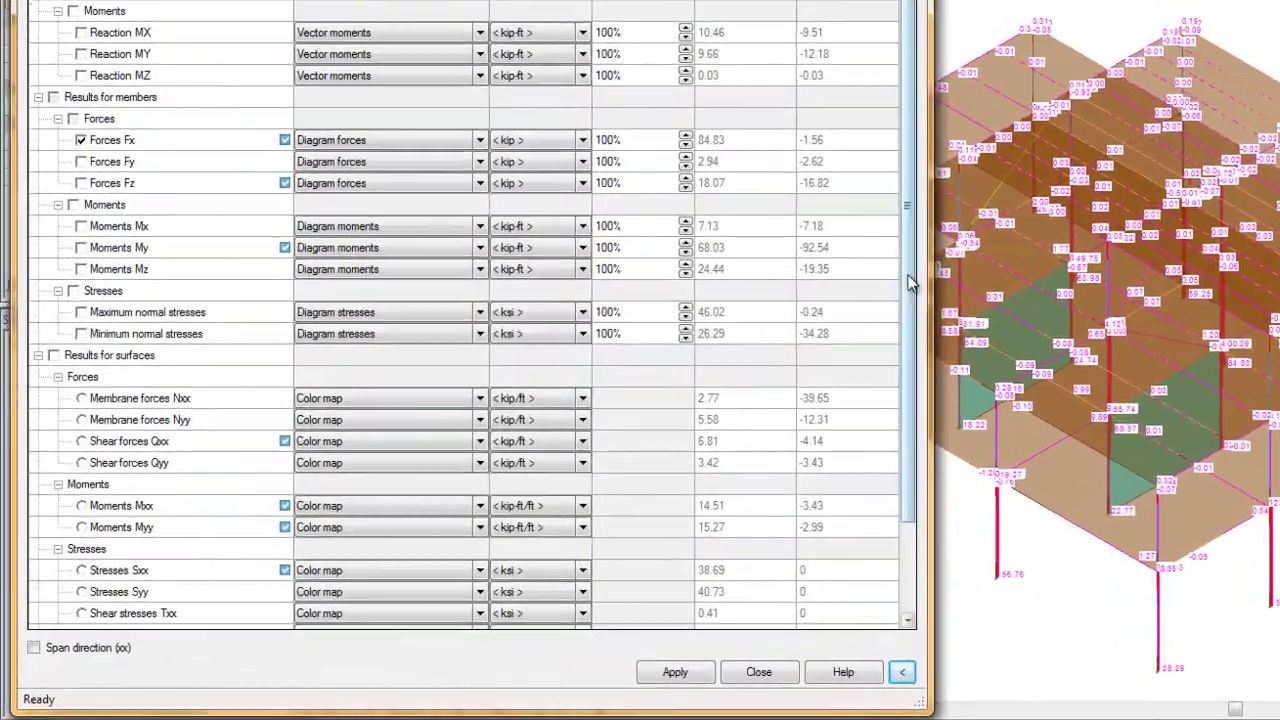
{"action": "scroll", "coordinate": [580, 460], "scroll_direction": "down", "scroll_amount": 2}
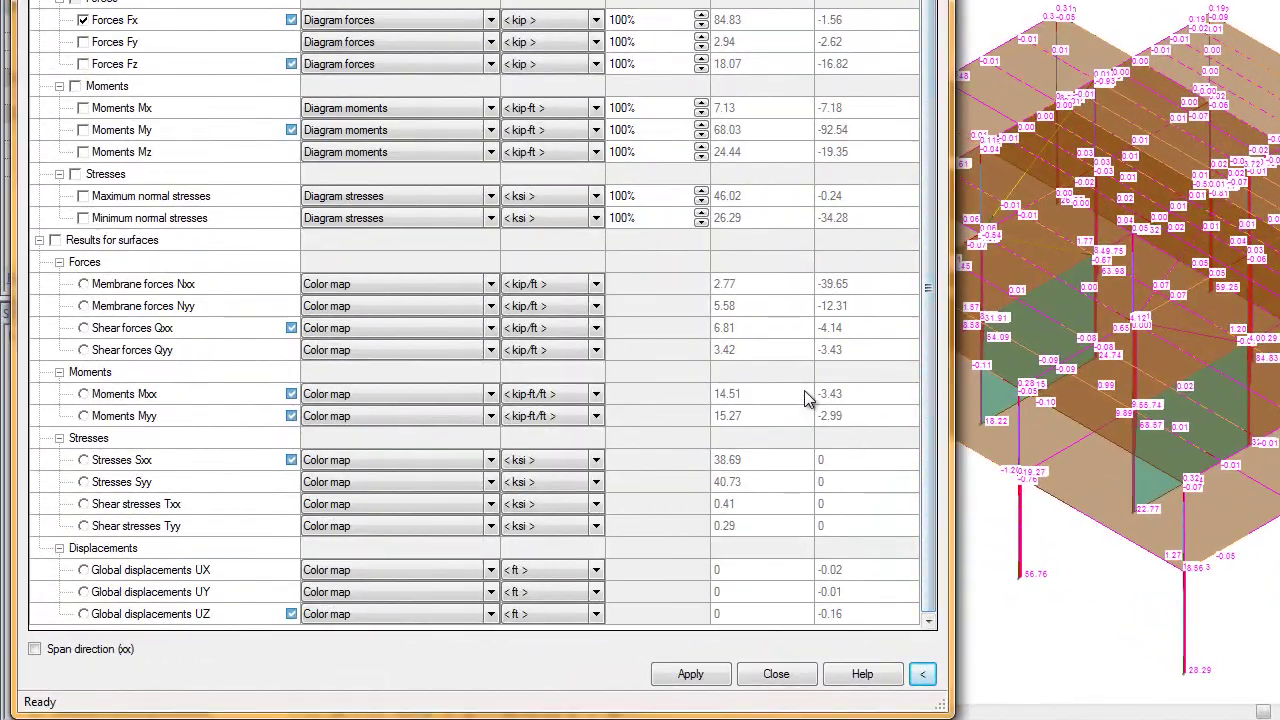